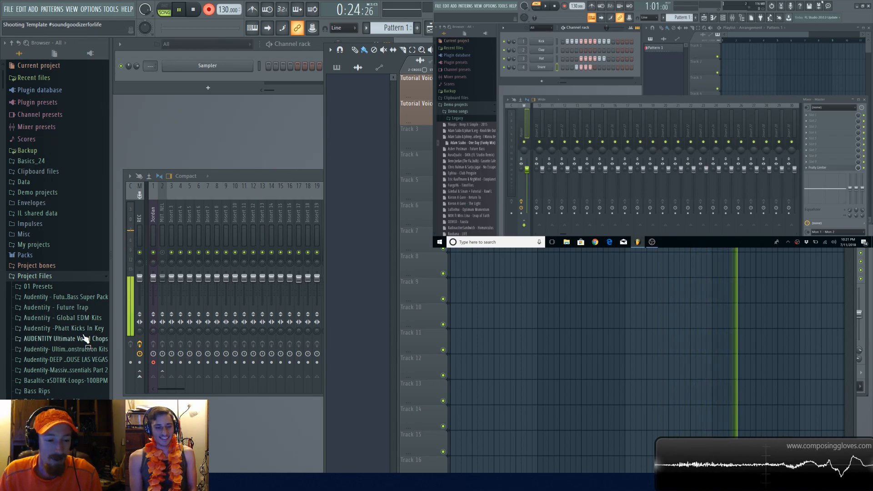
Step: Bring the channel rack and mixer into view and select the Master track in the mixer
{"action": "left_click", "coordinate": [160, 231]}
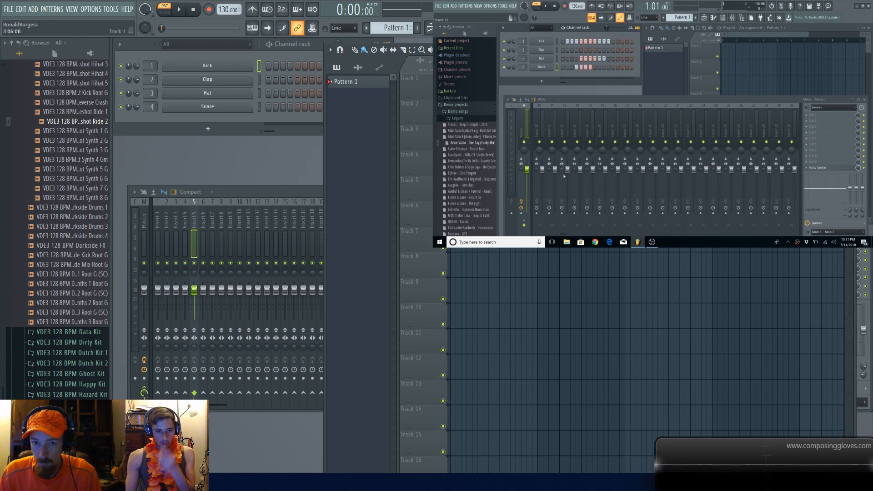
{"action": "left_click", "coordinate": [461, 69]}
{"action": "left_click", "coordinate": [278, 117]}
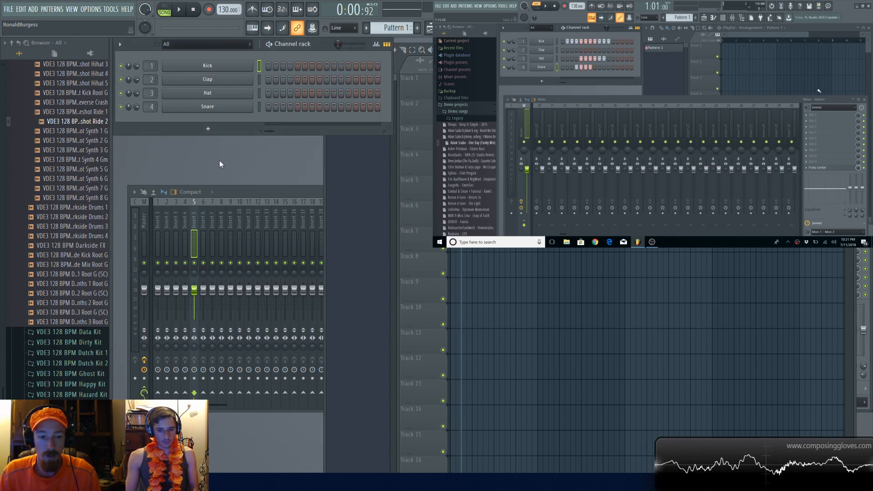
{"action": "left_click", "coordinate": [154, 237]}
{"action": "left_click", "coordinate": [144, 227]}
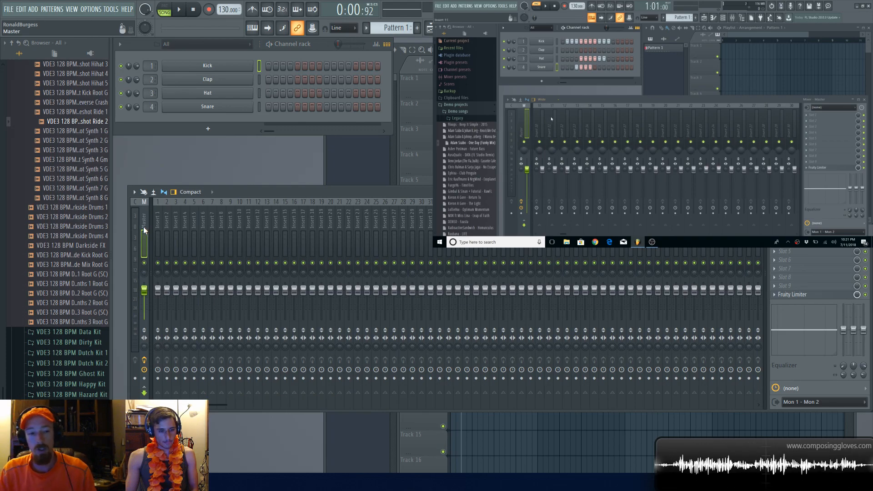
Step: Collapse the Vengance sample folder in the browser
{"action": "scroll", "coordinate": [76, 196], "scroll_direction": "up", "scroll_amount": 12}
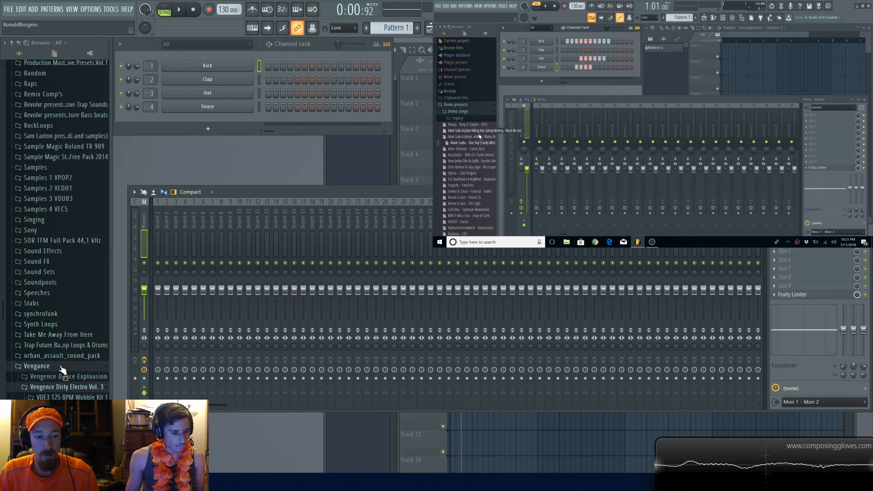
{"action": "left_click", "coordinate": [61, 368]}
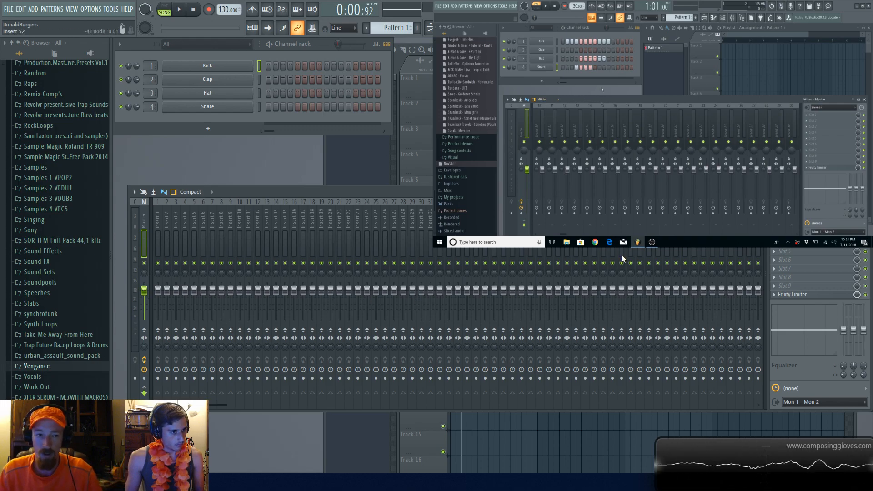
Step: Try a gain of about 5 dB in the Master track's Fruity Limiter, reset it to default and close the plugin
{"action": "left_click", "coordinate": [798, 296]}
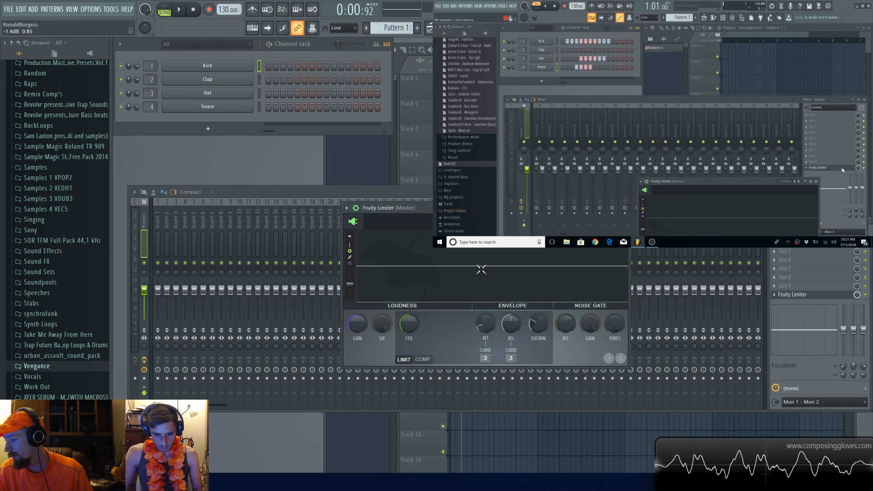
{"action": "left_click_drag", "start_coordinate": [352, 328], "coordinate": [353, 309]}
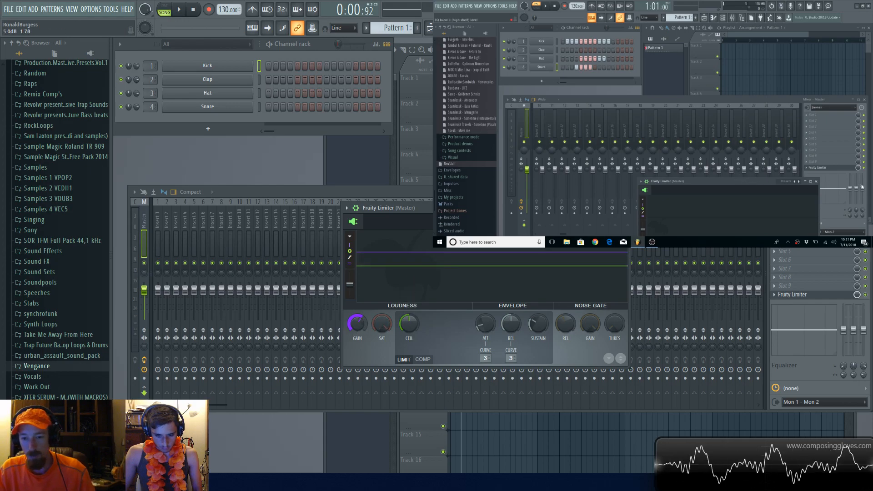
{"action": "left_click", "coordinate": [357, 321], "text": "alt"}
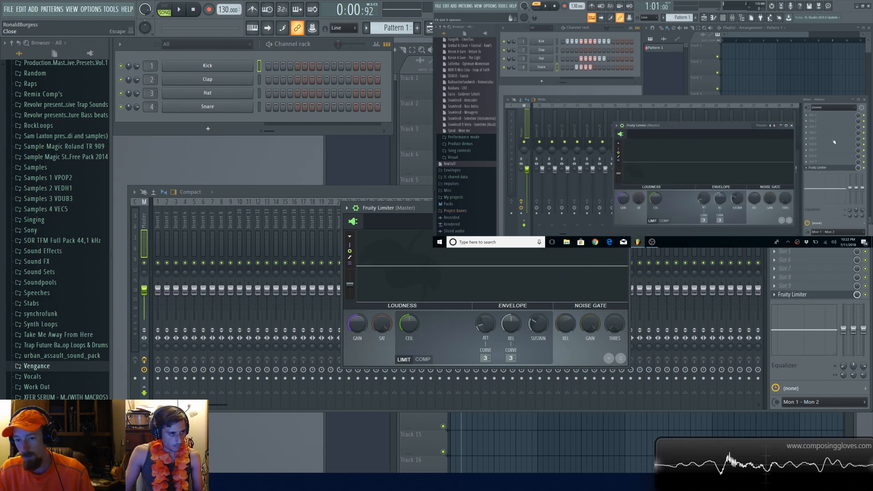
{"action": "left_click", "coordinate": [623, 208]}
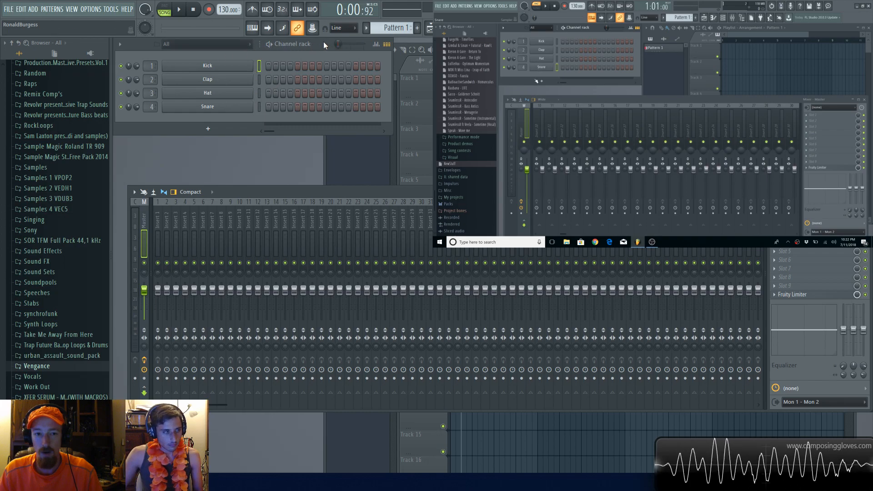
Step: Move the channel rack slightly lower and open the Kick channel's piano roll
{"action": "left_click_drag", "start_coordinate": [323, 42], "coordinate": [327, 53]}
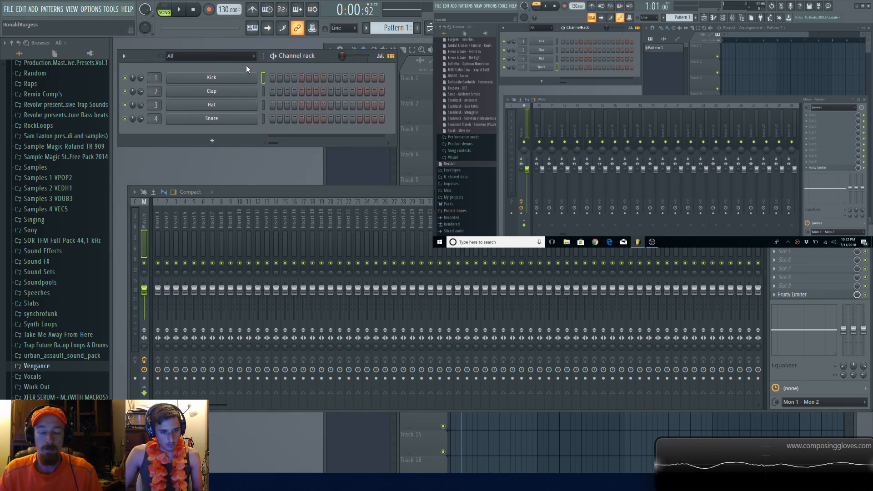
{"action": "right_click", "coordinate": [249, 80]}
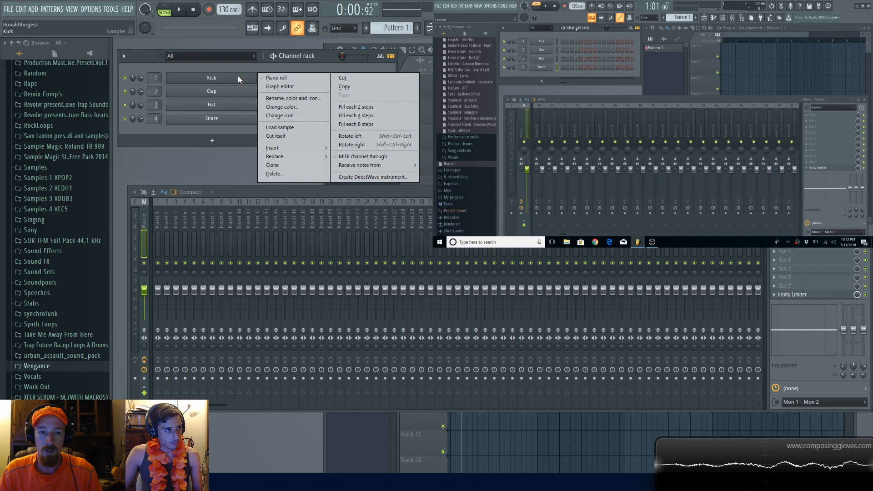
{"action": "left_click", "coordinate": [280, 81]}
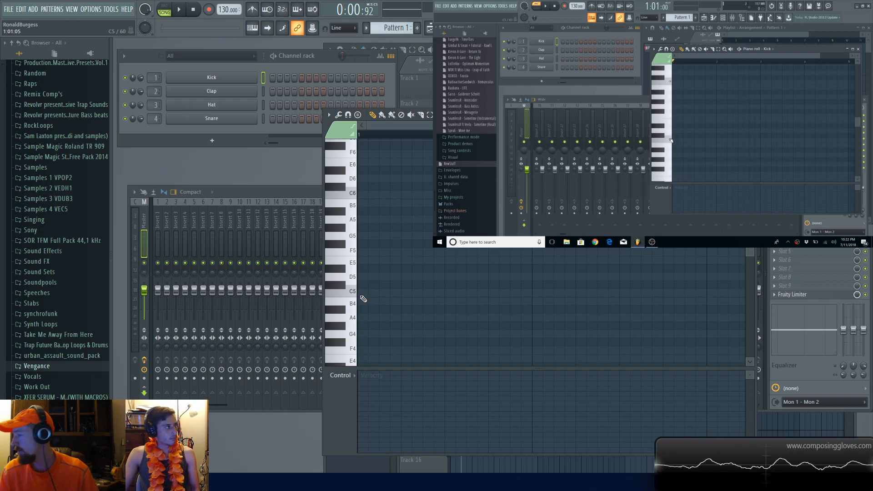
Step: Open the Kick channel's settings, move the window clear of the channel list and show its envelope and root note page
{"action": "left_click", "coordinate": [225, 82]}
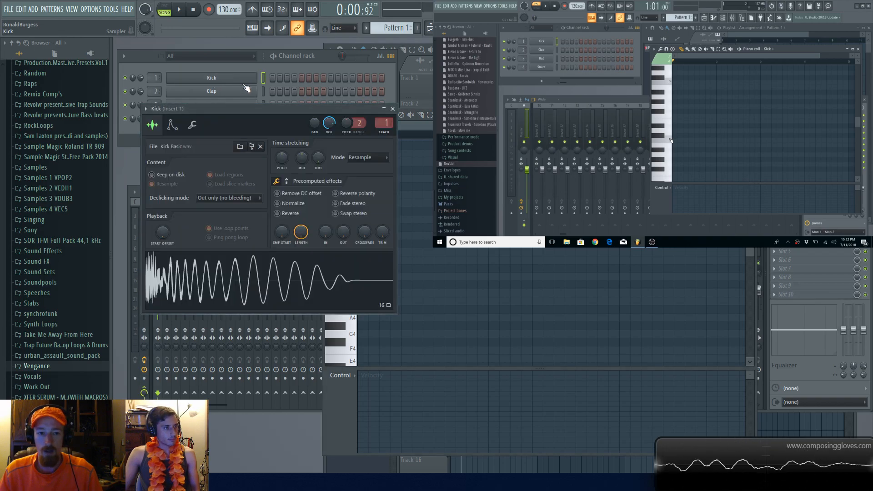
{"action": "left_click_drag", "start_coordinate": [249, 111], "coordinate": [402, 82]}
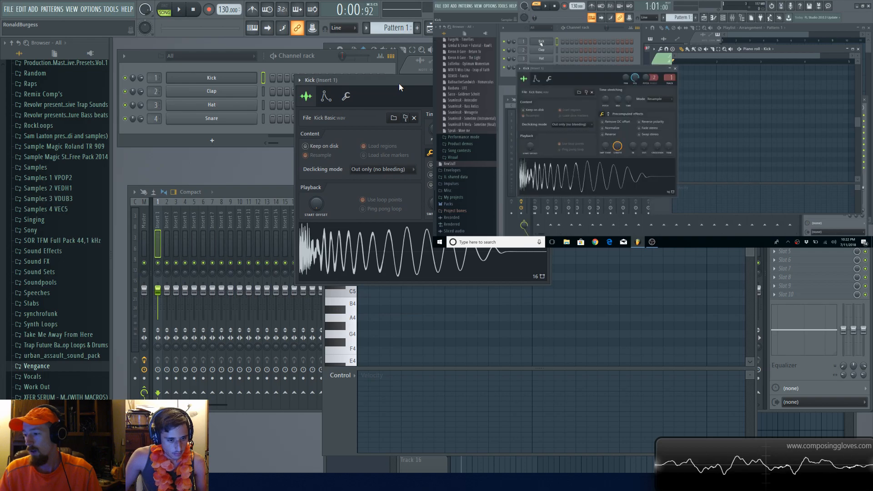
{"action": "left_click", "coordinate": [329, 103]}
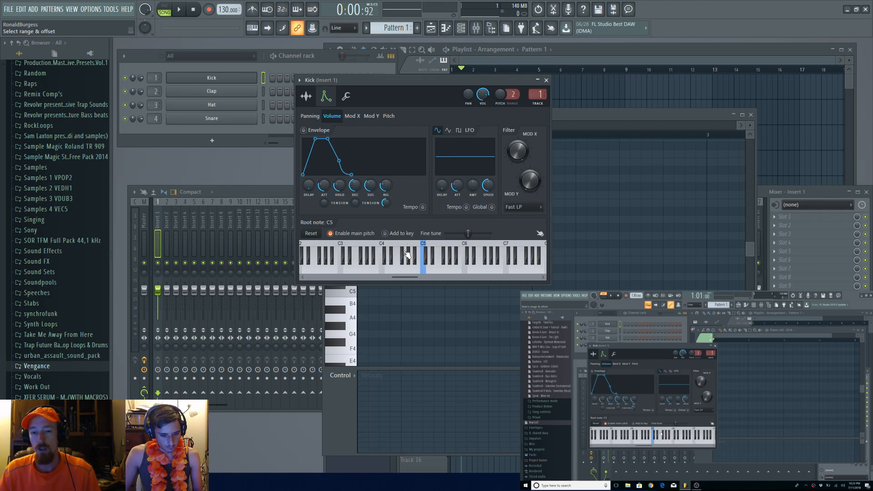
Step: Try several root notes and key zones for the Kick, ending with root note F6 and zone C0 to D10
{"action": "left_click_drag", "start_coordinate": [425, 245], "coordinate": [427, 248]}
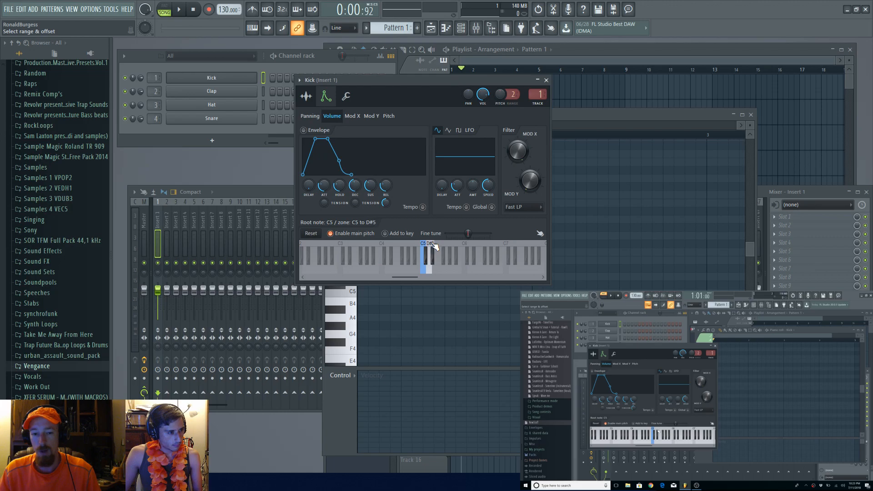
{"action": "left_click", "coordinate": [428, 248]}
{"action": "left_click", "coordinate": [466, 245]}
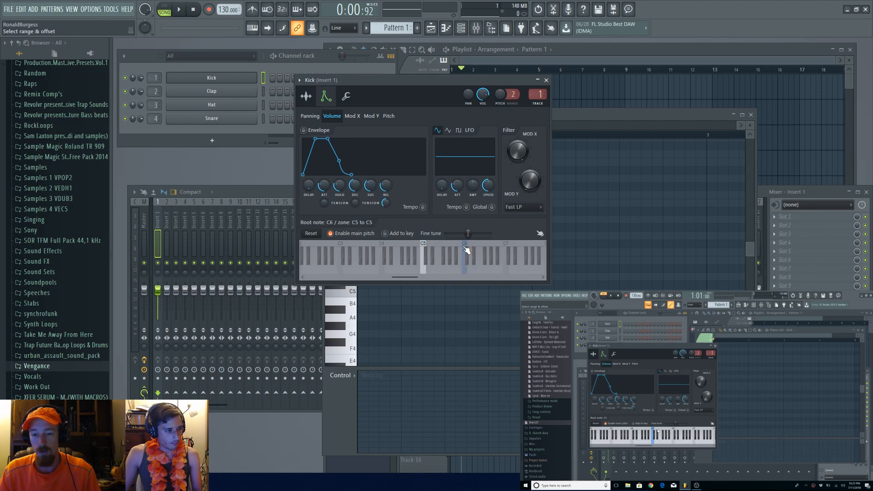
{"action": "left_click", "coordinate": [485, 257]}
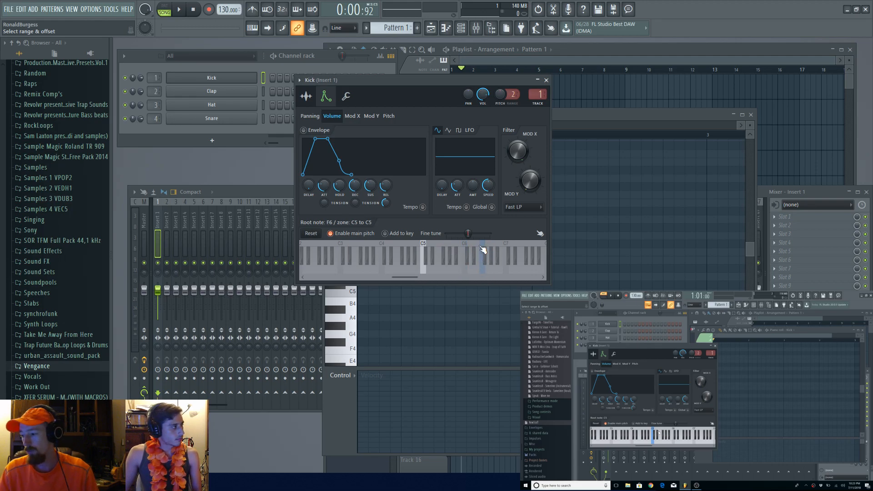
{"action": "left_click", "coordinate": [378, 246]}
{"action": "left_click_drag", "start_coordinate": [382, 252], "coordinate": [407, 249]}
{"action": "left_click_drag", "start_coordinate": [353, 247], "coordinate": [429, 277]}
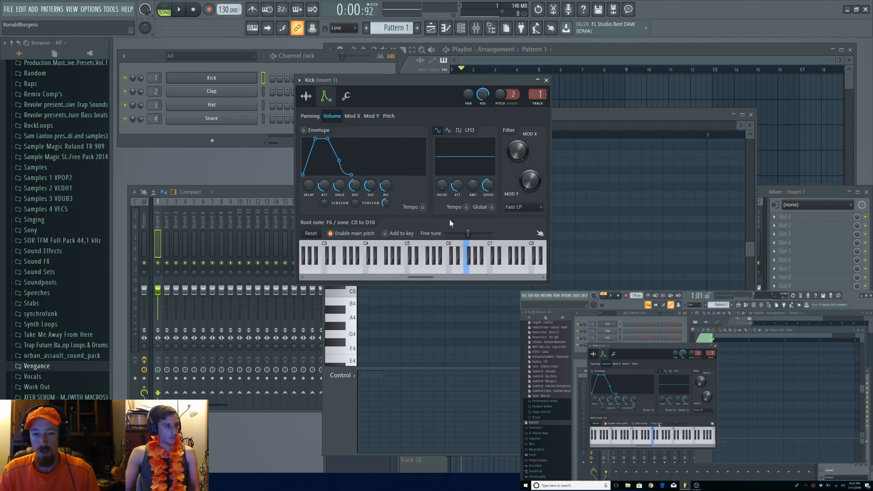
Step: Place a C5 note at the start of the Kick's piano roll and audition it with the root note set to C1
{"action": "left_click", "coordinate": [608, 114]}
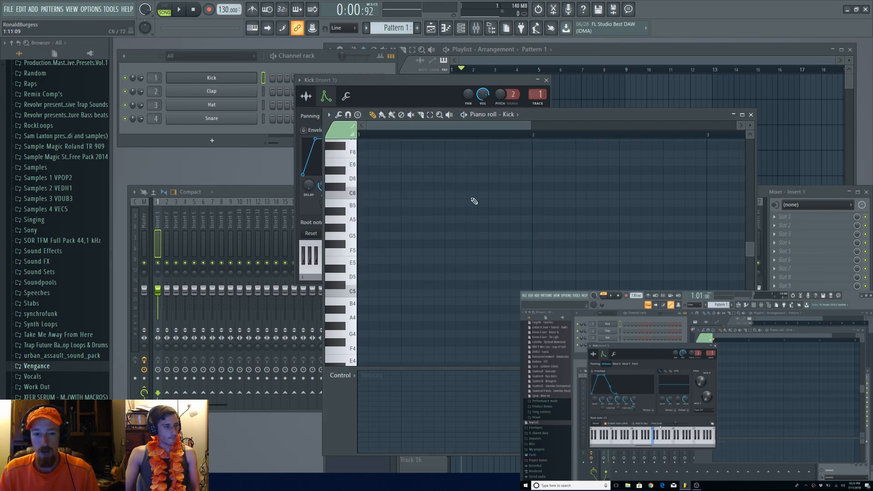
{"action": "left_click", "coordinate": [367, 297]}
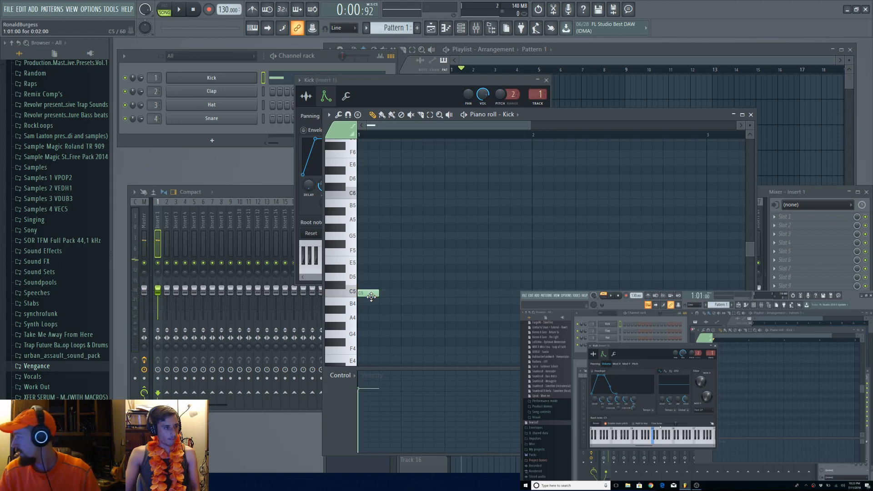
{"action": "left_click", "coordinate": [313, 279]}
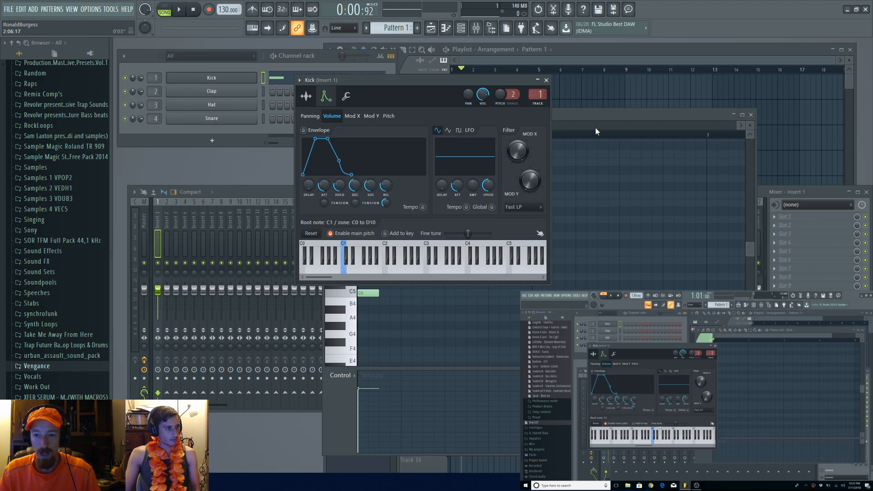
{"action": "left_click", "coordinate": [371, 291]}
{"action": "left_click", "coordinate": [371, 291]}
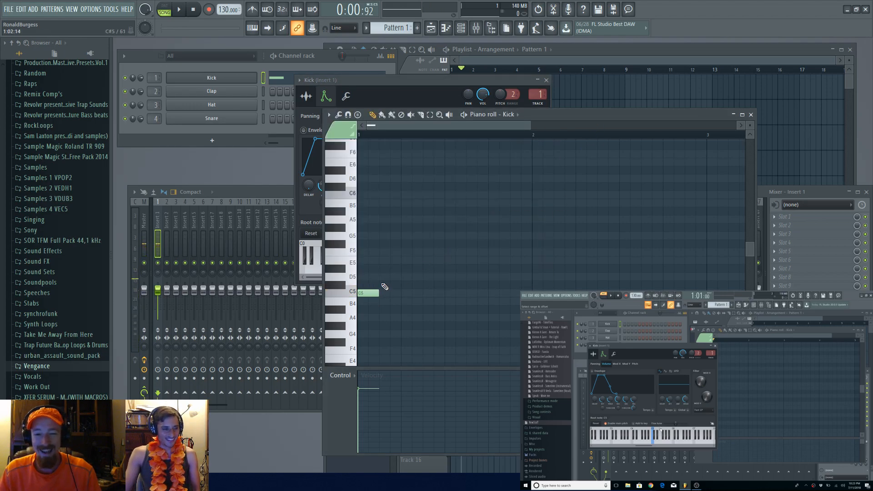
Step: Reset the Kick's root note to C5 and enable main pitch, auditioning the piano roll note
{"action": "left_click", "coordinate": [435, 83]}
{"action": "right_click", "coordinate": [509, 248]}
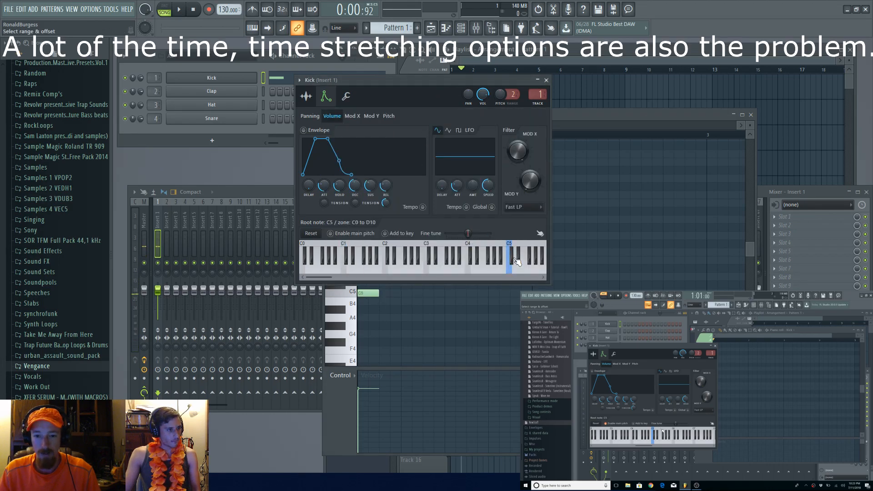
{"action": "left_click", "coordinate": [330, 233]}
{"action": "left_click", "coordinate": [395, 292]}
{"action": "left_click", "coordinate": [312, 278]}
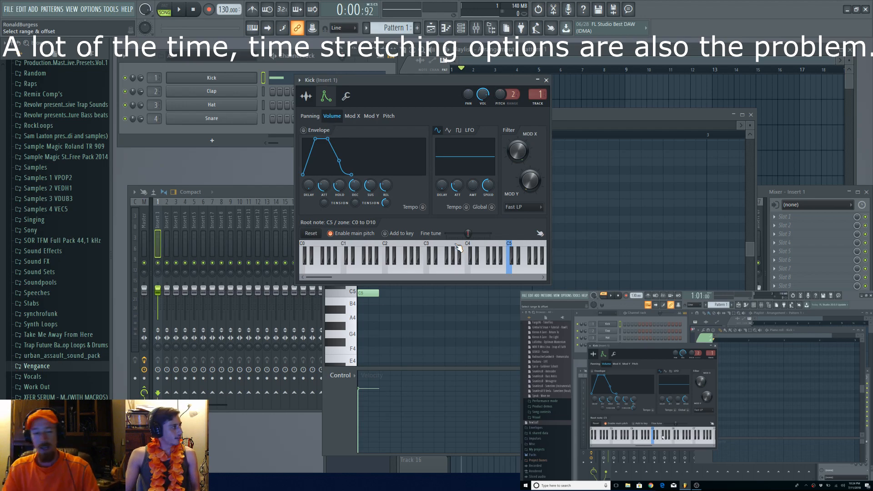
Step: Show the Kick's sample page with its time stretching options and move the window below the channel rack
{"action": "scroll", "coordinate": [27, 309], "scroll_direction": "down", "scroll_amount": 4}
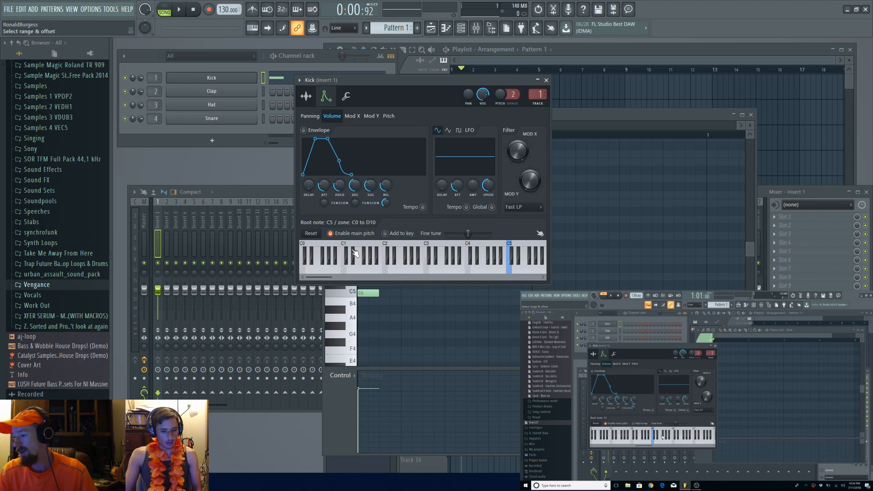
{"action": "left_click", "coordinate": [309, 117]}
{"action": "left_click", "coordinate": [306, 96]}
{"action": "left_click_drag", "start_coordinate": [392, 87], "coordinate": [390, 150]}
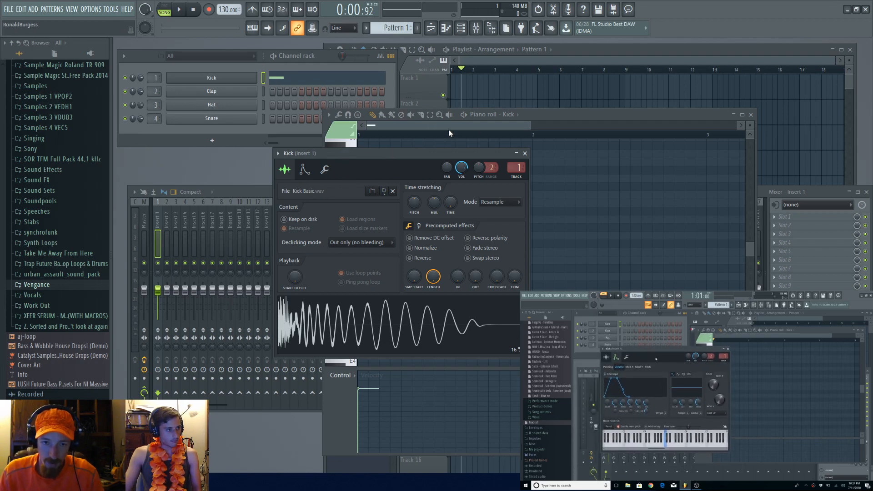
Step: Close the Kick channel's settings and leave its piano roll in front
{"action": "left_click", "coordinate": [473, 128]}
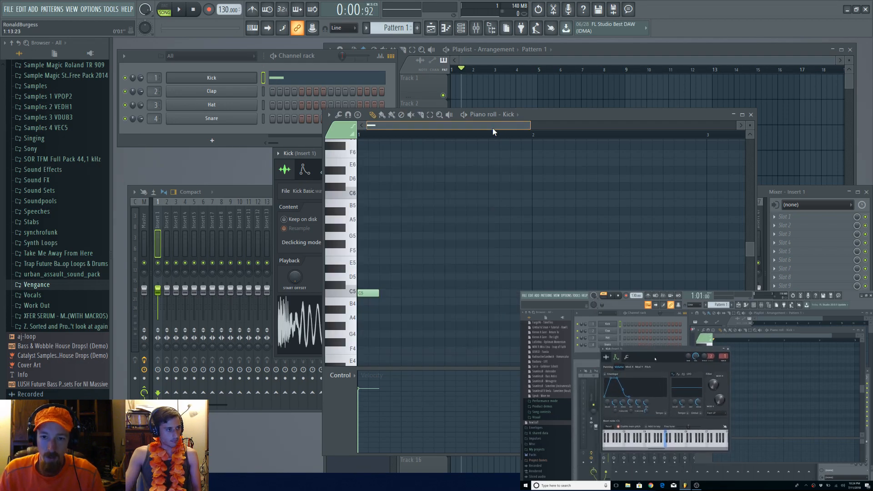
{"action": "left_click", "coordinate": [273, 195]}
{"action": "left_click", "coordinate": [531, 154]}
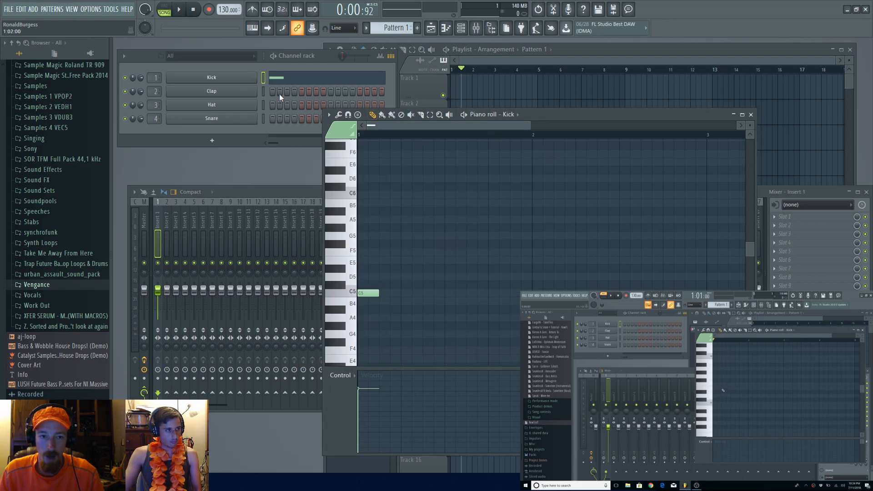
Step: Delete the C5 note from the Kick's piano roll and return to the channel rack
{"action": "left_click", "coordinate": [285, 81]}
{"action": "left_click", "coordinate": [287, 85]}
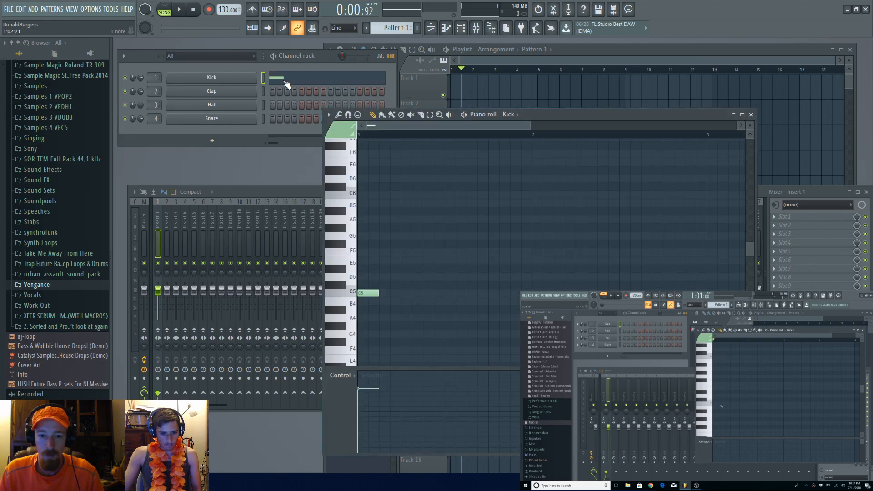
{"action": "right_click", "coordinate": [367, 292]}
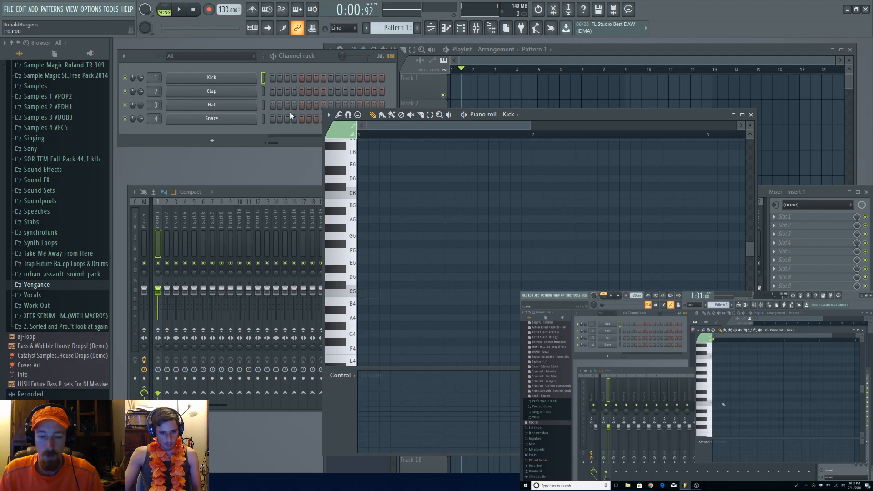
{"action": "left_click", "coordinate": [278, 69]}
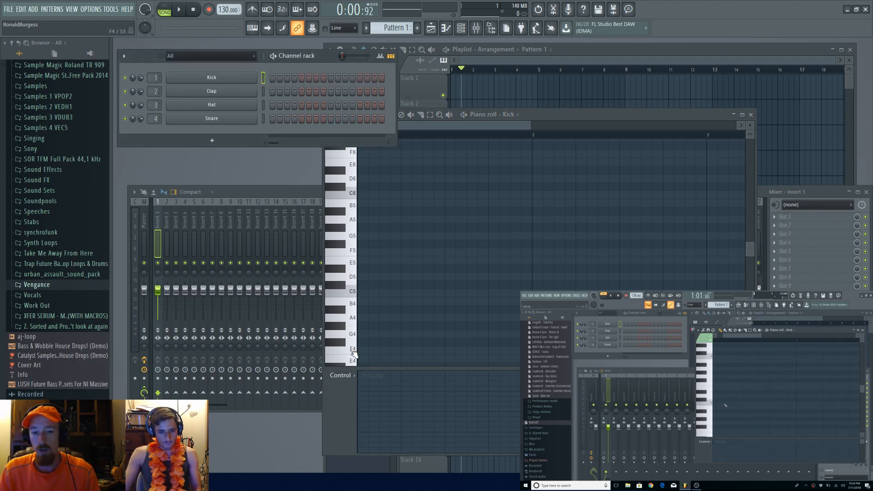
Step: Add a Sytrus synth from the classic synths as a new channel in the channel rack
{"action": "left_click", "coordinate": [205, 142]}
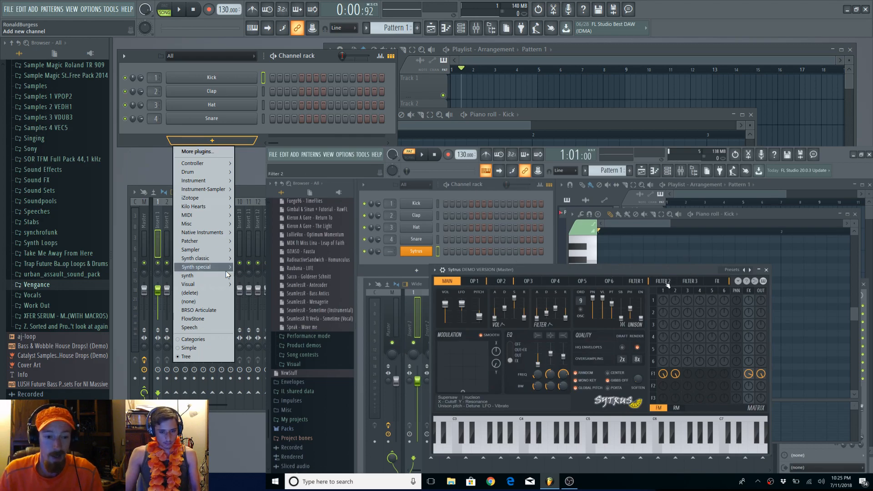
{"action": "mouse_move", "coordinate": [219, 258]}
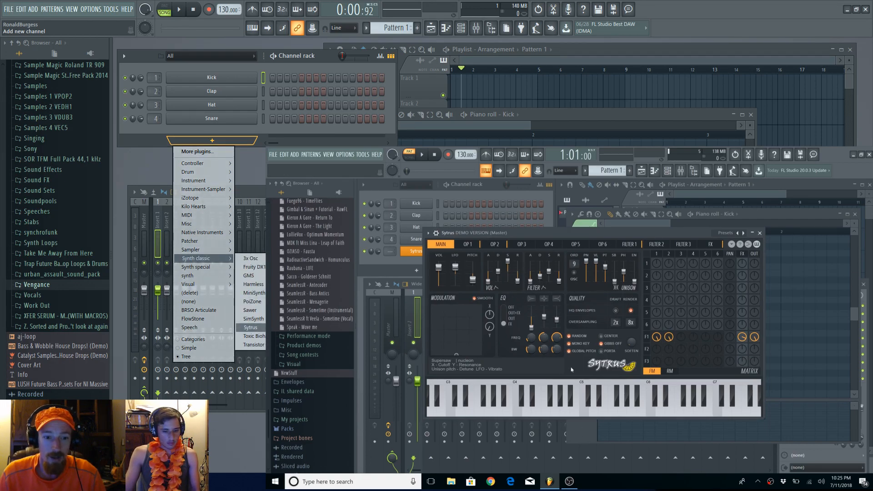
{"action": "left_click", "coordinate": [250, 328]}
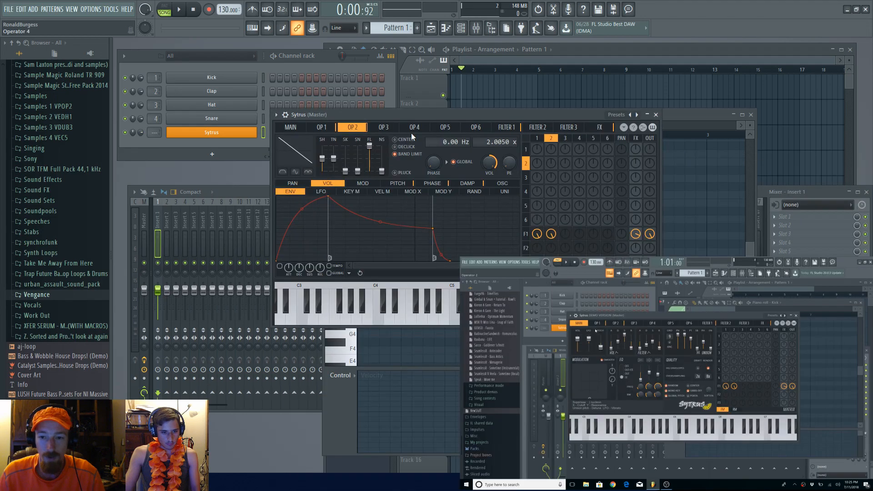
Step: Load the Dream bell preset from the Bell category into the Sytrus synth
{"action": "left_click_drag", "start_coordinate": [465, 116], "coordinate": [432, 113]}
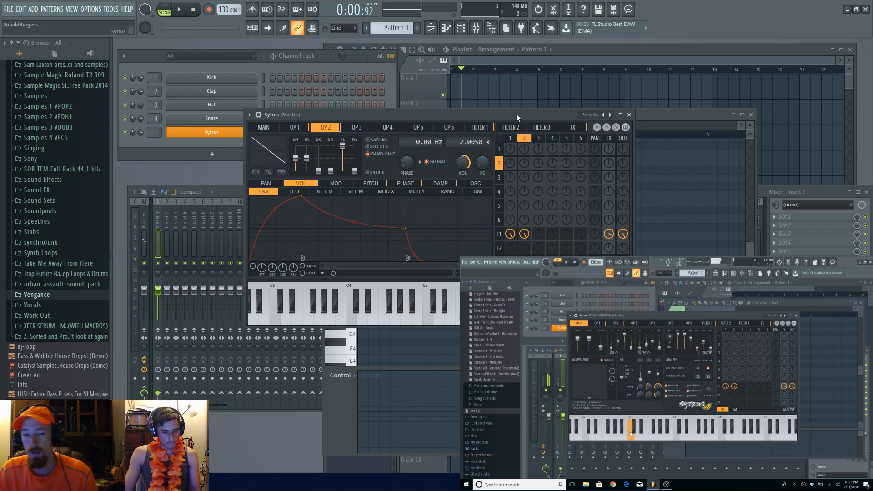
{"action": "left_click", "coordinate": [603, 115]}
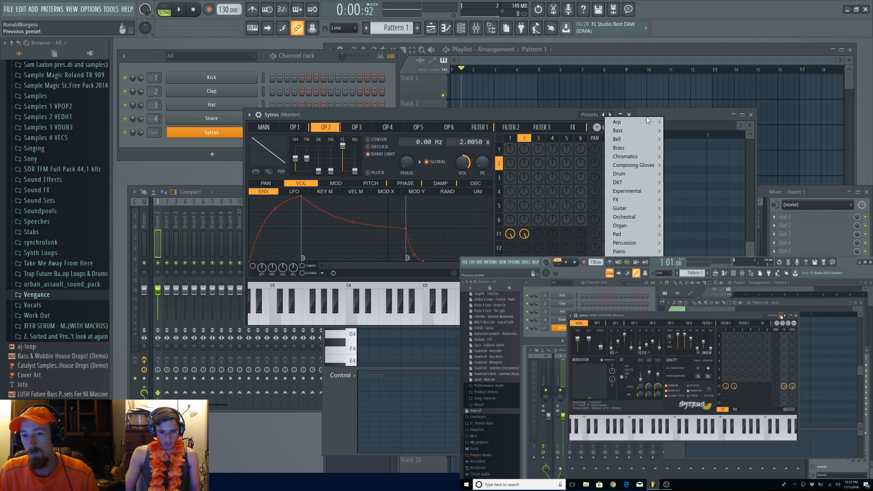
{"action": "mouse_move", "coordinate": [635, 143]}
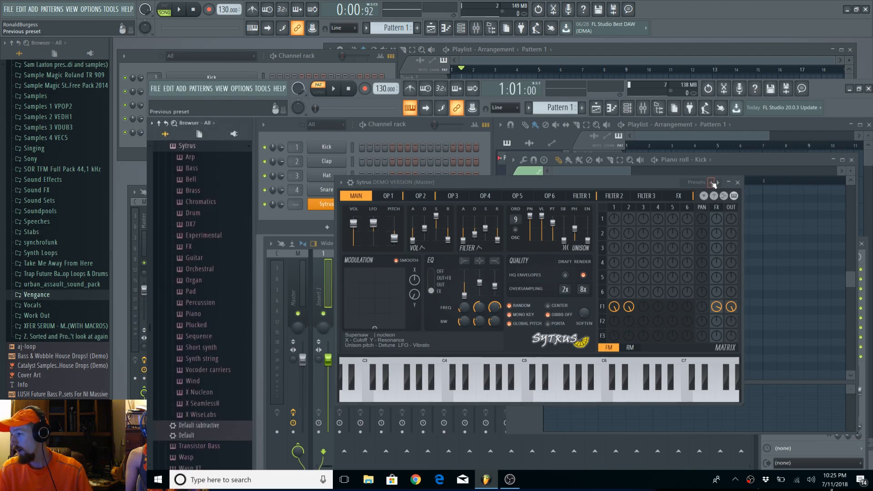
{"action": "left_click", "coordinate": [711, 183]}
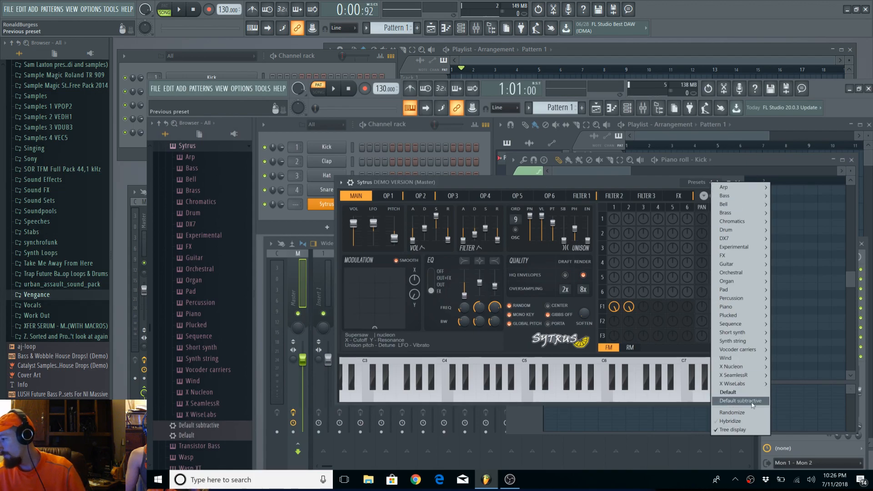
{"action": "mouse_move", "coordinate": [737, 366]}
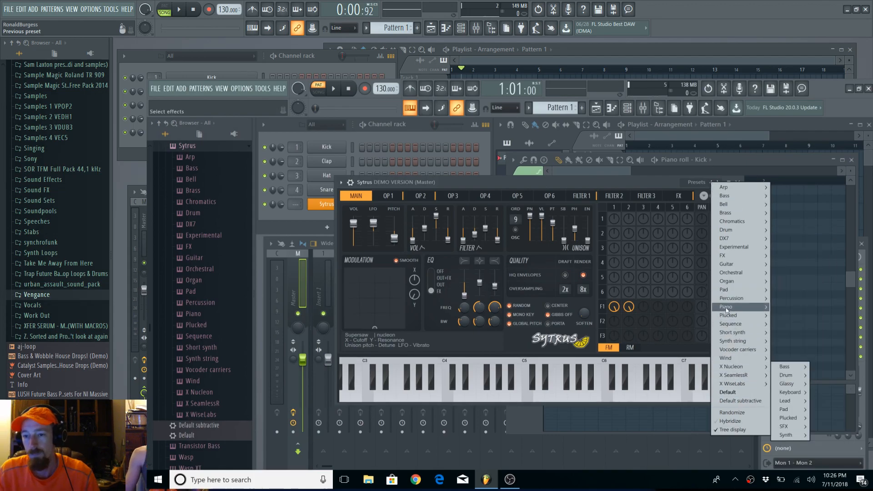
{"action": "mouse_move", "coordinate": [733, 205]}
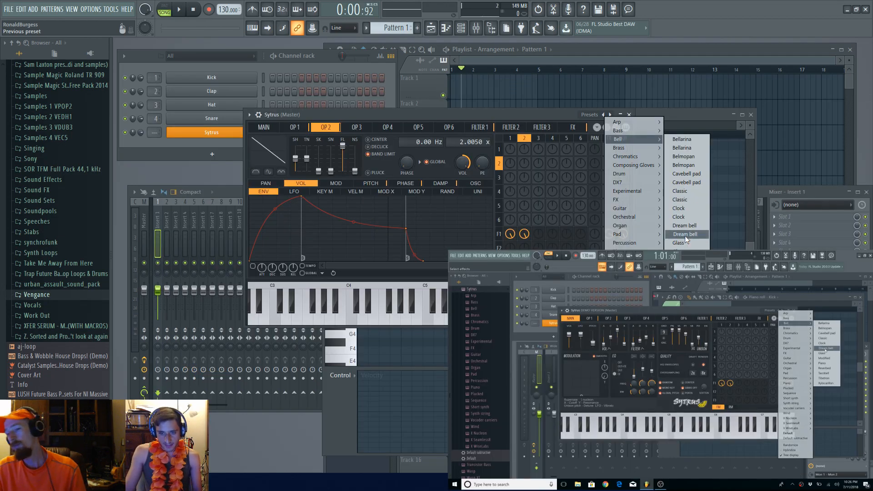
{"action": "left_click", "coordinate": [685, 235]}
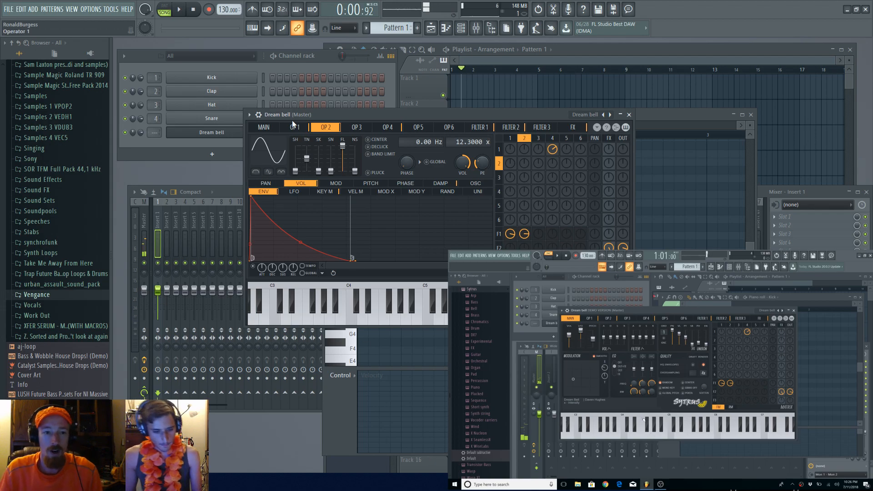
Step: Close the Dream bell synth after viewing its main settings and move the Kick's piano roll up beside the channel rack
{"action": "left_click", "coordinate": [194, 10]}
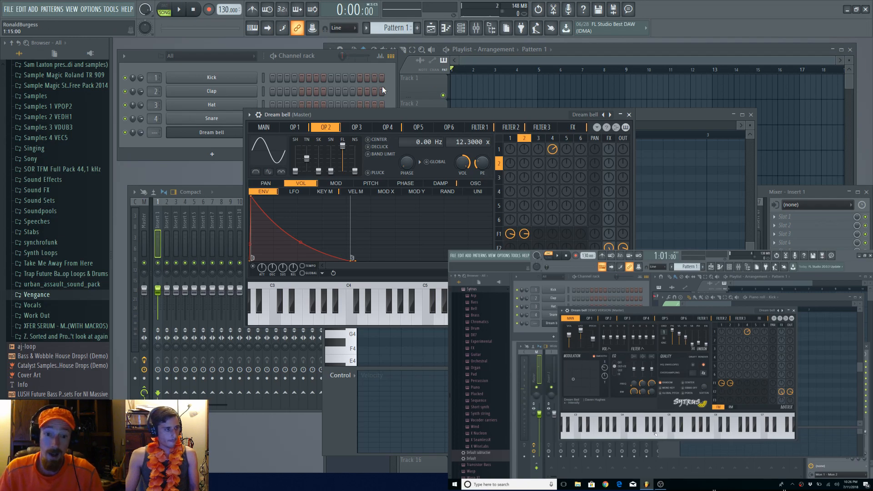
{"action": "left_click_drag", "start_coordinate": [455, 115], "coordinate": [495, 105]}
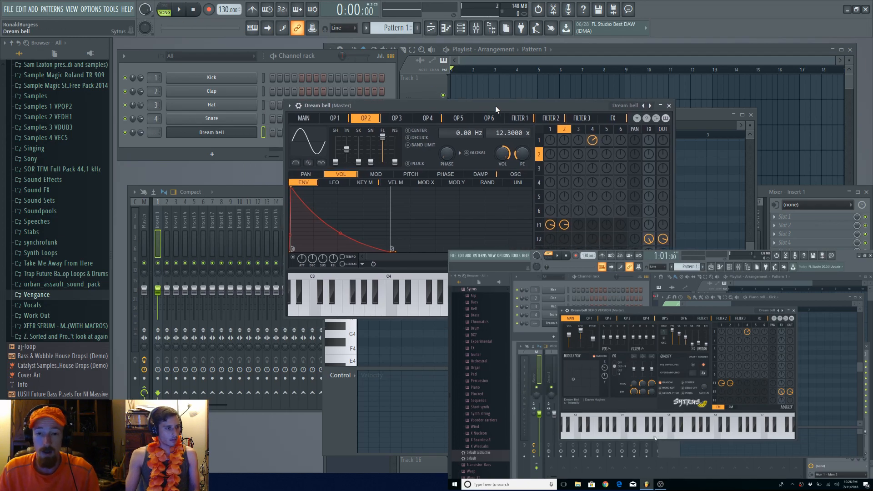
{"action": "left_click", "coordinate": [303, 118]}
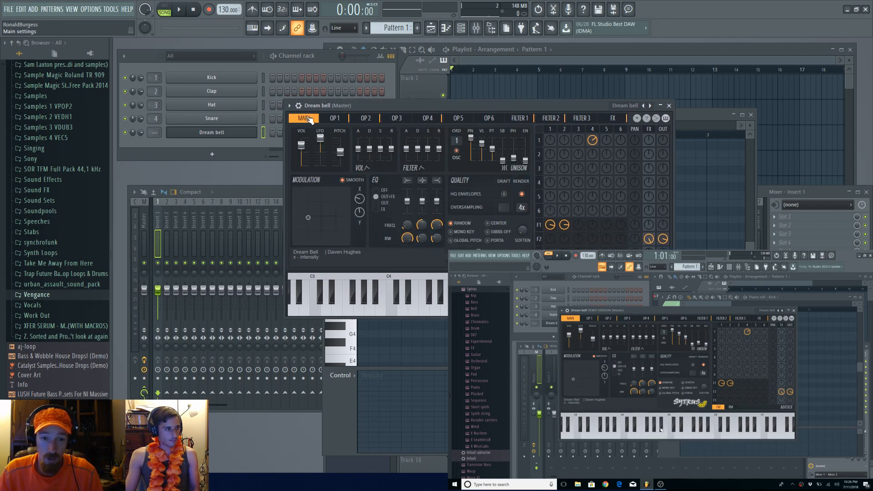
{"action": "left_click", "coordinate": [669, 106]}
{"action": "left_click_drag", "start_coordinate": [616, 113], "coordinate": [656, 79]}
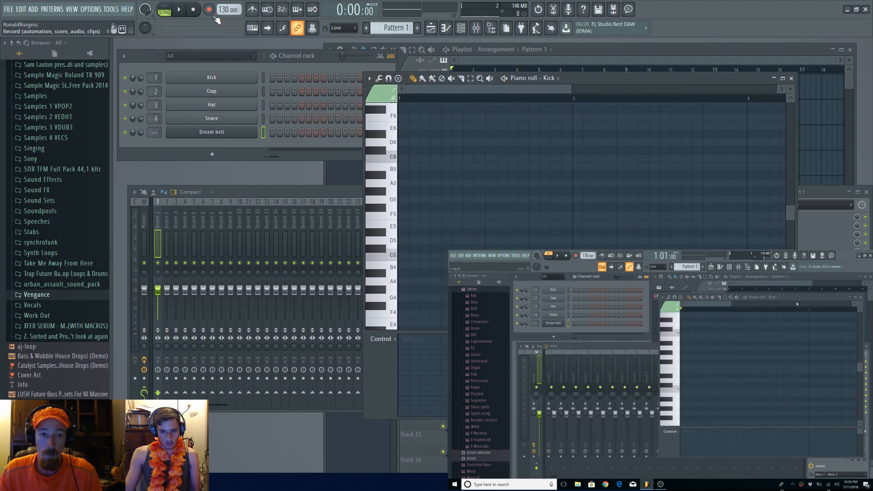
Step: Set the project tempo to 80 BPM
{"action": "left_click_drag", "start_coordinate": [224, 10], "coordinate": [223, 22]}
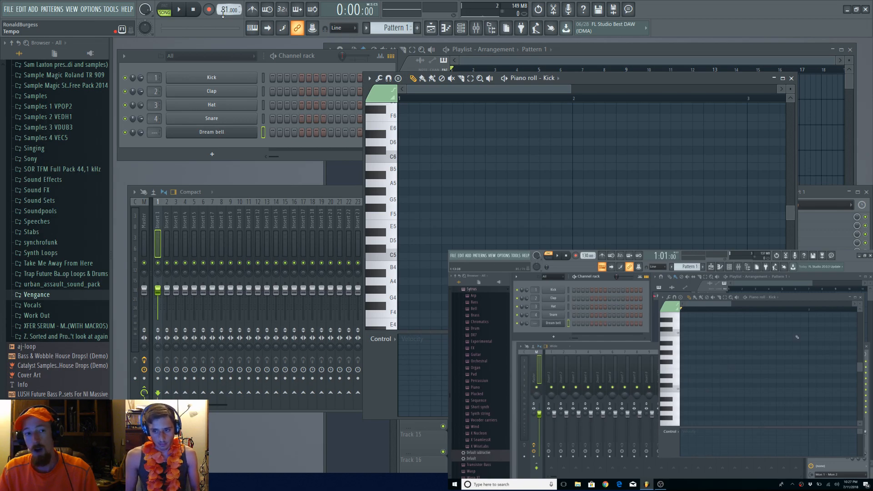
{"action": "left_click_drag", "start_coordinate": [223, 13], "coordinate": [223, 15]}
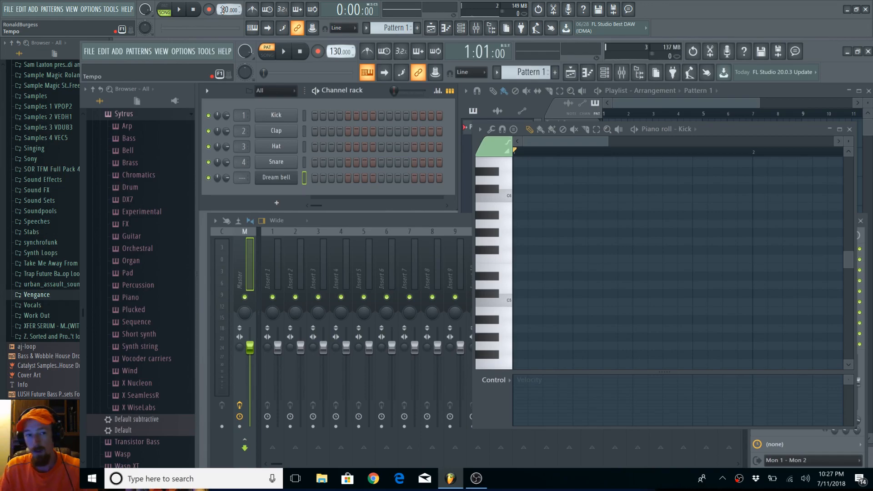
{"action": "right_click", "coordinate": [229, 13]}
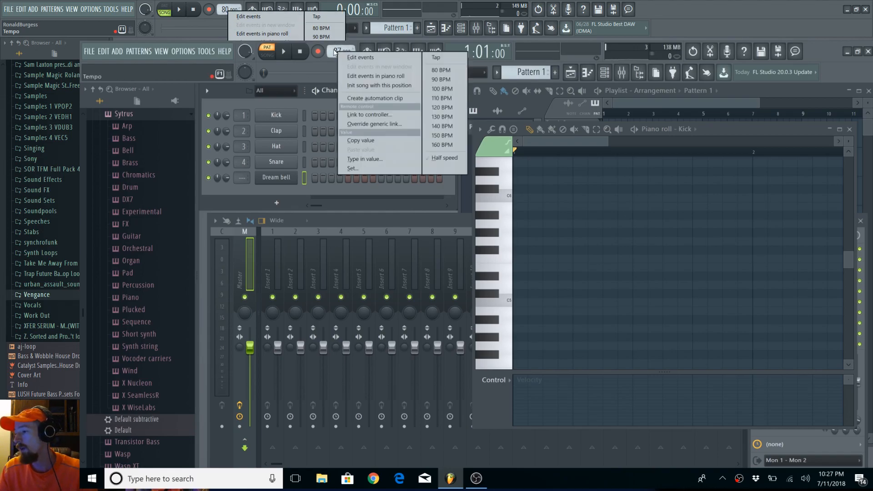
{"action": "left_click", "coordinate": [373, 157]}
{"action": "key", "text": "BackSpace"}
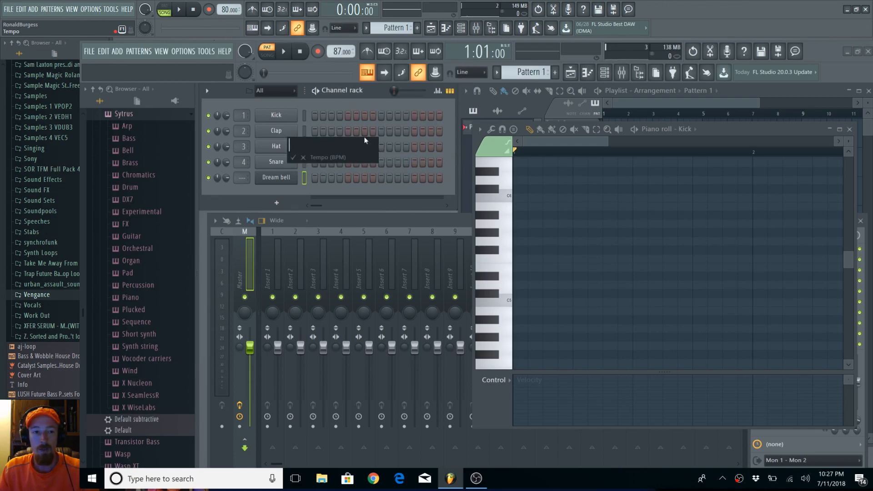
{"action": "type", "text": "80"}
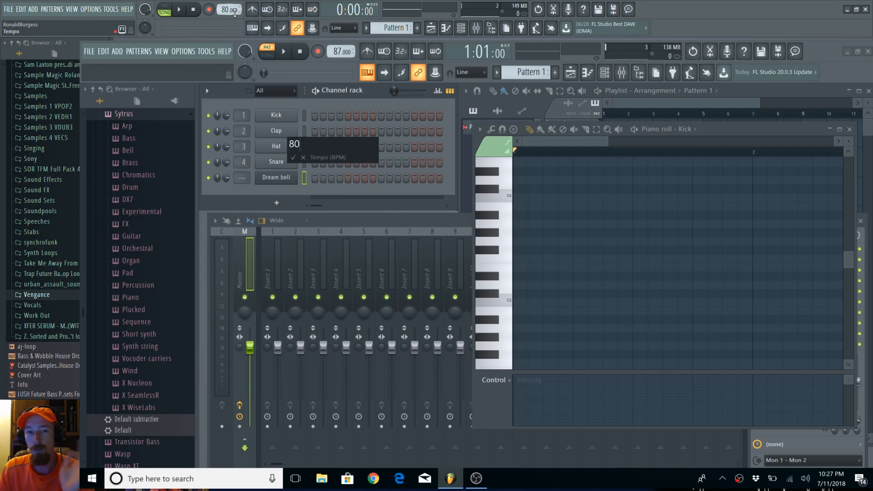
{"action": "key", "text": "Return"}
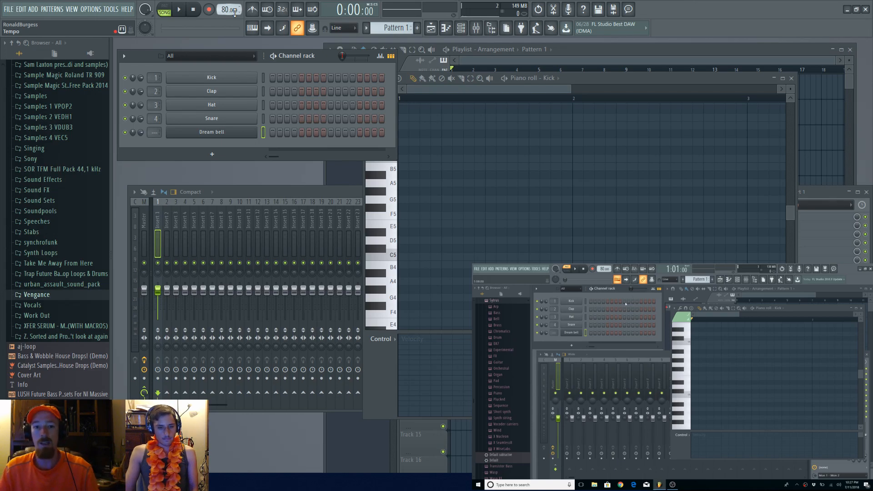
Step: Switch playback from song to pattern mode and play the pattern in the Kick's piano roll
{"action": "left_click", "coordinate": [473, 85]}
{"action": "key", "text": "space"}
{"action": "key", "text": "space"}
{"action": "left_click", "coordinate": [164, 10]}
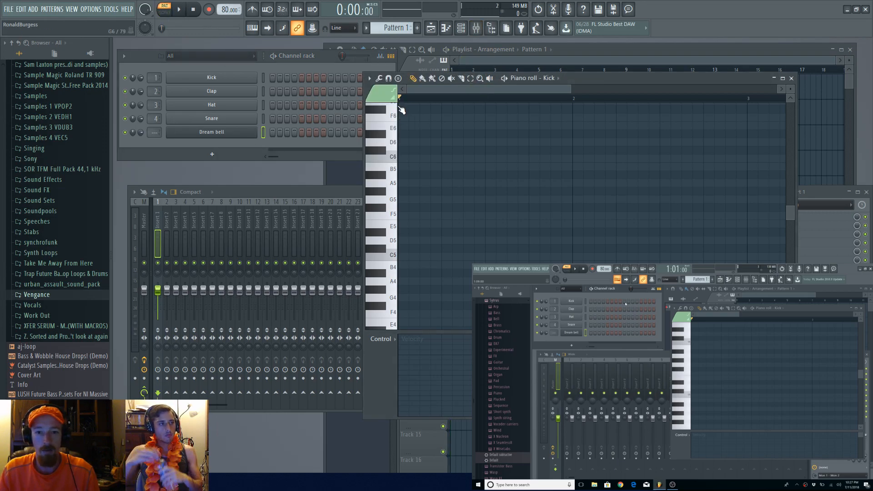
{"action": "key", "text": "space"}
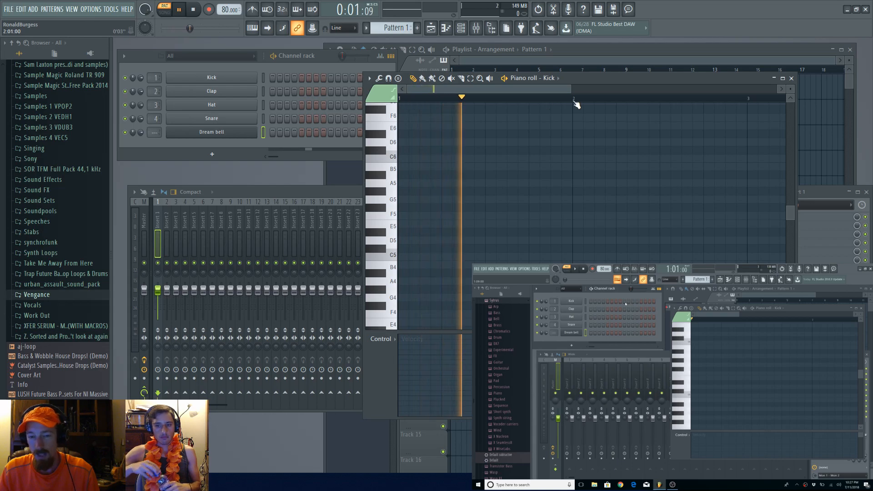
{"action": "key", "text": "space"}
Step: Select the first bar in the Kick's piano roll and play it at a tempo of 254 BPM
{"action": "left_click_drag", "start_coordinate": [572, 98], "coordinate": [399, 103]}
{"action": "left_click_drag", "start_coordinate": [225, 10], "coordinate": [225, 1]}
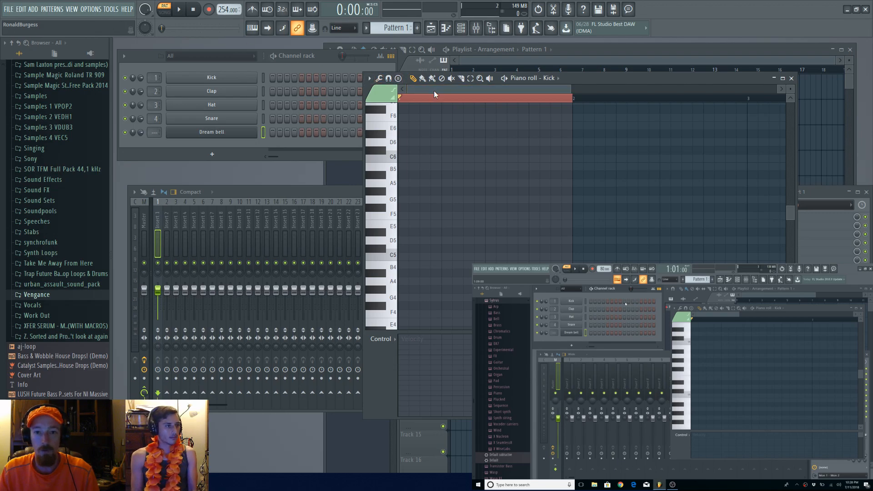
{"action": "key", "text": "space"}
{"action": "key", "text": "space"}
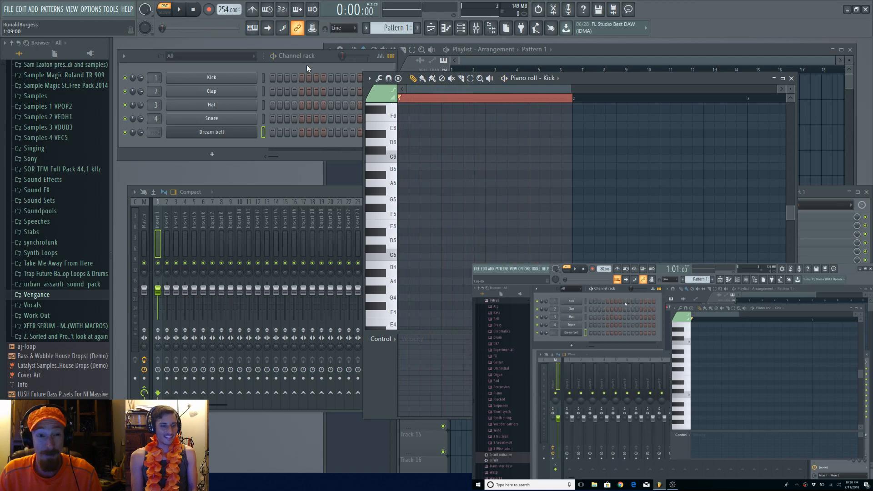
Step: Set the tempo back to 80 BPM and clear the first-bar selection in the piano roll
{"action": "double_click", "coordinate": [222, 9]}
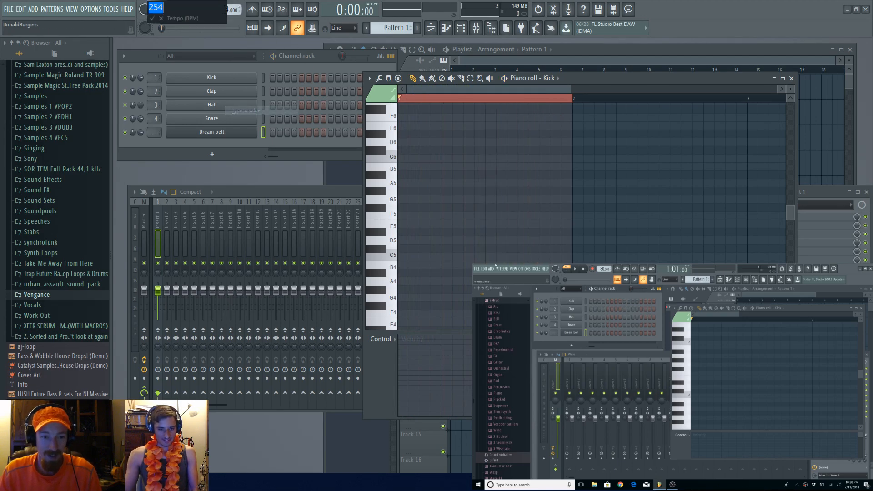
{"action": "type", "text": "80"}
{"action": "key", "text": "Return"}
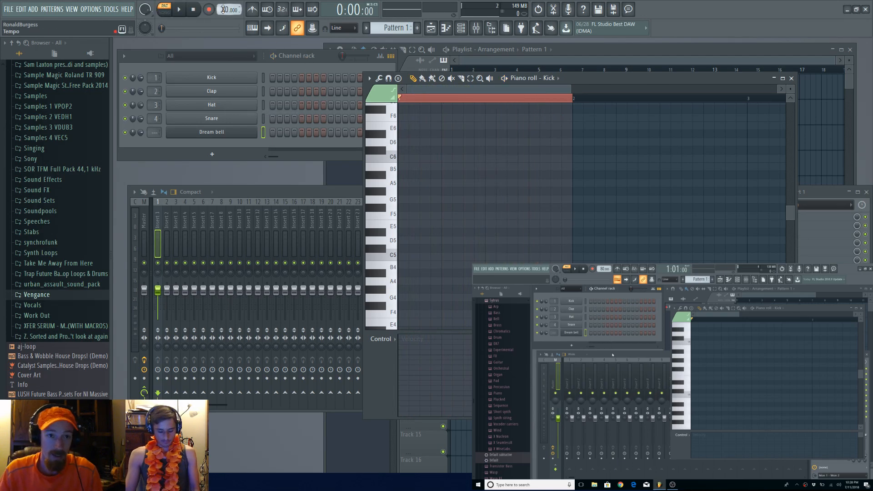
{"action": "left_click", "coordinate": [481, 88]}
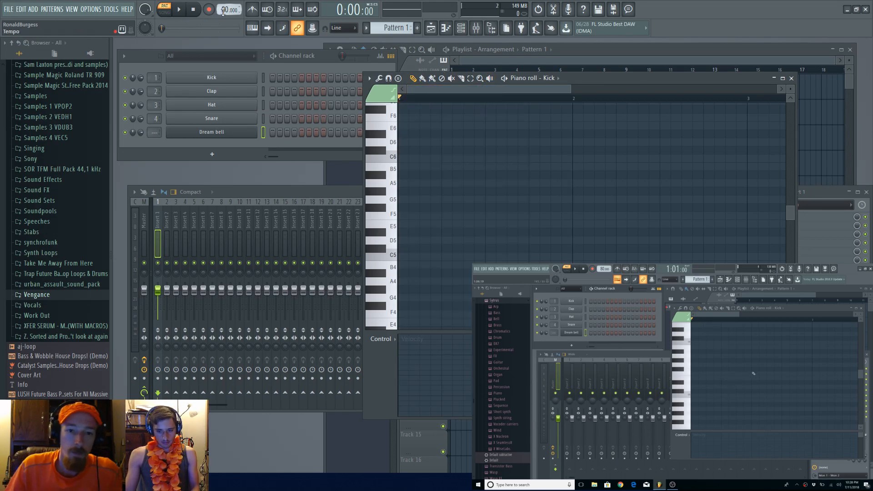
Step: Move the Kick's piano roll over the channel rack and show the Edit commands among its options
{"action": "left_click_drag", "start_coordinate": [613, 82], "coordinate": [484, 55]}
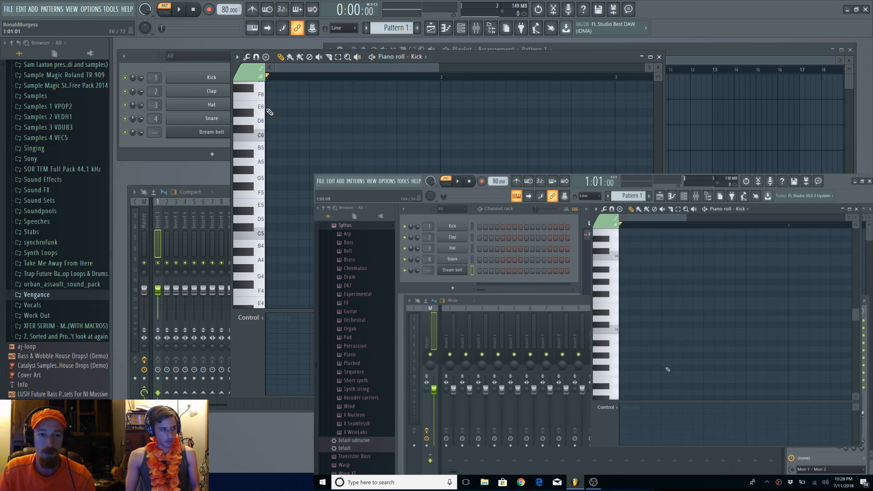
{"action": "left_click", "coordinate": [237, 58]}
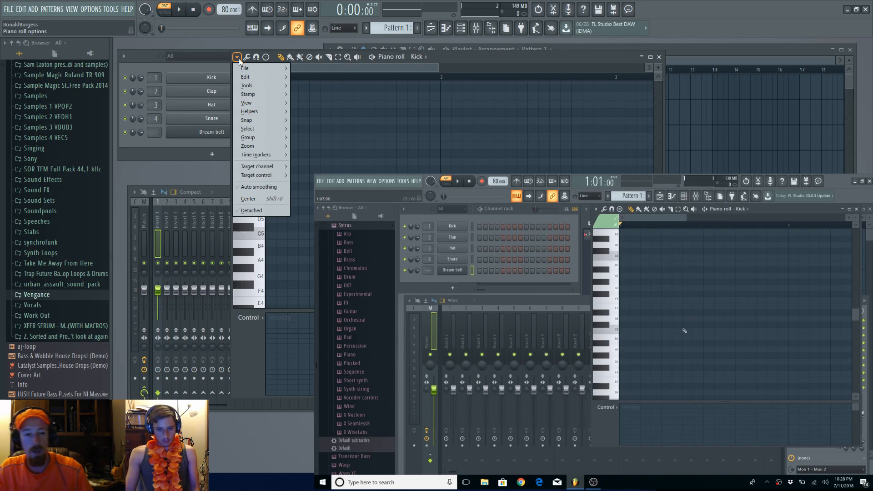
{"action": "mouse_move", "coordinate": [255, 77]}
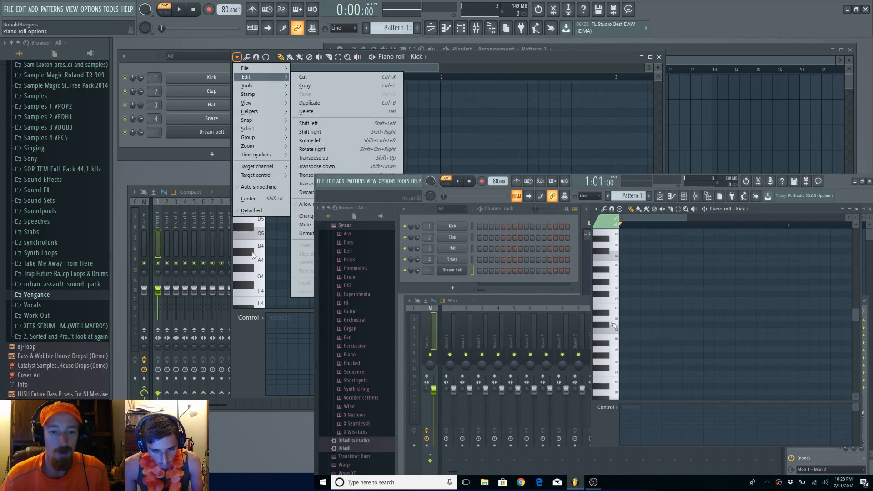
{"action": "left_click", "coordinate": [429, 67]}
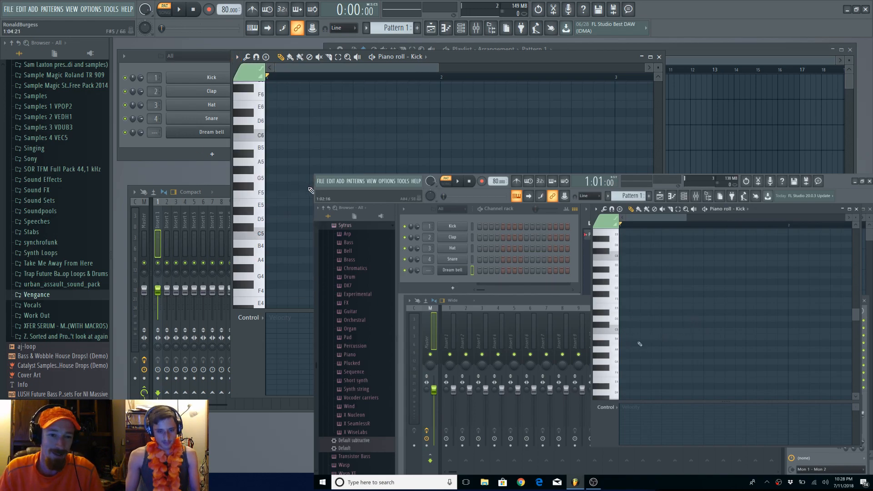
Step: Examine how the piano roll's keys scroll and zoom vertically around the C5 and C6 octaves
{"action": "scroll", "coordinate": [310, 184], "scroll_direction": "down", "scroll_amount": 2}
{"action": "scroll", "coordinate": [292, 195], "scroll_direction": "up", "scroll_amount": 2}
{"action": "scroll", "coordinate": [289, 204], "scroll_direction": "up", "scroll_amount": 1}
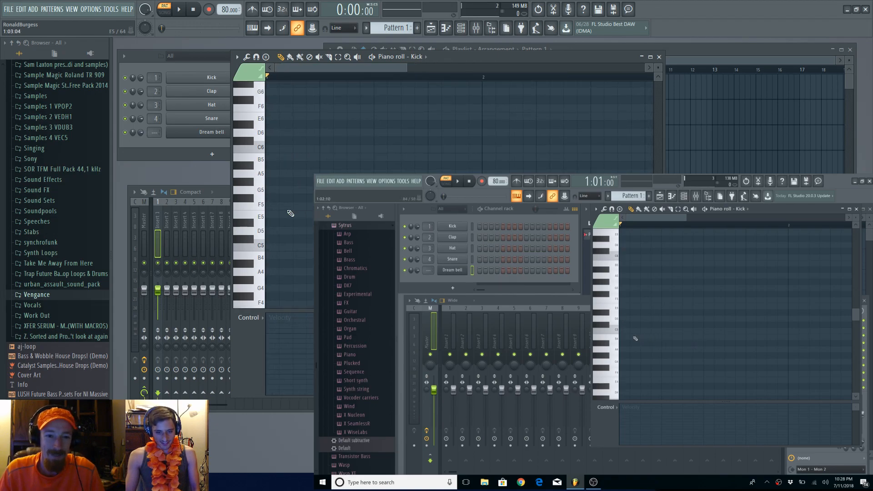
{"action": "left_click_drag", "start_coordinate": [658, 67], "coordinate": [658, 67]}
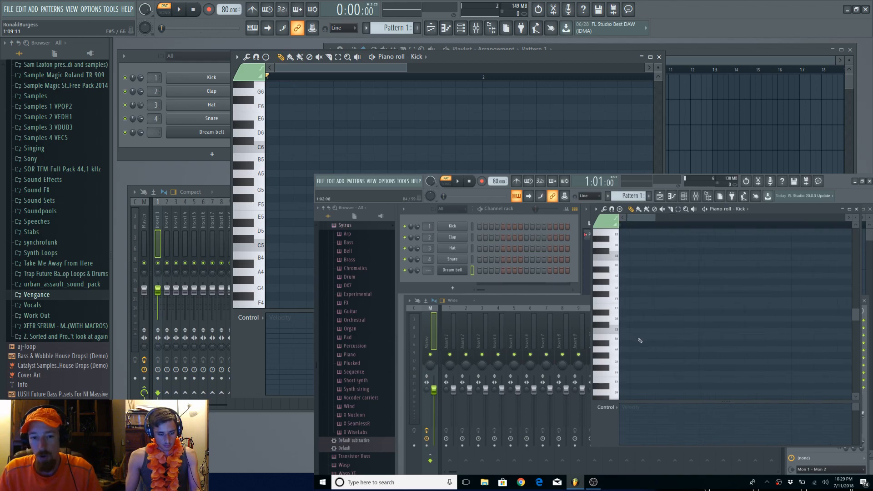
{"action": "scroll", "coordinate": [381, 197], "scroll_direction": "up", "scroll_amount": 3}
{"action": "scroll", "coordinate": [382, 198], "scroll_direction": "down", "scroll_amount": 5}
{"action": "scroll", "coordinate": [381, 197], "scroll_direction": "up", "scroll_amount": 5}
{"action": "scroll", "coordinate": [381, 198], "scroll_direction": "down", "scroll_amount": 7}
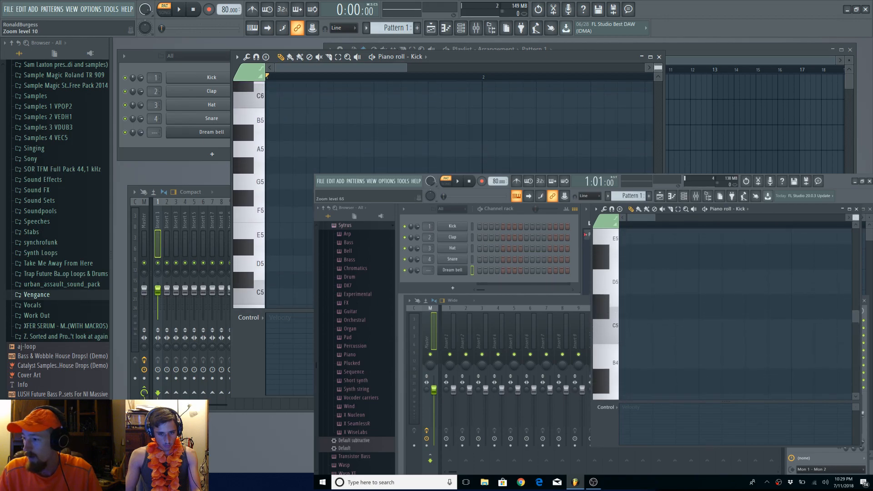
{"action": "scroll", "coordinate": [381, 197], "scroll_direction": "up", "scroll_amount": 1}
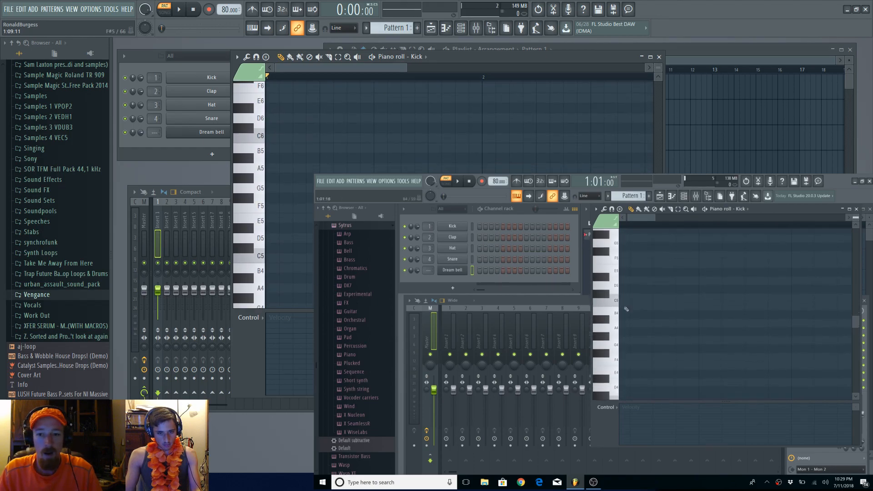
{"action": "scroll", "coordinate": [382, 197], "scroll_direction": "down", "scroll_amount": 1}
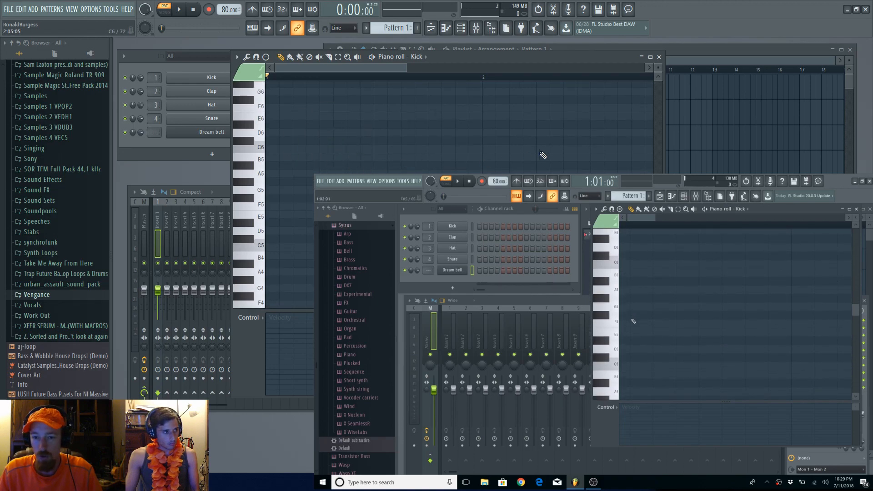
Step: Examine how the piano roll's timeline zooms in and out horizontally across its bars
{"action": "scroll", "coordinate": [542, 155], "scroll_direction": "down", "scroll_amount": 3}
{"action": "scroll", "coordinate": [542, 155], "scroll_direction": "up", "scroll_amount": 2}
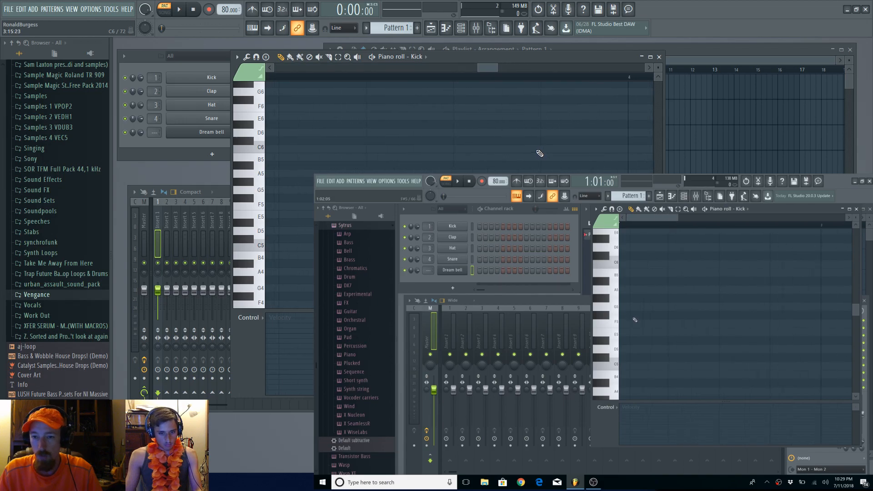
{"action": "scroll", "coordinate": [542, 155], "scroll_direction": "down", "scroll_amount": 6}
{"action": "scroll", "coordinate": [325, 153], "scroll_direction": "up", "scroll_amount": 4}
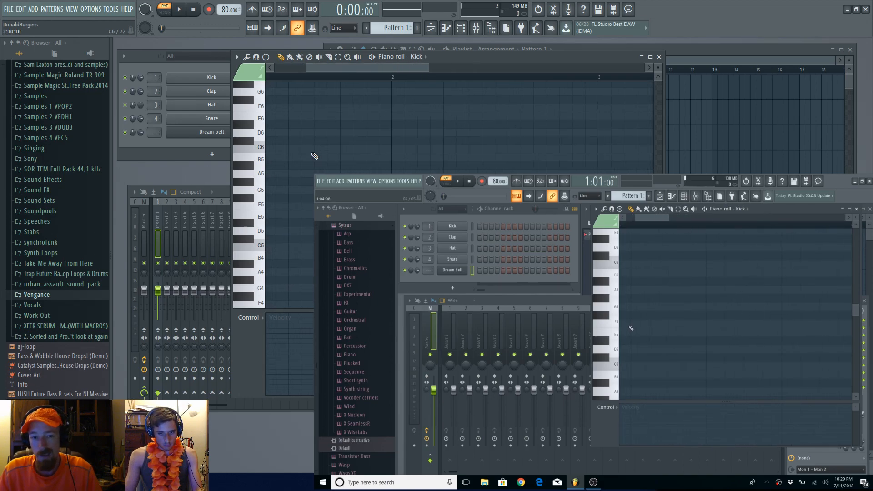
Step: Examine how the Kick's piano roll grid zooms and pans freely across both its bars and its octaves
{"action": "scroll", "coordinate": [317, 163], "scroll_direction": "up", "scroll_amount": 3}
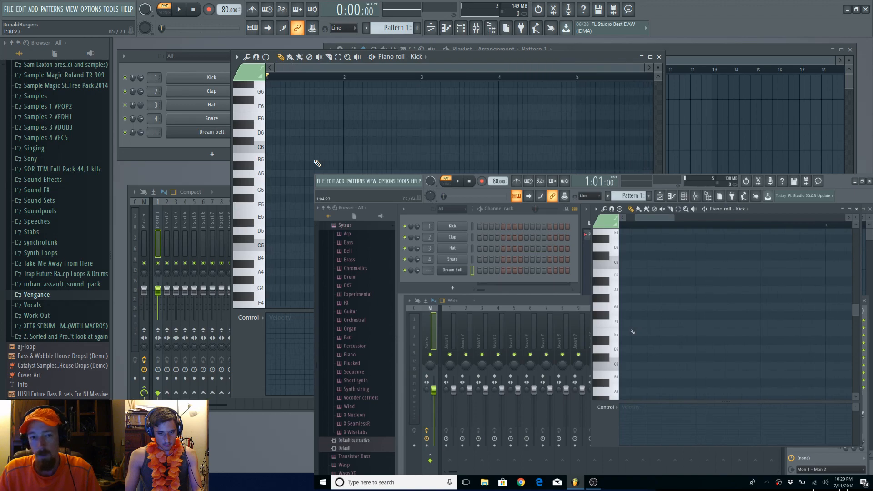
{"action": "scroll", "coordinate": [317, 163], "scroll_direction": "up", "scroll_amount": 2}
{"action": "scroll", "coordinate": [656, 322], "scroll_direction": "down", "scroll_amount": 2}
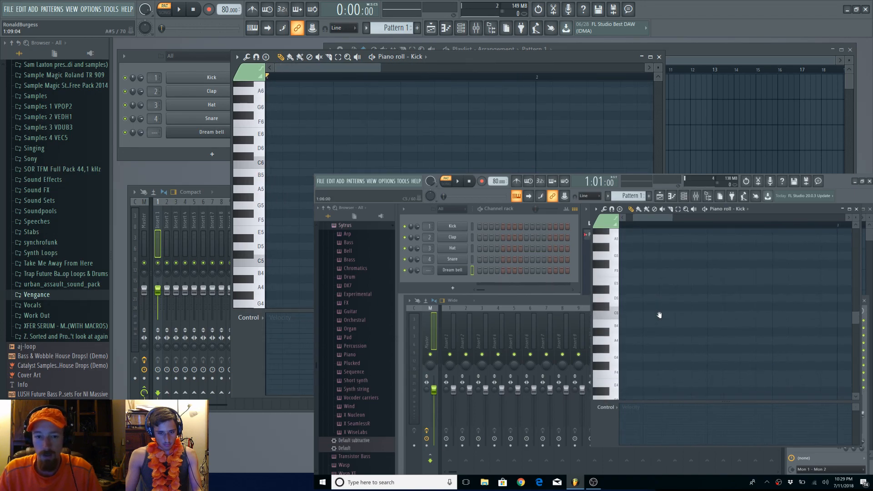
{"action": "left_click_drag", "start_coordinate": [496, 170], "coordinate": [326, 172]}
{"action": "left_click_drag", "start_coordinate": [526, 168], "coordinate": [587, 203]}
{"action": "mouse_move", "coordinate": [846, 312]}
{"action": "left_mouse_down"}
{"action": "mouse_move", "coordinate": [687, 325]}
{"action": "mouse_move", "coordinate": [791, 334]}
{"action": "left_mouse_up"}
{"action": "scroll", "coordinate": [450, 190], "scroll_direction": "down", "scroll_amount": 2}
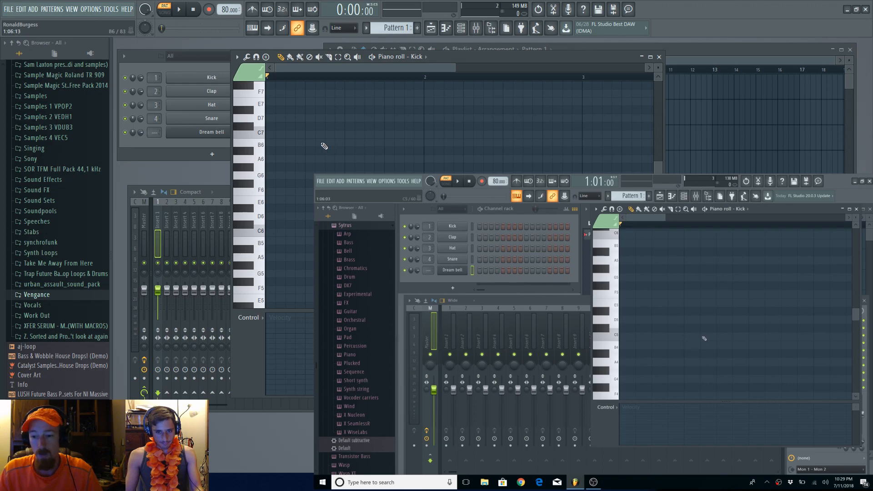
{"action": "left_click_drag", "start_coordinate": [291, 125], "coordinate": [536, 234]}
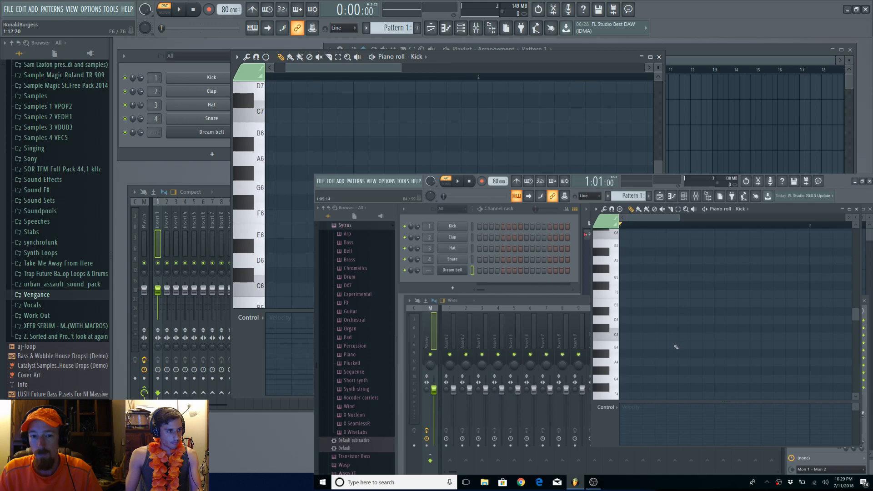
{"action": "right_click", "coordinate": [414, 232], "text": "ctrl"}
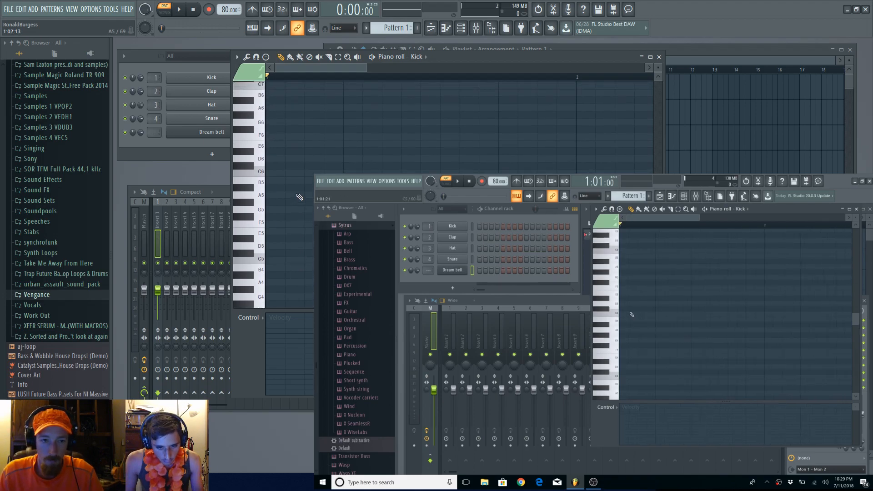
{"action": "scroll", "coordinate": [301, 193], "scroll_direction": "down", "scroll_amount": 3}
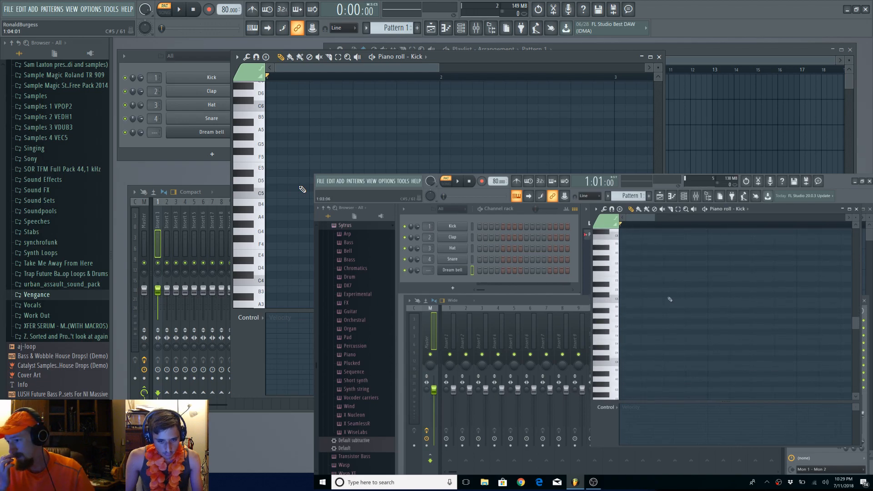
{"action": "scroll", "coordinate": [300, 187], "scroll_direction": "up", "scroll_amount": 2}
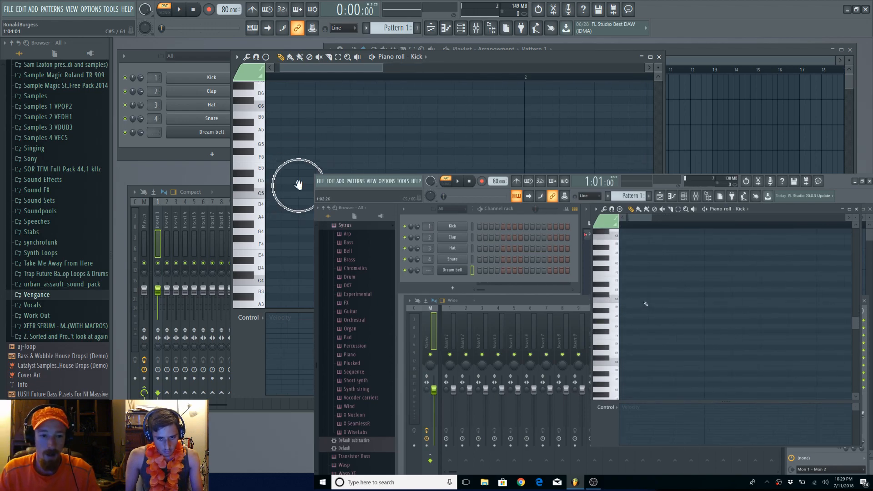
{"action": "left_click_drag", "start_coordinate": [298, 185], "coordinate": [299, 204]}
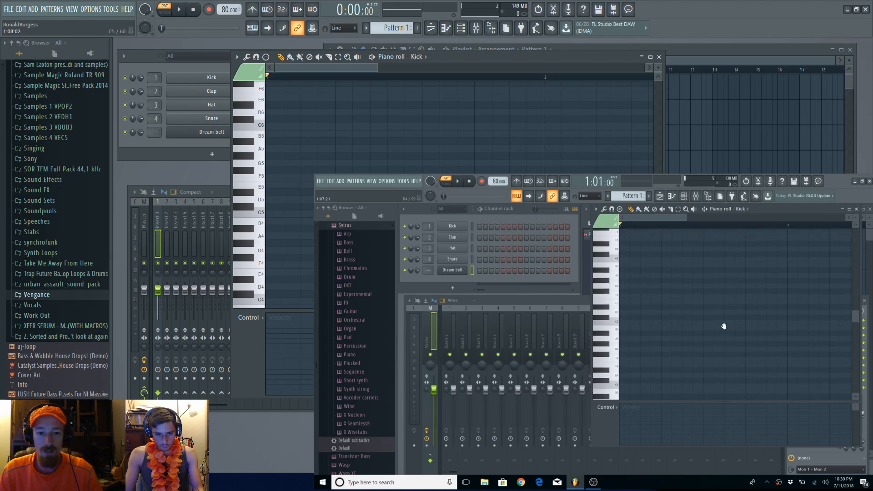
Step: Add a time signature change with numerator 3 and denominator 4 at the start of the Kick's piano roll
{"action": "left_click", "coordinate": [237, 57]}
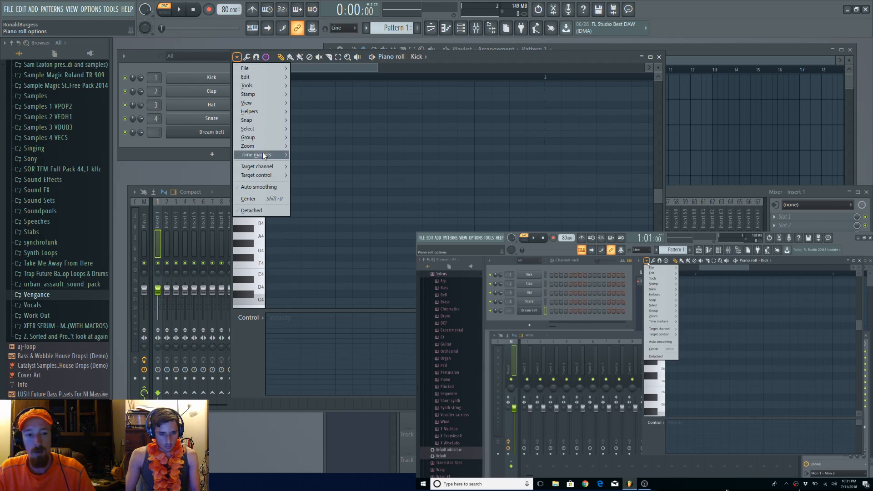
{"action": "mouse_move", "coordinate": [263, 153]}
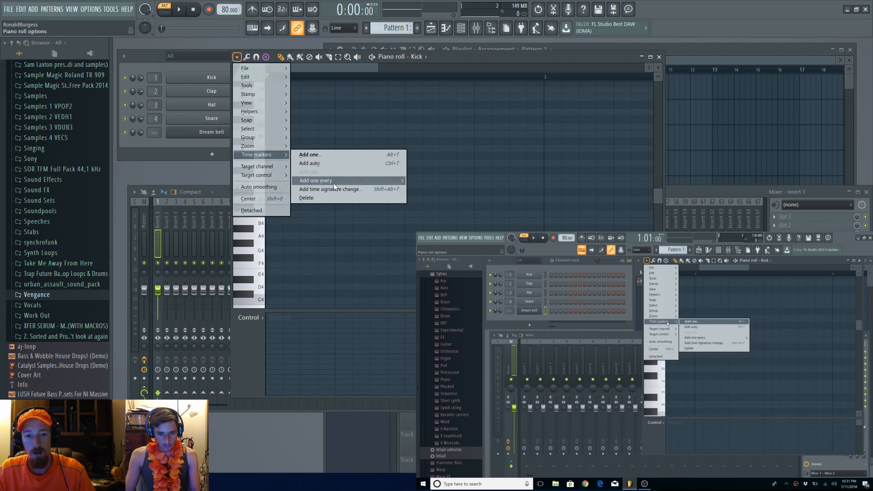
{"action": "left_click", "coordinate": [359, 190]}
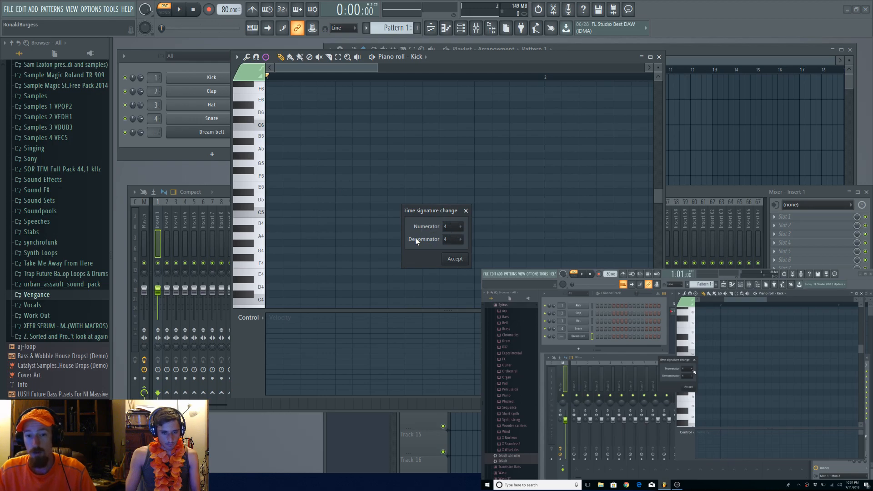
{"action": "left_click", "coordinate": [453, 227]}
{"action": "left_click", "coordinate": [449, 246]}
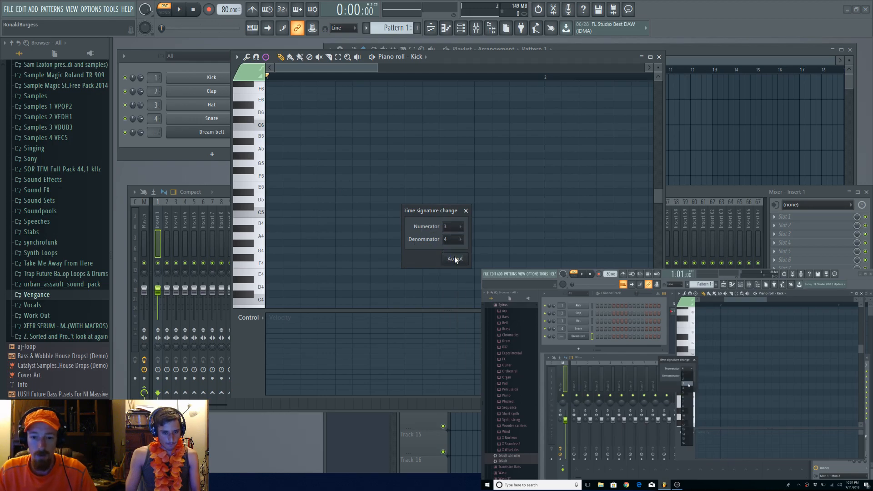
{"action": "left_click", "coordinate": [455, 258]}
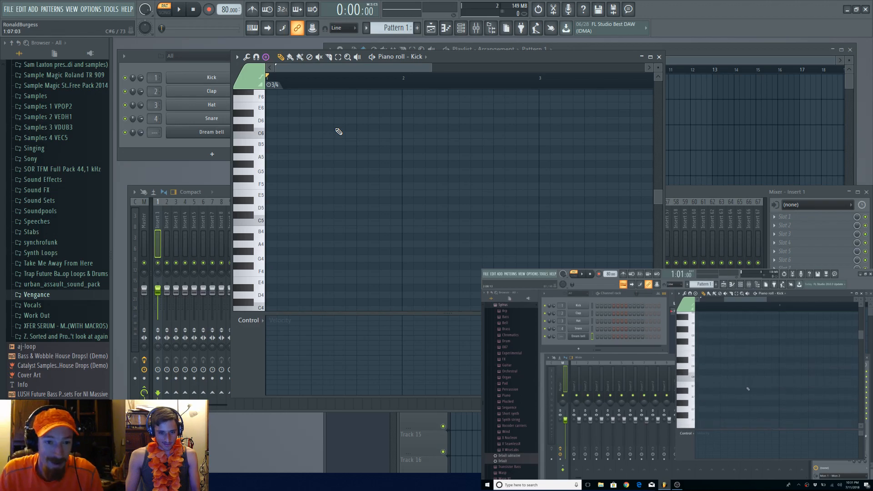
Step: Try a time selection around the second beat, clear it, and select the third beat of the first bar instead
{"action": "scroll", "coordinate": [291, 106], "scroll_direction": "down", "scroll_amount": 3}
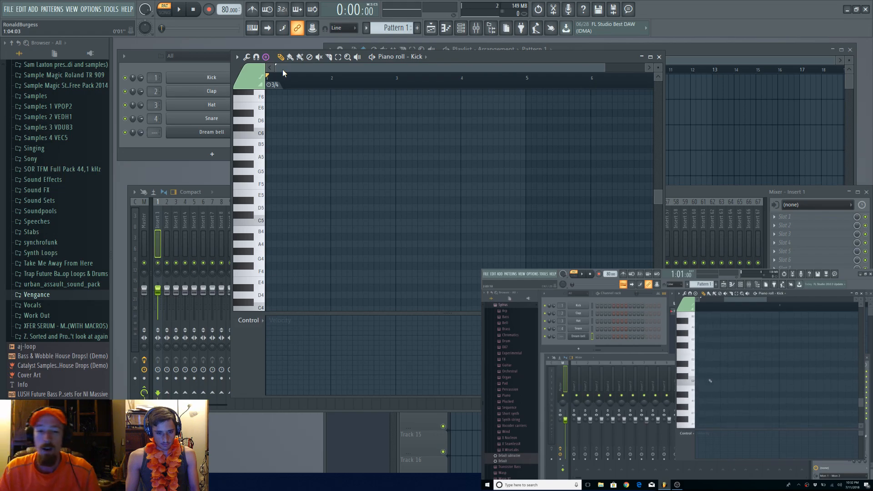
{"action": "scroll", "coordinate": [279, 203], "scroll_direction": "up", "scroll_amount": 4}
{"action": "mouse_move", "coordinate": [369, 211]}
{"action": "left_mouse_down"}
{"action": "mouse_move", "coordinate": [382, 213]}
{"action": "mouse_move", "coordinate": [392, 247]}
{"action": "left_mouse_up"}
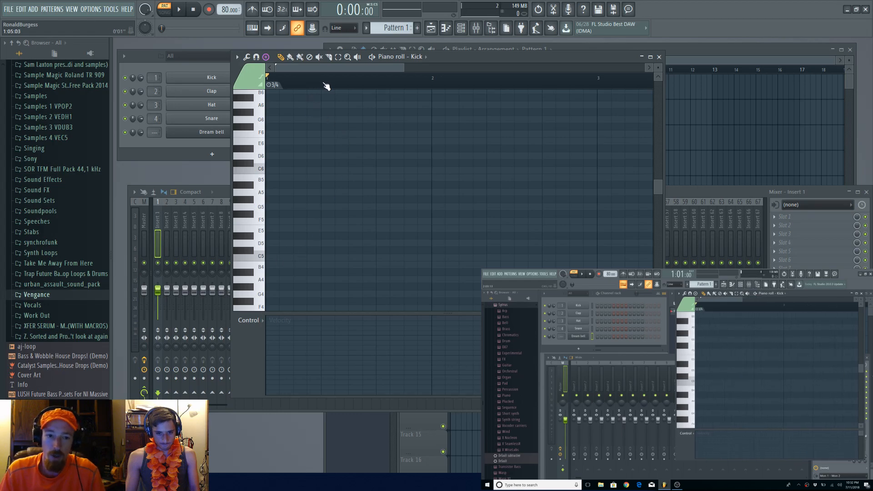
{"action": "left_click_drag", "start_coordinate": [316, 82], "coordinate": [345, 85]}
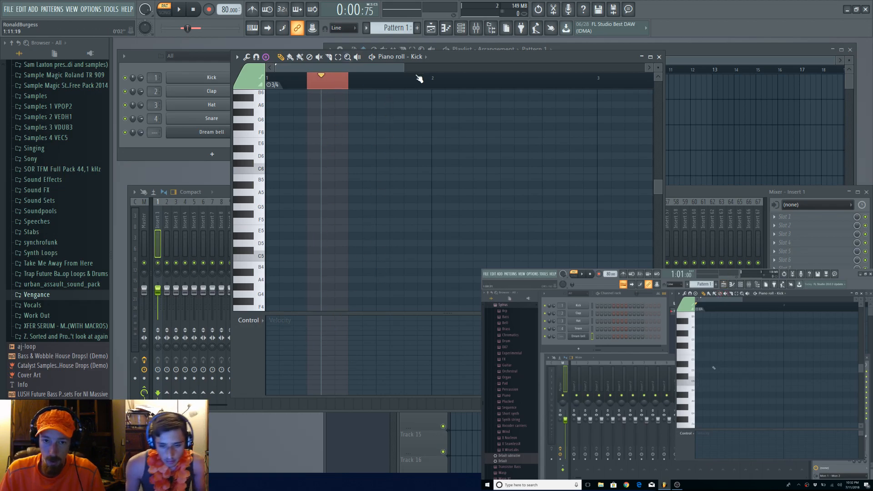
{"action": "left_click", "coordinate": [272, 82]}
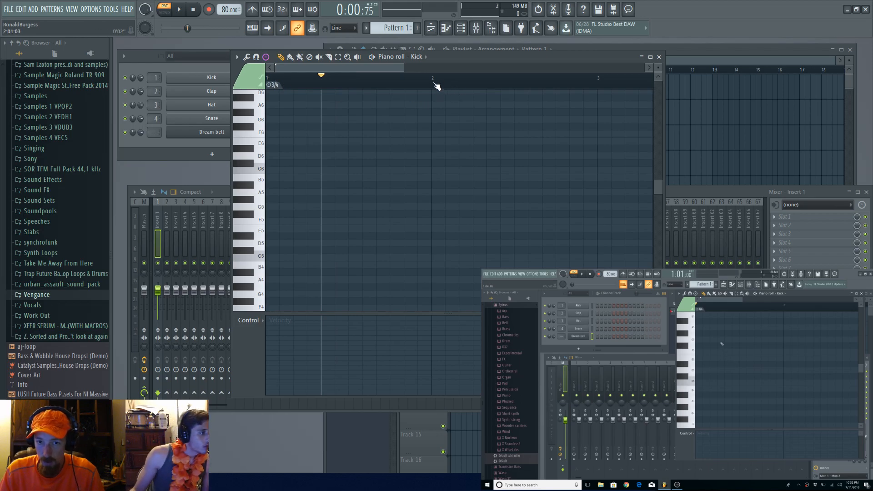
{"action": "mouse_move", "coordinate": [418, 84]}
{"action": "left_mouse_down"}
{"action": "mouse_move", "coordinate": [390, 93]}
{"action": "mouse_move", "coordinate": [395, 100]}
{"action": "left_mouse_up"}
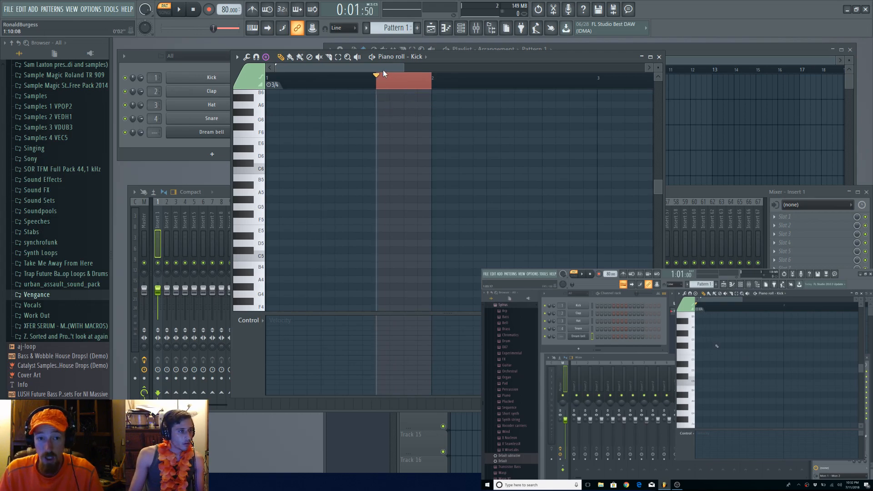
Step: Clear the third-beat time selection and return the playhead to the start of the pattern
{"action": "left_click", "coordinate": [349, 28]}
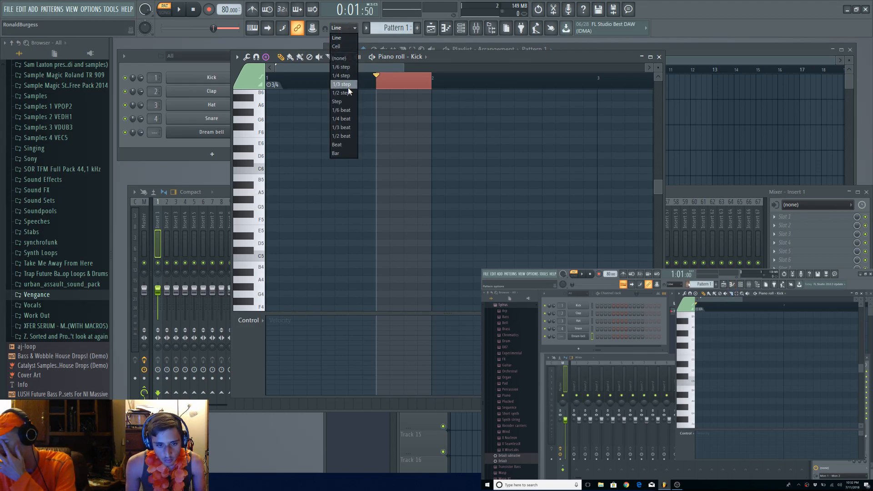
{"action": "left_click", "coordinate": [384, 68]}
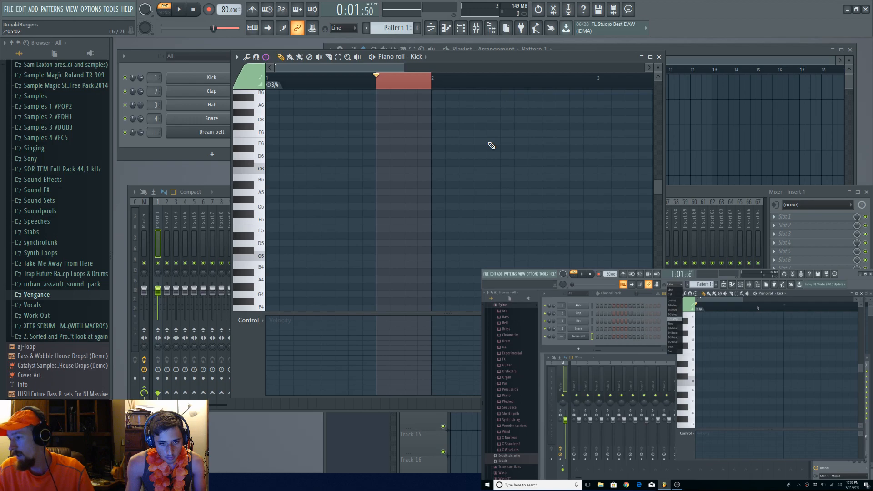
{"action": "right_click", "coordinate": [390, 81]}
{"action": "left_click_drag", "start_coordinate": [374, 78], "coordinate": [257, 79]}
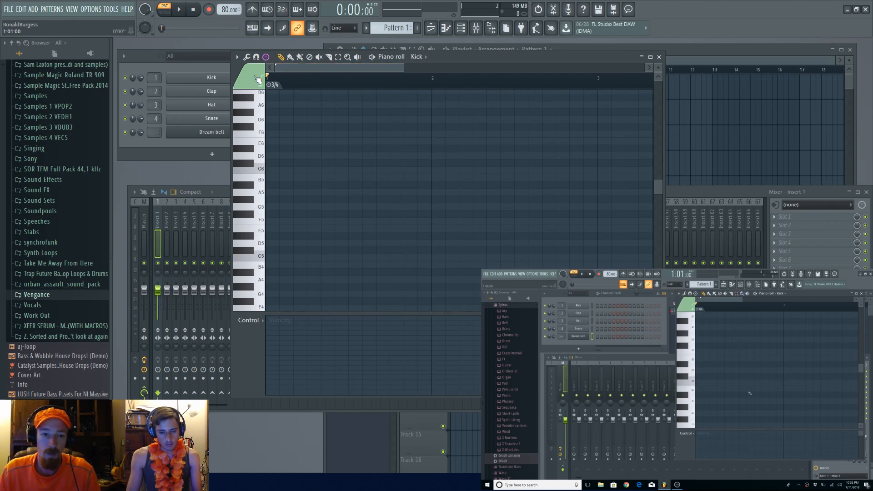
Step: Place a C5 note at the start of the Kick's piano roll and delete it
{"action": "scroll", "coordinate": [327, 113], "scroll_direction": "up", "scroll_amount": 2}
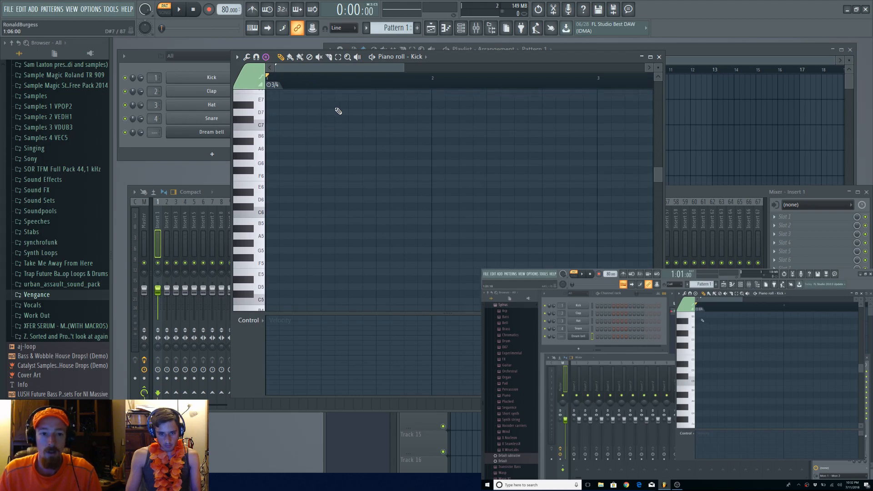
{"action": "scroll", "coordinate": [276, 254], "scroll_direction": "down", "scroll_amount": 2}
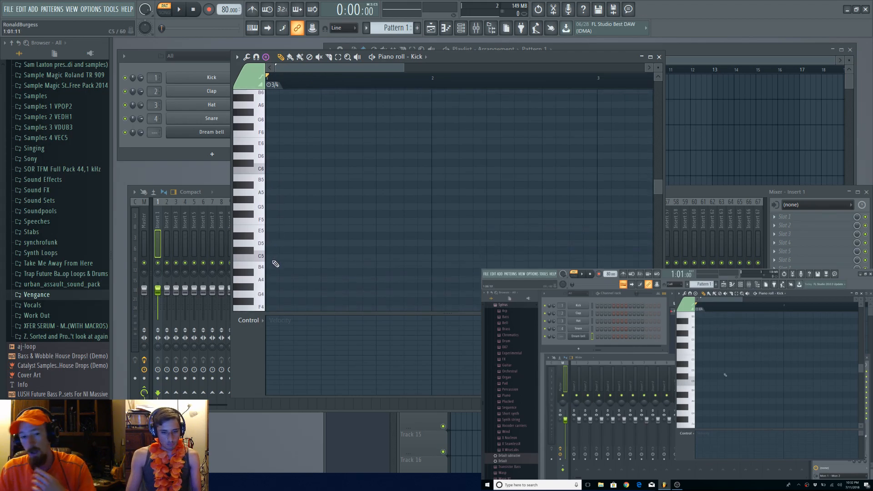
{"action": "left_click", "coordinate": [275, 258]}
{"action": "right_click", "coordinate": [280, 258]}
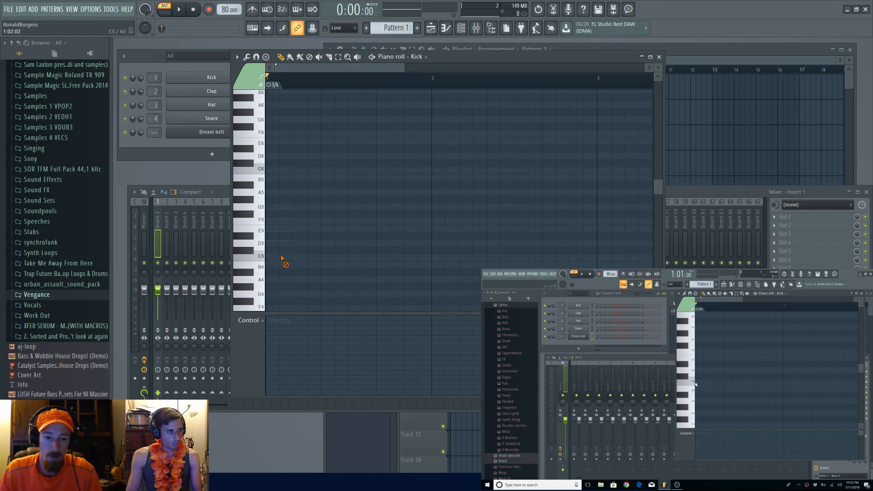
Step: Set the piano roll's stamp to (none) and check it with a trial note that is deleted again
{"action": "left_click", "coordinate": [237, 57]}
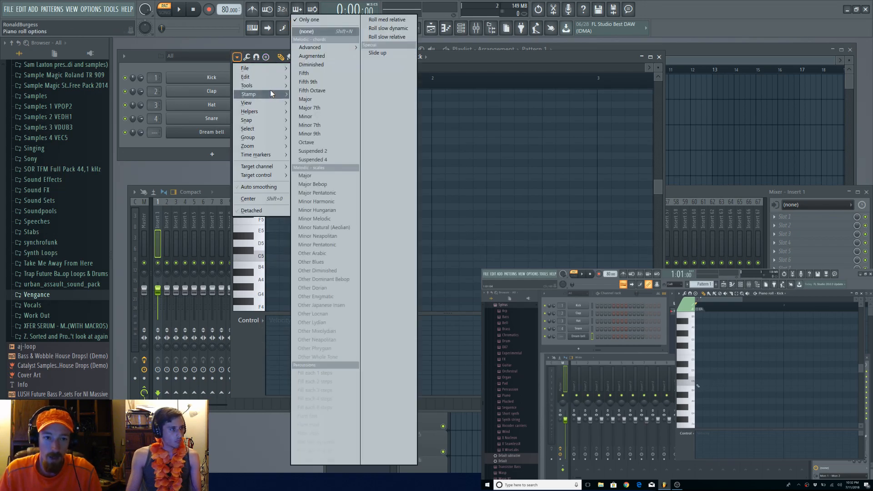
{"action": "mouse_move", "coordinate": [266, 104]}
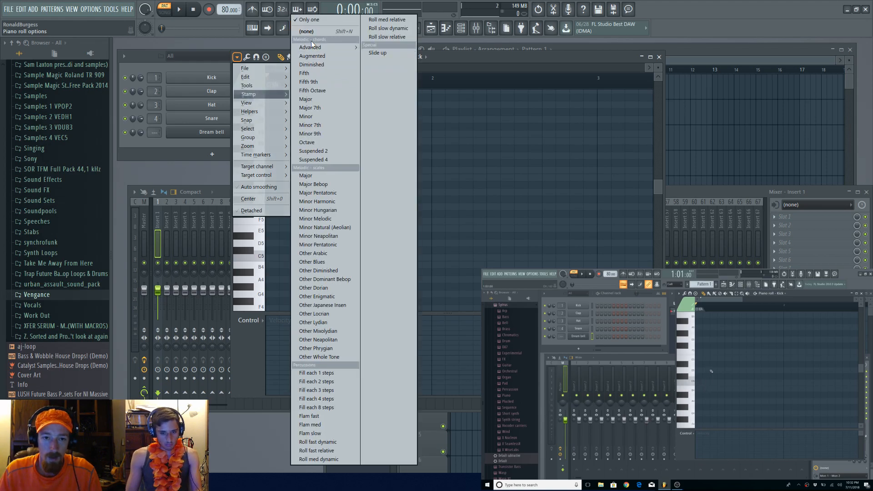
{"action": "left_click", "coordinate": [321, 30]}
{"action": "left_click", "coordinate": [278, 149]}
{"action": "right_click", "coordinate": [278, 150]}
Step: Open the piano roll of the Dream bell channel
{"action": "left_click", "coordinate": [224, 142]}
{"action": "right_click", "coordinate": [224, 133]}
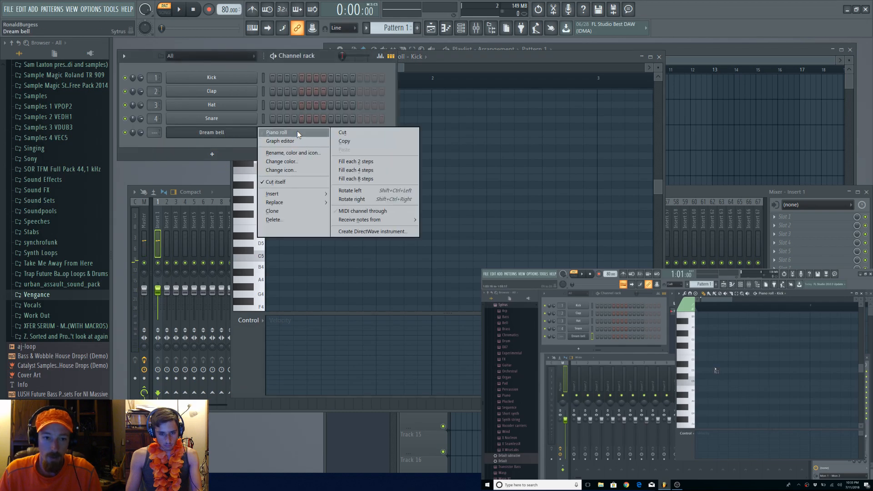
{"action": "left_click", "coordinate": [273, 132]}
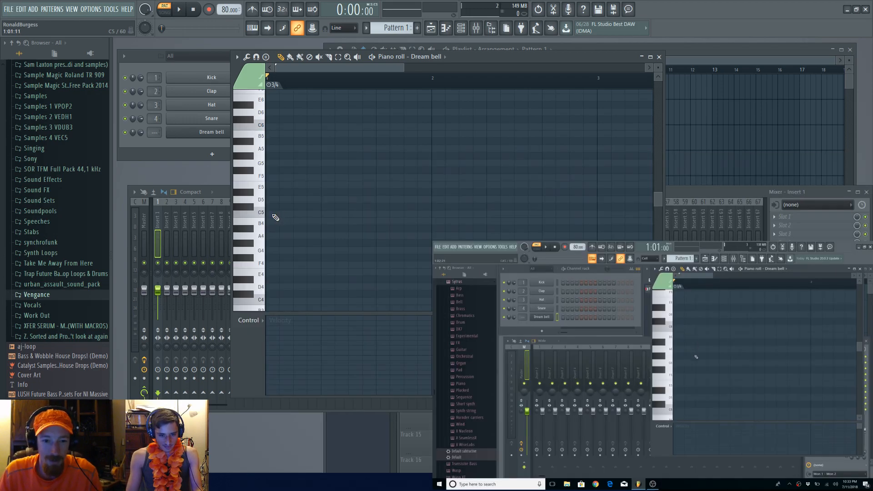
Step: Place a C5 note on the first beat of bar 1, and E5 and G5 together on the second and third beats
{"action": "left_click", "coordinate": [275, 214]}
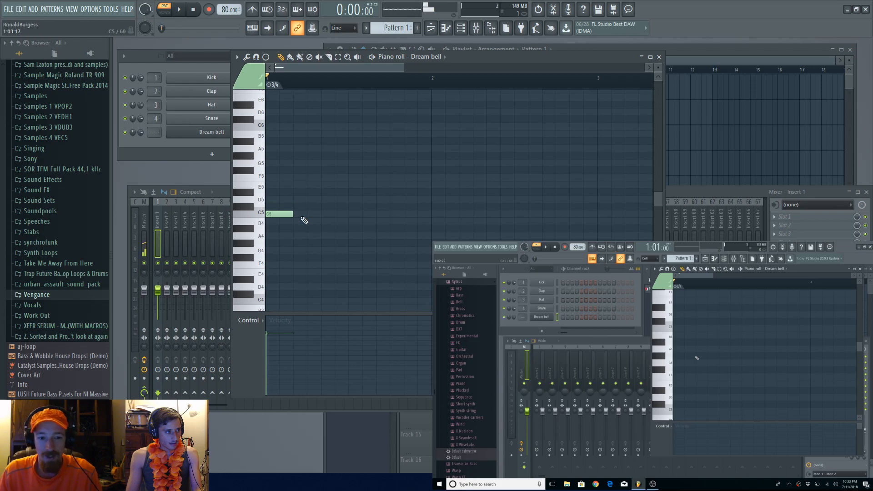
{"action": "key", "text": "ctrl+a"}
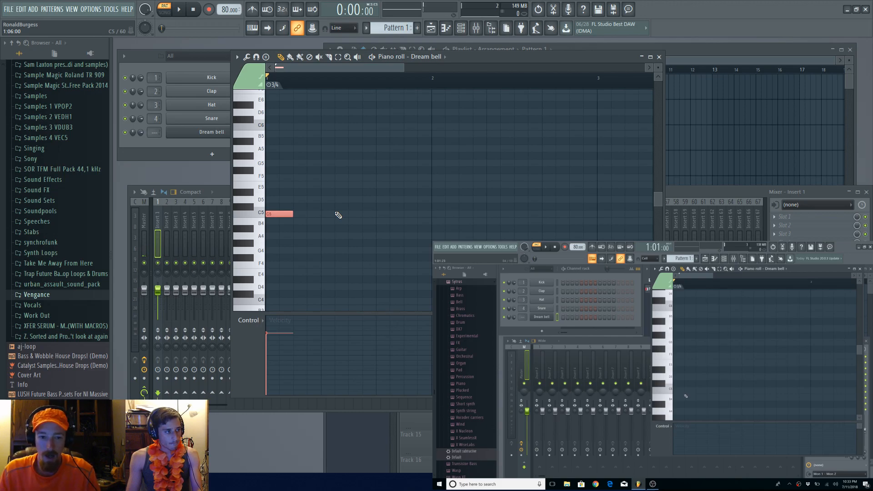
{"action": "left_click", "coordinate": [325, 185]}
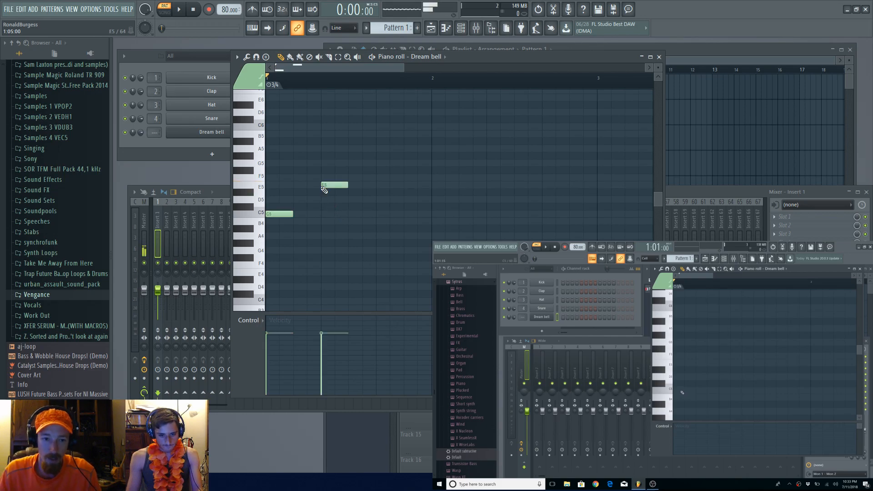
{"action": "left_click", "coordinate": [325, 164]}
{"action": "left_click", "coordinate": [380, 186]}
{"action": "left_click", "coordinate": [380, 163]}
Step: Play back the Dream bell's three-beat pattern and stop it
{"action": "key", "text": "space"}
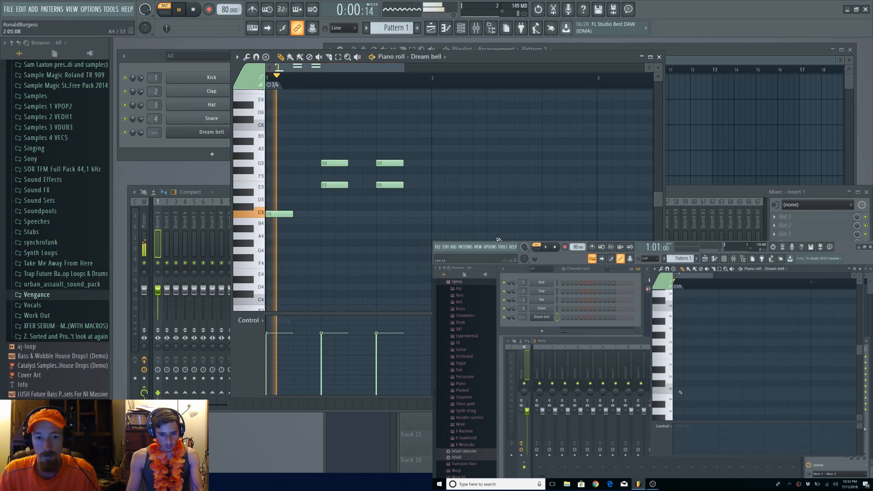
{"action": "key", "text": "space"}
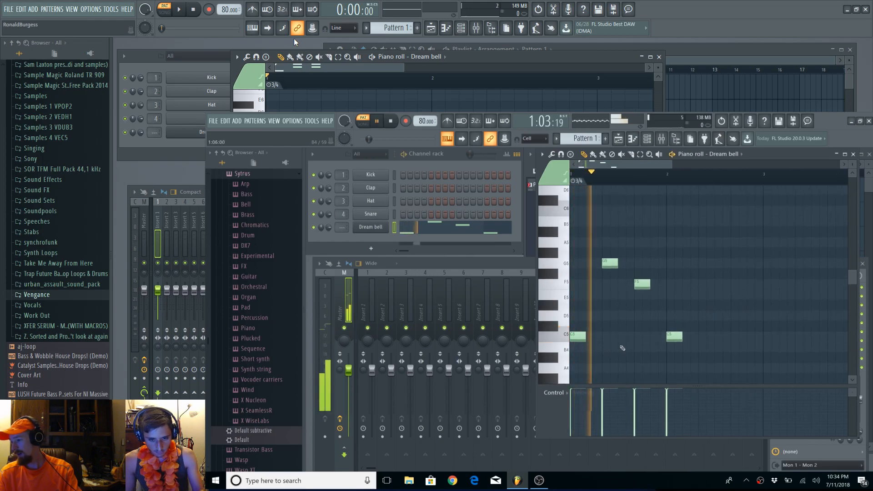
{"action": "key", "text": "space"}
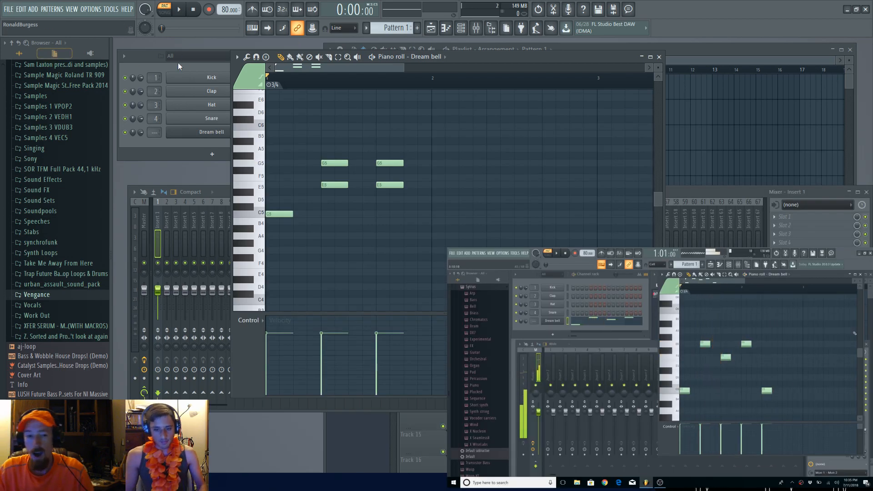
Step: Duplicate all of the Dream bell notes from bar 1 into bar 2
{"action": "key", "text": "ctrl+a"}
{"action": "key", "text": "ctrl+b"}
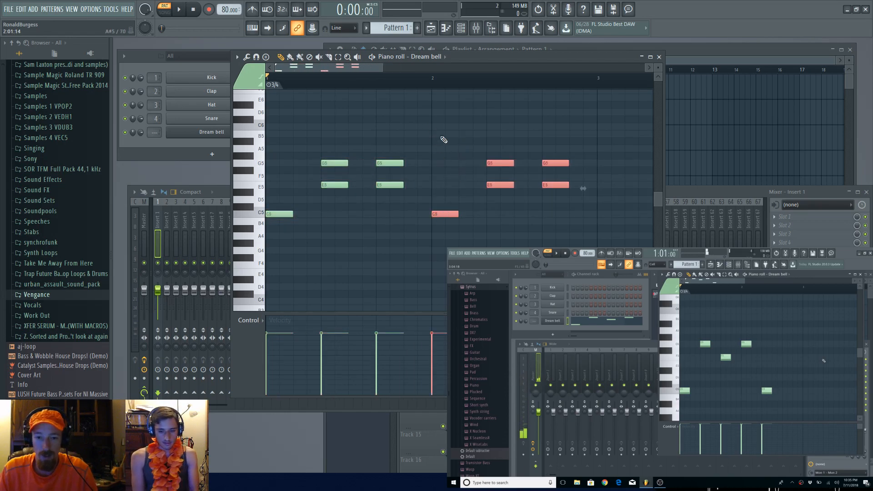
Step: Delete the duplicated notes from bar 2 and copy the selected bar 1 notes into bar 2 again
{"action": "key", "text": "Delete"}
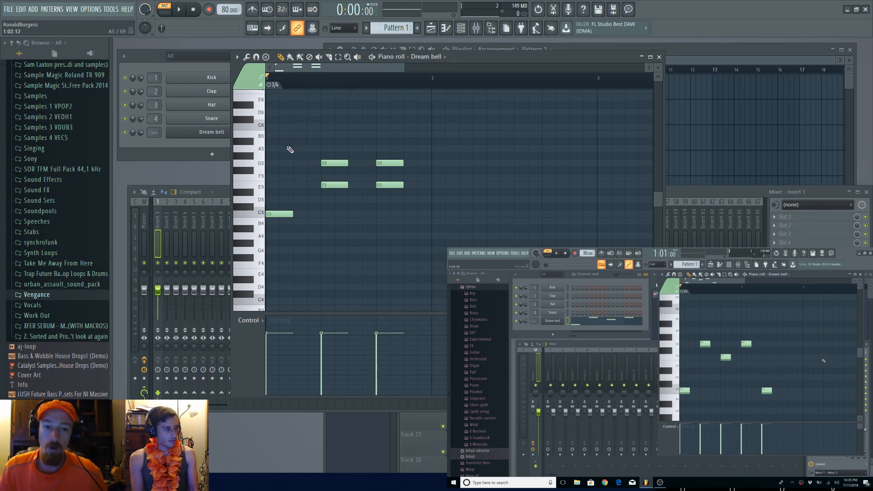
{"action": "left_click_drag", "start_coordinate": [280, 124], "coordinate": [490, 289]}
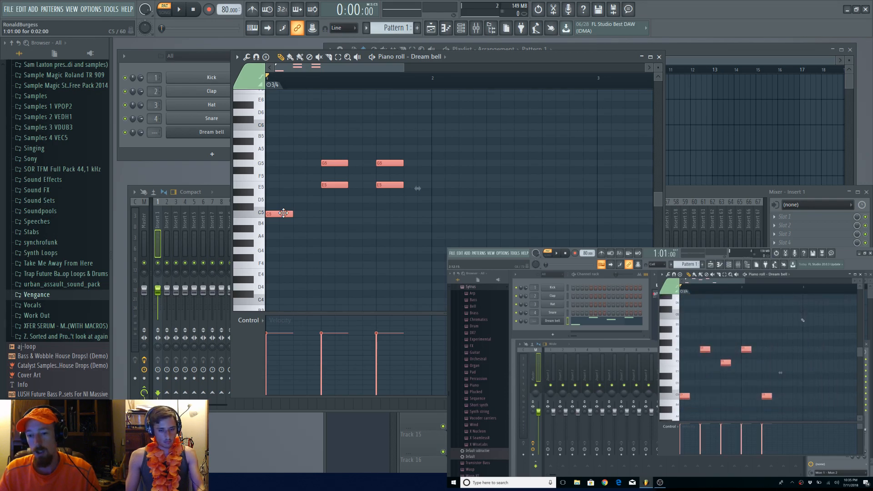
{"action": "left_click_drag", "start_coordinate": [282, 213], "coordinate": [449, 211]}
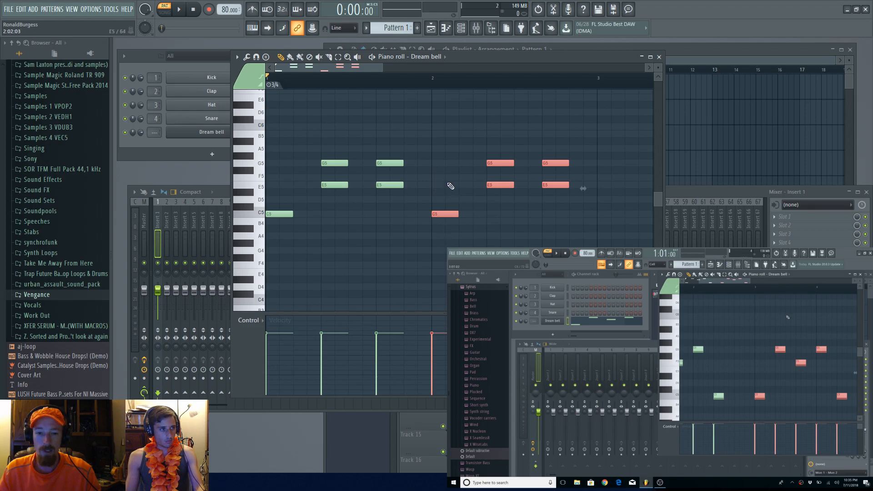
Step: Remove the five copied notes from bar 2 one after another
{"action": "right_click", "coordinate": [444, 214]}
{"action": "right_click", "coordinate": [500, 185]}
{"action": "right_click", "coordinate": [500, 163]}
{"action": "right_click", "coordinate": [555, 164]}
{"action": "right_click", "coordinate": [556, 185]}
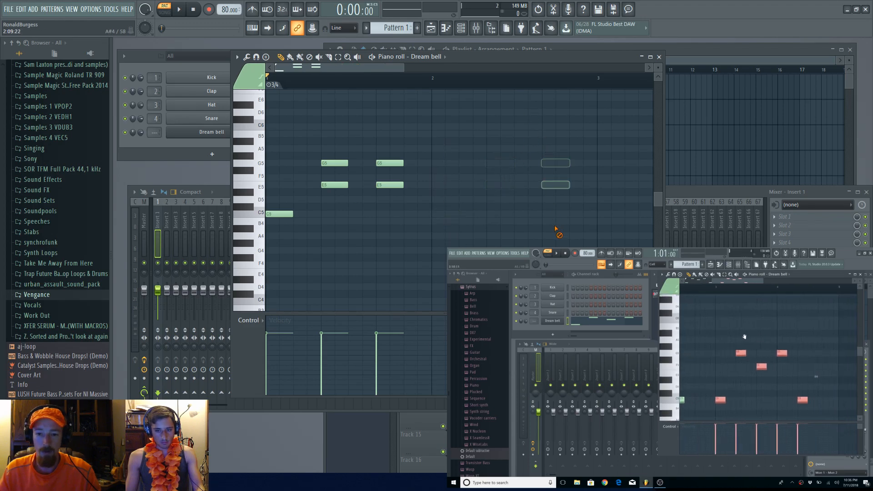
Step: Try duplicating the selected bar 1 notes directly behind themselves, and delete the duplicates
{"action": "scroll", "coordinate": [490, 146], "scroll_direction": "down", "scroll_amount": 1}
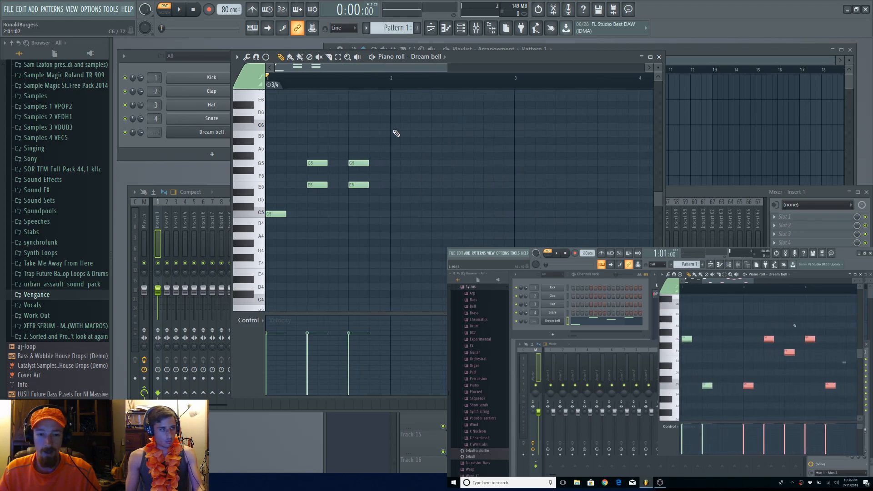
{"action": "left_click_drag", "start_coordinate": [385, 130], "coordinate": [265, 240]}
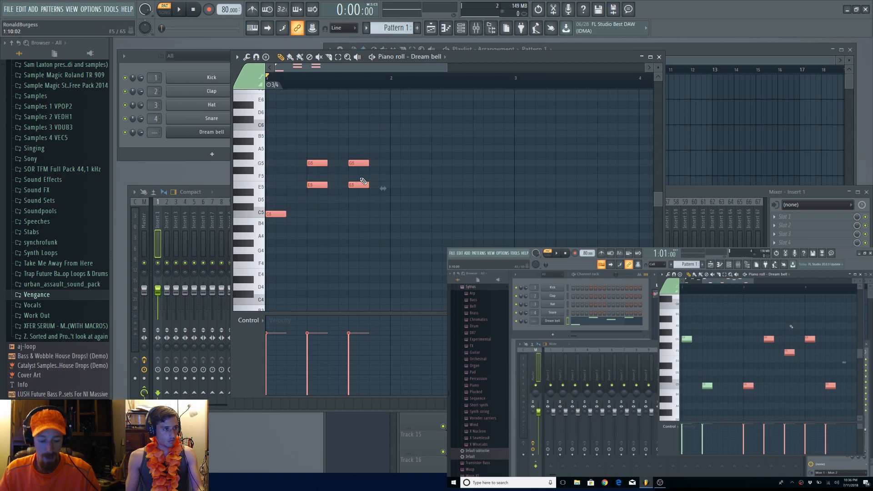
{"action": "key", "text": "ctrl+b"}
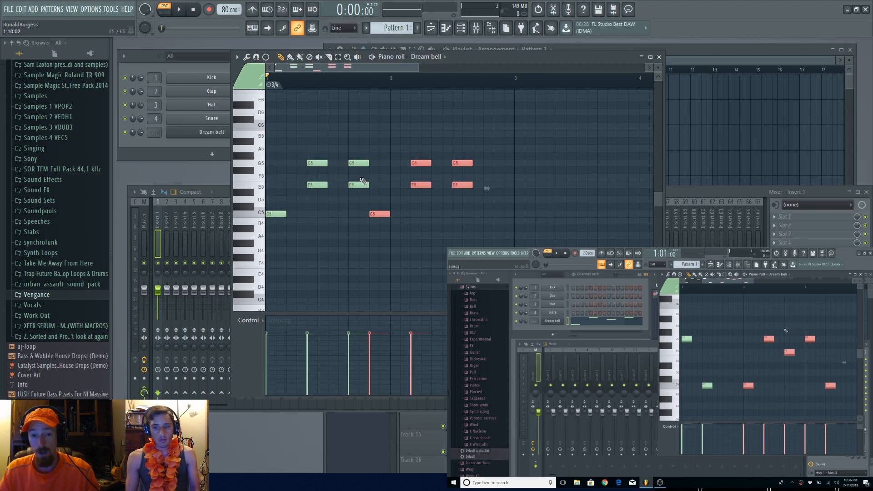
{"action": "left_click", "coordinate": [381, 213]}
{"action": "left_click_drag", "start_coordinate": [366, 145], "coordinate": [502, 246]}
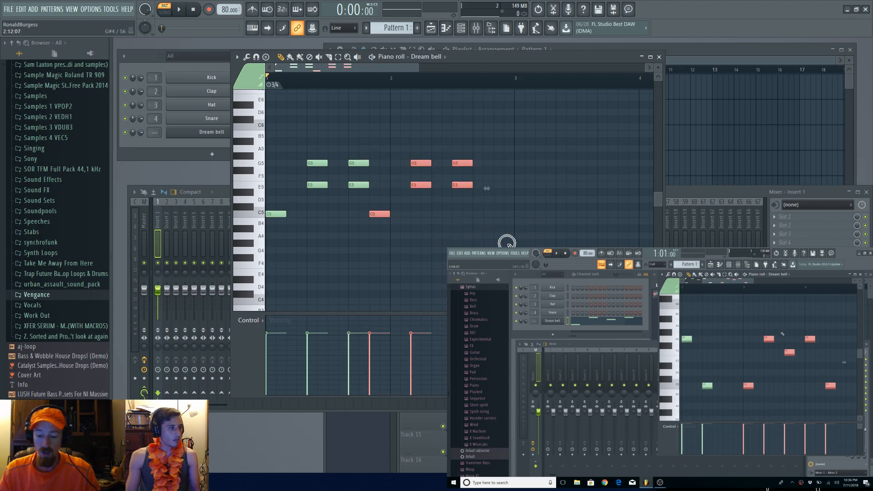
{"action": "key", "text": "Delete"}
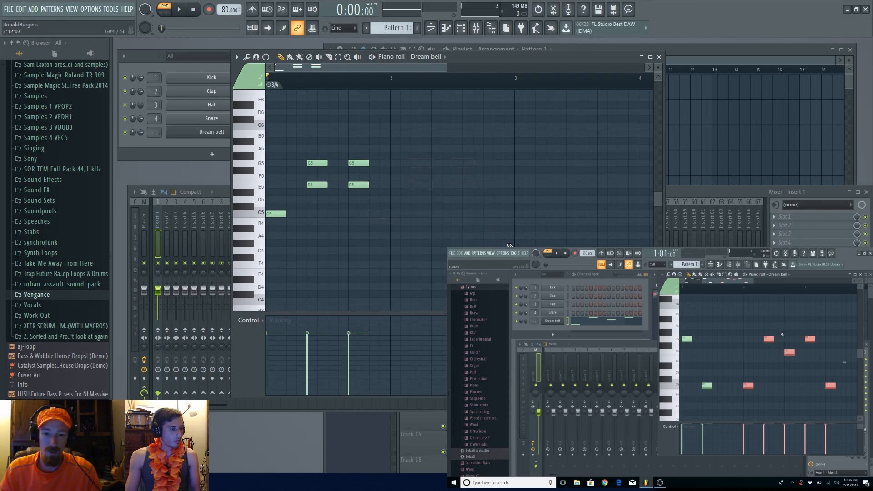
{"action": "left_click_drag", "start_coordinate": [384, 153], "coordinate": [392, 187], "text": "ctrl"}
{"action": "left_click", "coordinate": [393, 186]}
{"action": "right_click", "coordinate": [394, 185]}
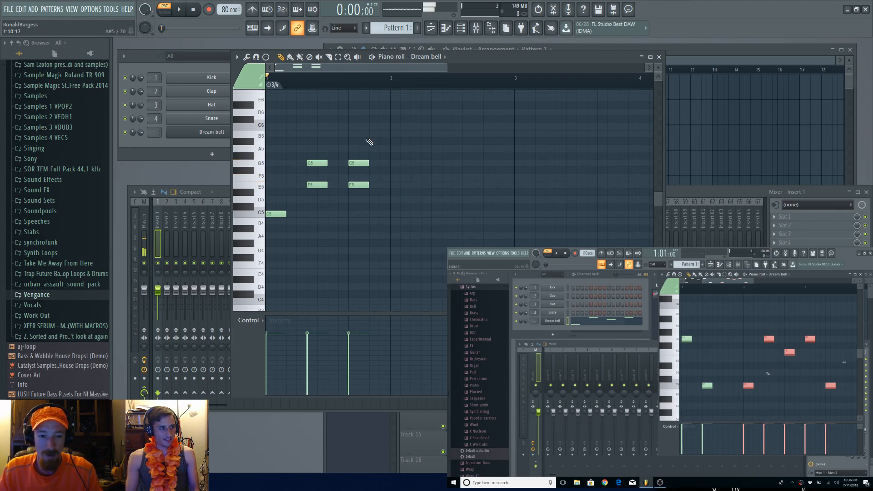
Step: Try placing a copy of the selected bar 1 notes at the start of bar 2, and erase the copied notes
{"action": "left_click_drag", "start_coordinate": [258, 154], "coordinate": [257, 320], "text": "ctrl"}
{"action": "left_click_drag", "start_coordinate": [274, 200], "coordinate": [395, 200], "text": "shift"}
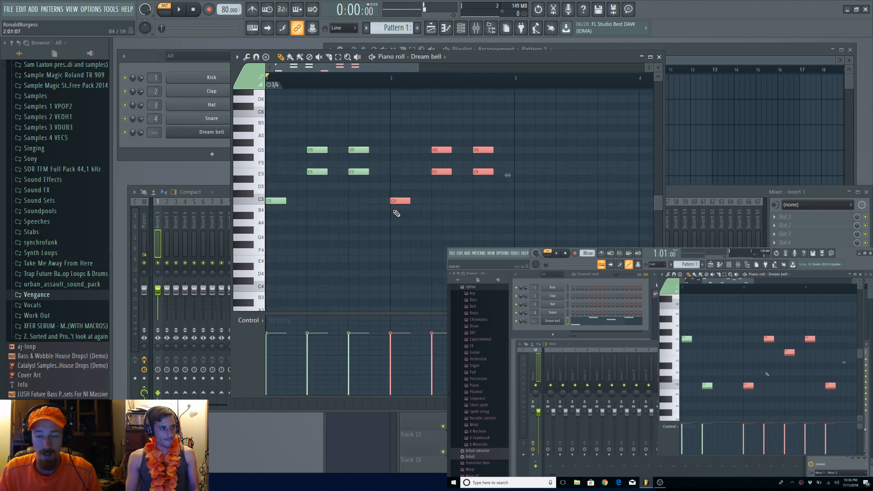
{"action": "right_click", "coordinate": [398, 200]}
{"action": "right_click", "coordinate": [441, 149]}
{"action": "right_click", "coordinate": [478, 149]}
{"action": "right_click", "coordinate": [480, 172]}
{"action": "right_click", "coordinate": [442, 172]}
Step: Select bar 1 as a time range, duplicate it into bar 2 and clear the selection
{"action": "left_click_drag", "start_coordinate": [391, 85], "coordinate": [268, 87], "text": "ctrl"}
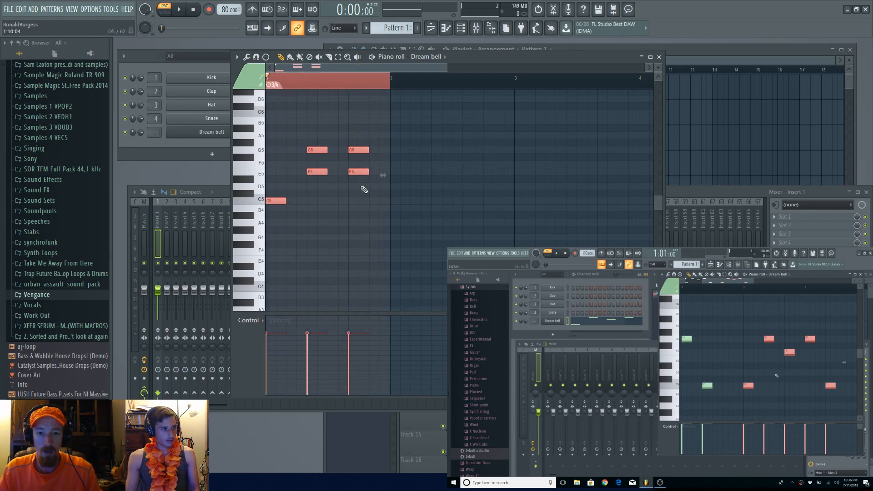
{"action": "key", "text": "ctrl+b"}
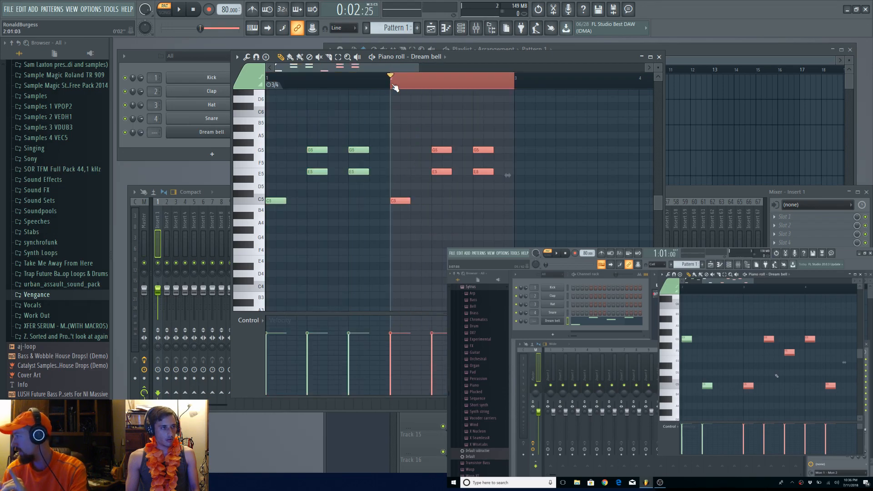
{"action": "left_click_drag", "start_coordinate": [392, 87], "coordinate": [267, 85]}
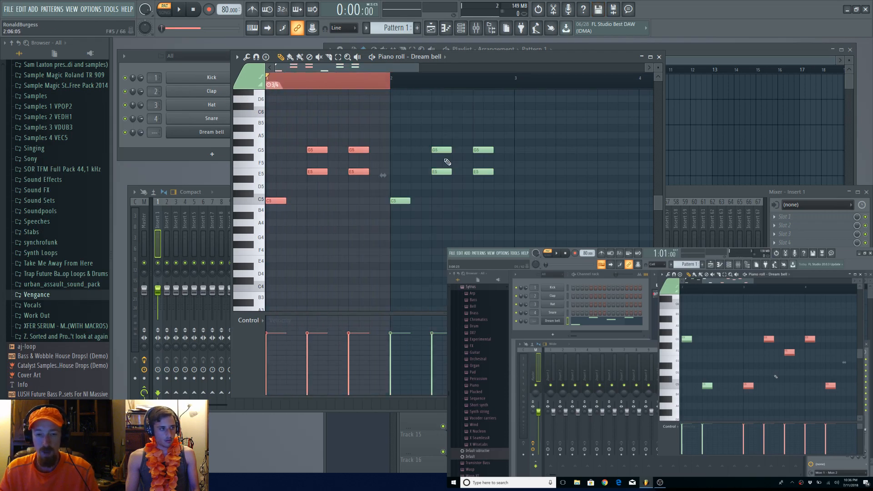
{"action": "left_click", "coordinate": [448, 162], "text": "ctrl"}
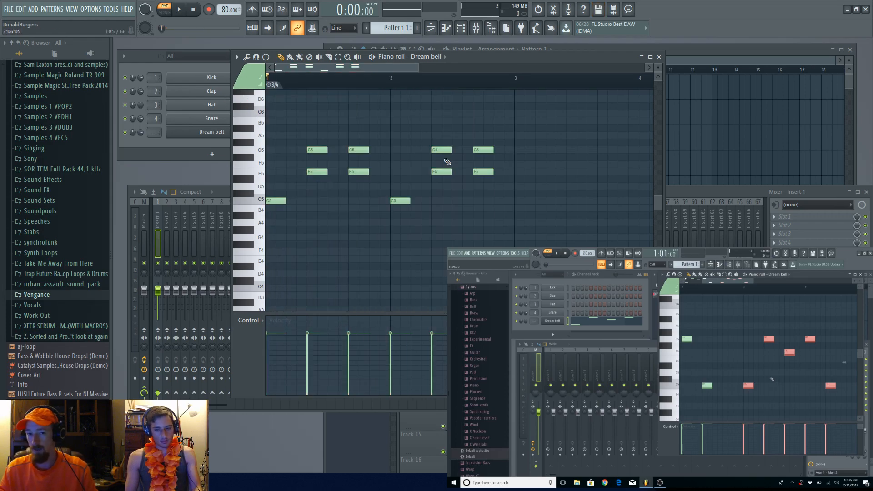
Step: Lower bar 2's first note to G4, keeping its chords on E5 and G5, and play the two-bar pattern
{"action": "left_click_drag", "start_coordinate": [397, 139], "coordinate": [509, 226]}
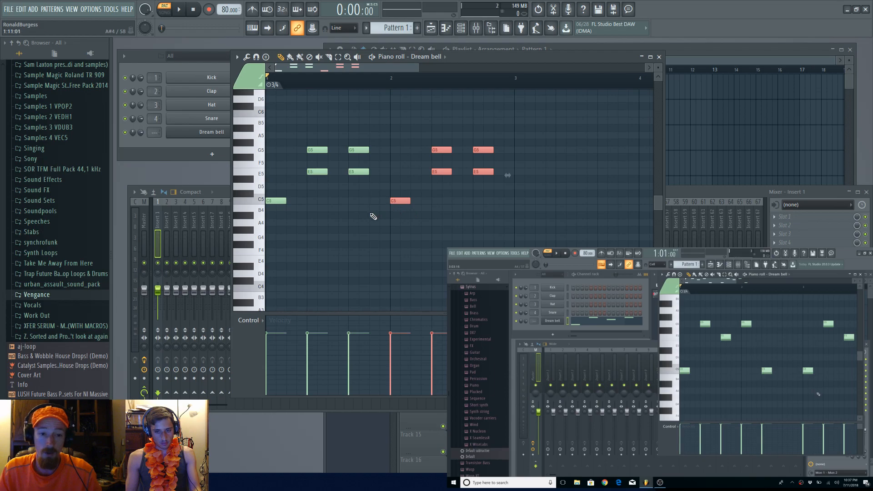
{"action": "left_click_drag", "start_coordinate": [399, 202], "coordinate": [399, 240]}
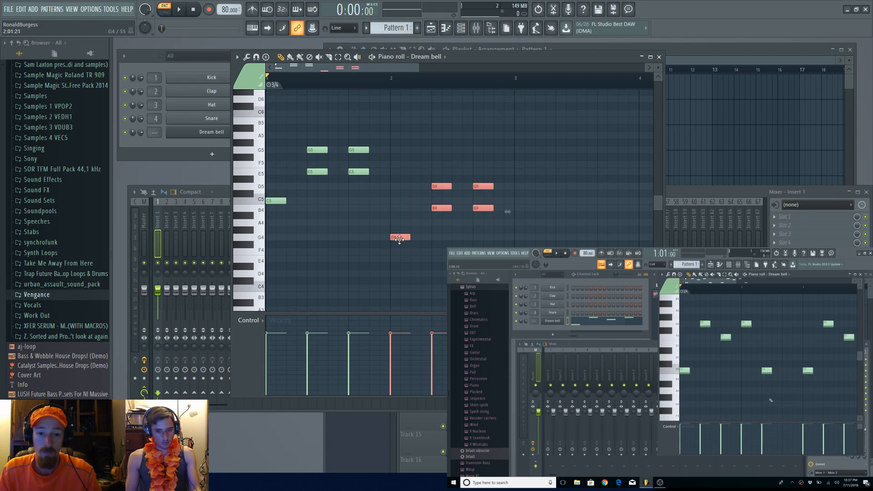
{"action": "left_click_drag", "start_coordinate": [415, 173], "coordinate": [525, 230]}
{"action": "left_click_drag", "start_coordinate": [483, 204], "coordinate": [483, 162]}
{"action": "left_click", "coordinate": [284, 200]}
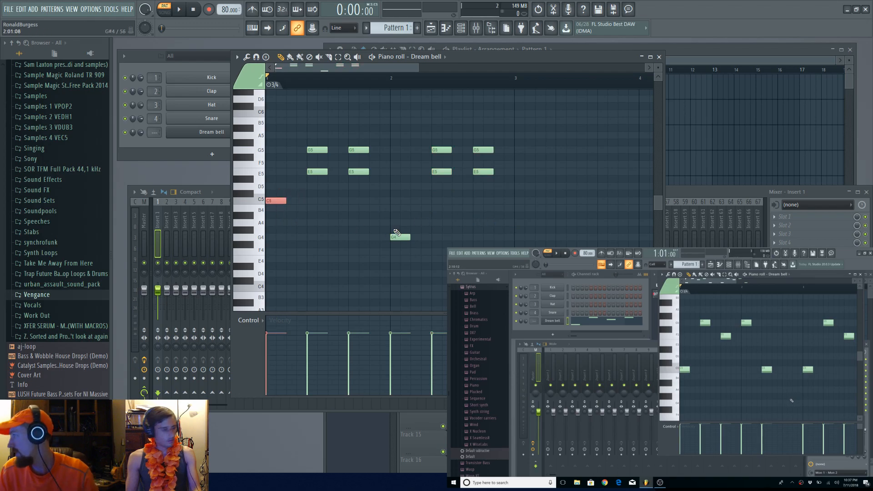
{"action": "key", "text": "space"}
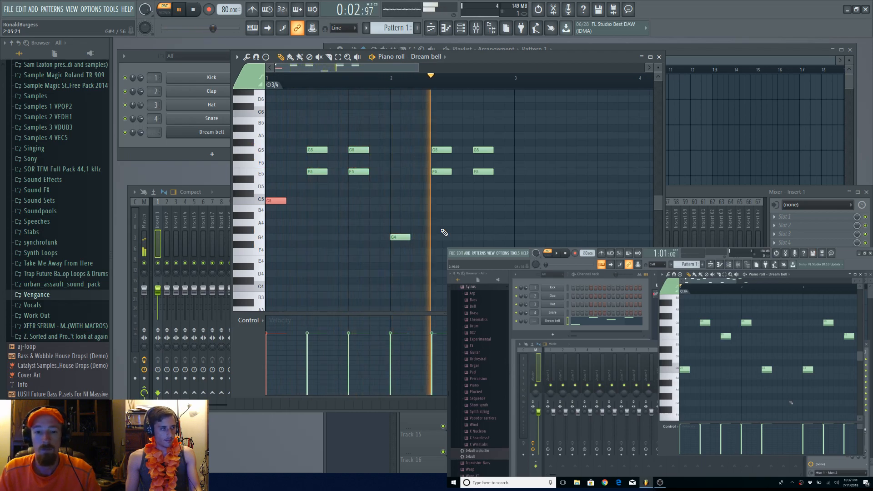
{"action": "key", "text": "space"}
Step: Try copying all notes of bars 1 and 2 into bars 3 and 4, and delete the copies
{"action": "left_click_drag", "start_coordinate": [510, 136], "coordinate": [273, 264]}
{"action": "scroll", "coordinate": [487, 214], "scroll_direction": "down", "scroll_amount": 2}
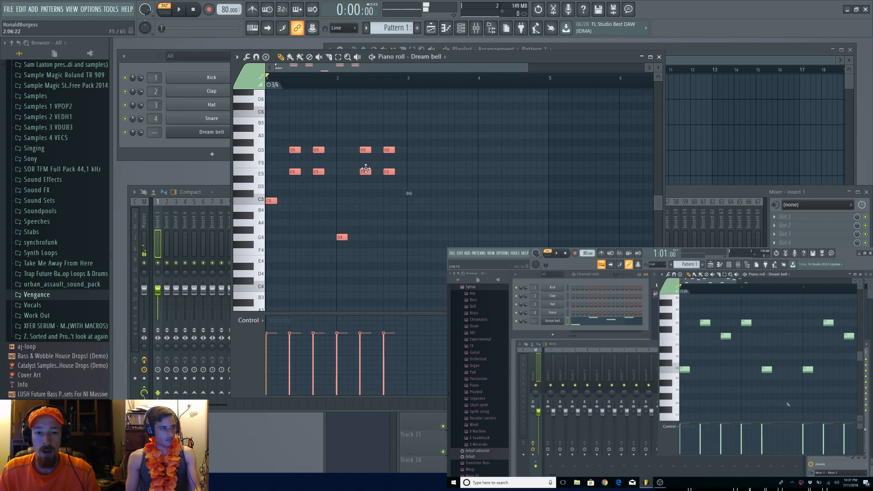
{"action": "left_click", "coordinate": [249, 224]}
{"action": "left_click_drag", "start_coordinate": [271, 200], "coordinate": [411, 200]}
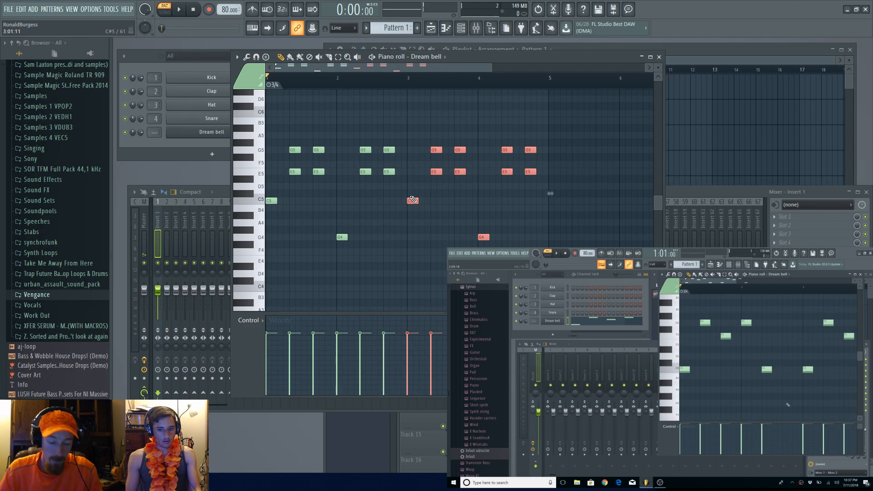
{"action": "key", "text": "Delete"}
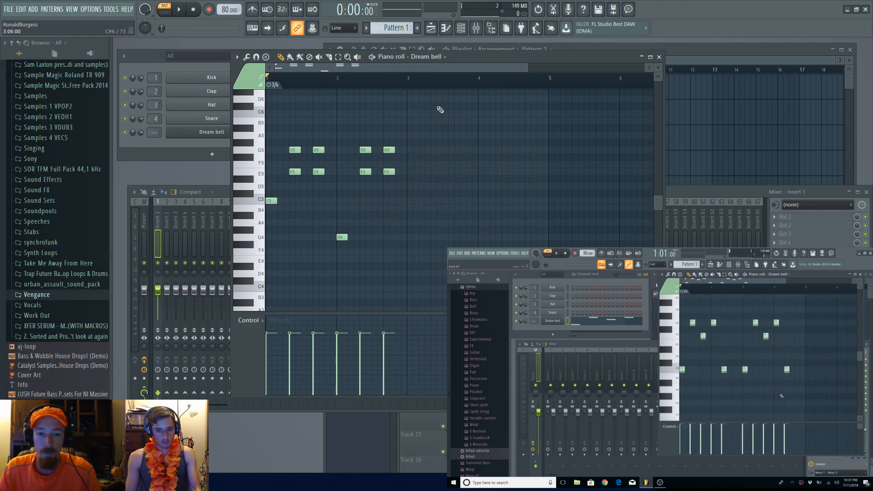
Step: Select bars 1 and 2 as a time range, duplicate them into bars 3 and 4 and clear the selection
{"action": "left_click_drag", "start_coordinate": [409, 86], "coordinate": [236, 98]}
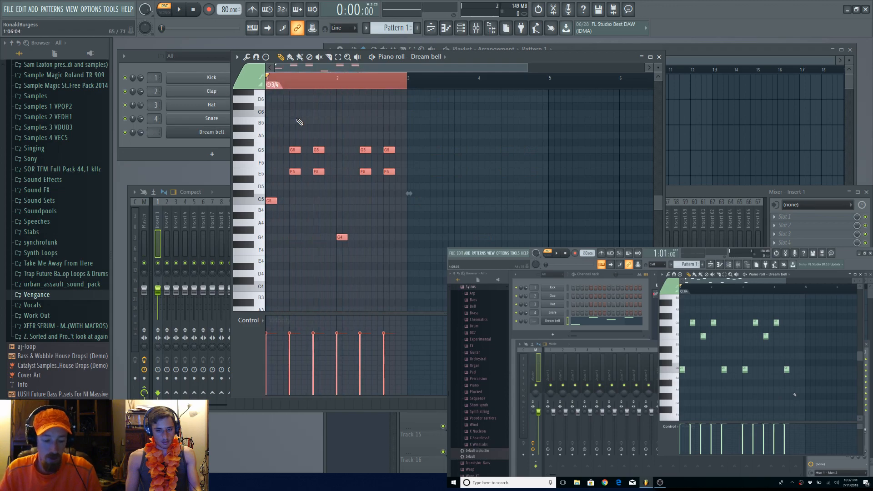
{"action": "key", "text": "ctrl+b"}
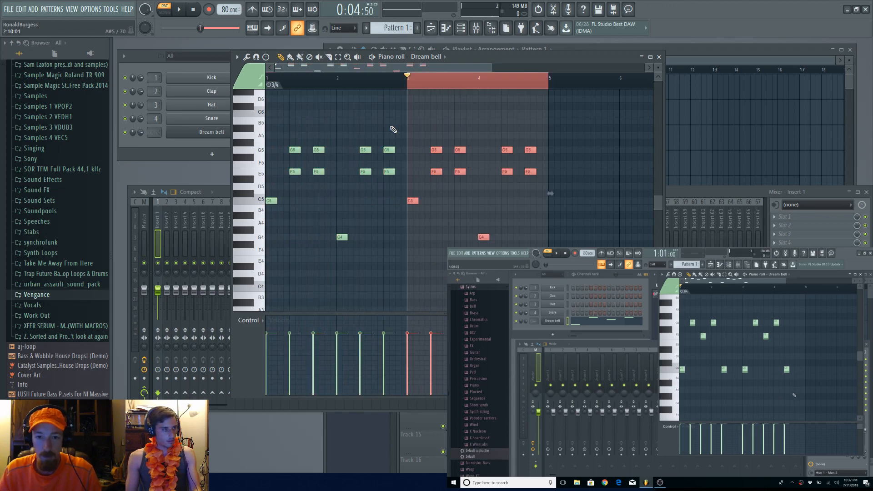
{"action": "key", "text": "ctrl+f"}
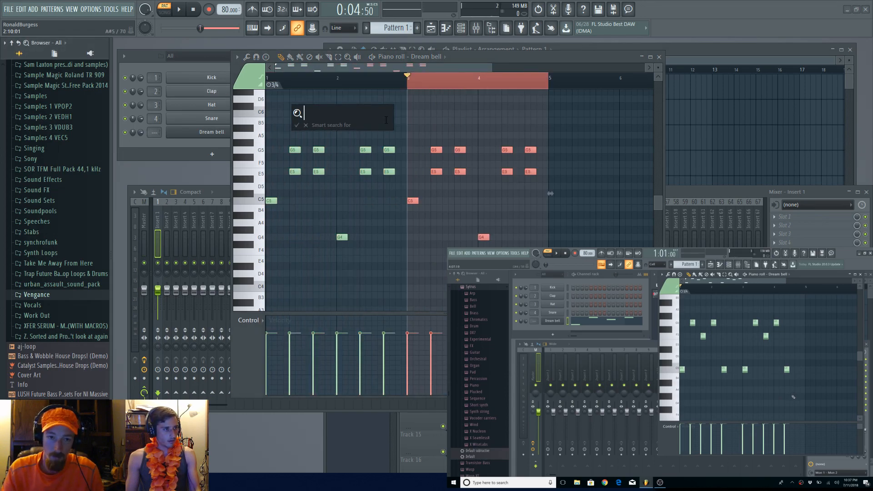
{"action": "key", "text": "Escape"}
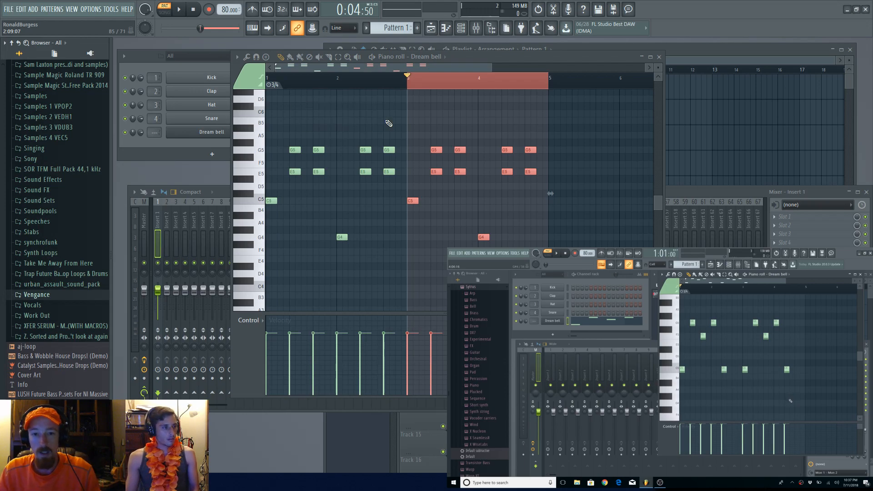
{"action": "key", "text": "ctrl+d"}
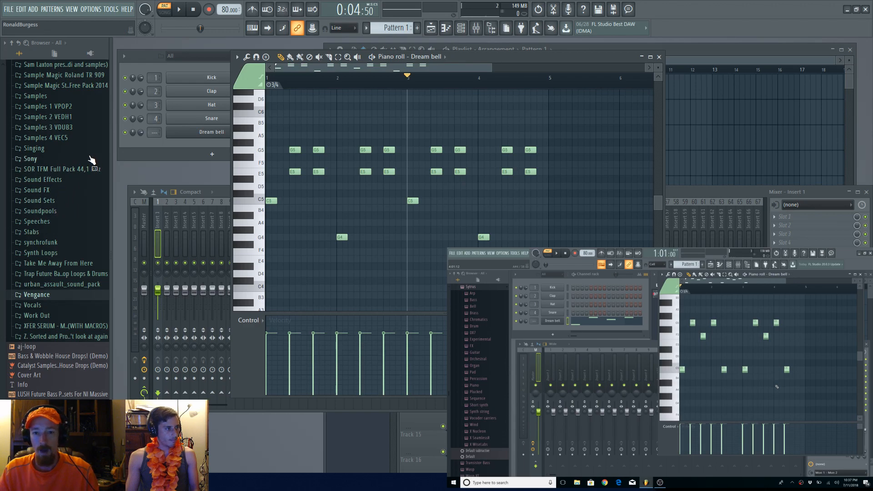
Step: Change both bar 4 chords by moving their E5 notes to B4 and their G5 notes to F5
{"action": "left_click_drag", "start_coordinate": [488, 56], "coordinate": [516, 54]}
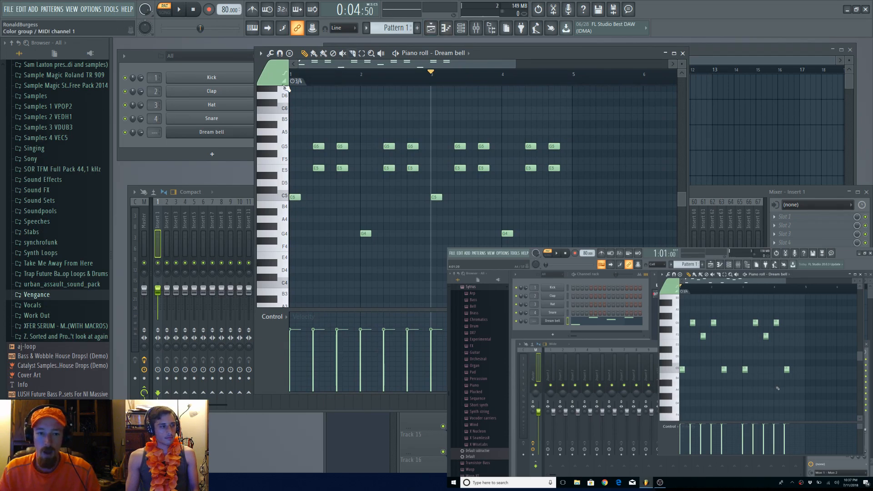
{"action": "left_click_drag", "start_coordinate": [313, 77], "coordinate": [156, 61]}
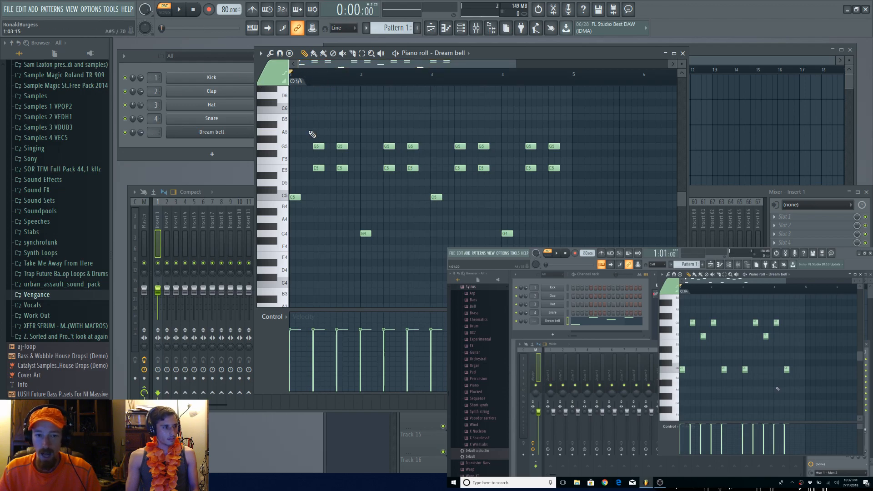
{"action": "scroll", "coordinate": [462, 154], "scroll_direction": "up", "scroll_amount": 3}
{"action": "scroll", "coordinate": [468, 160], "scroll_direction": "up", "scroll_amount": 1}
{"action": "scroll", "coordinate": [474, 164], "scroll_direction": "down", "scroll_amount": 3}
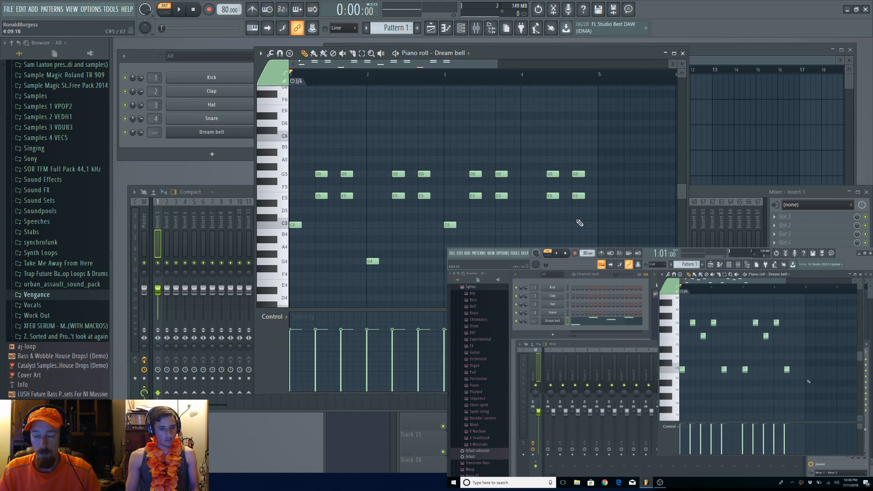
{"action": "left_click_drag", "start_coordinate": [544, 196], "coordinate": [576, 233]}
{"action": "mouse_move", "coordinate": [534, 164]}
{"action": "left_mouse_down"}
{"action": "mouse_move", "coordinate": [552, 184]}
{"action": "mouse_move", "coordinate": [588, 179]}
{"action": "mouse_move", "coordinate": [577, 189]}
{"action": "mouse_move", "coordinate": [608, 246]}
{"action": "left_mouse_up"}
Step: Play the Dream bell pattern from the start of bar 3 and stop it
{"action": "left_click", "coordinate": [445, 76]}
{"action": "key", "text": "space"}
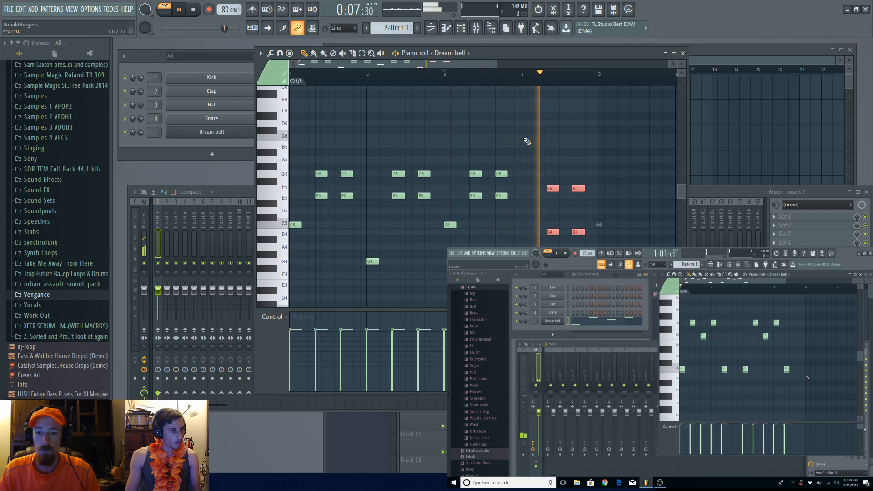
{"action": "key", "text": "space"}
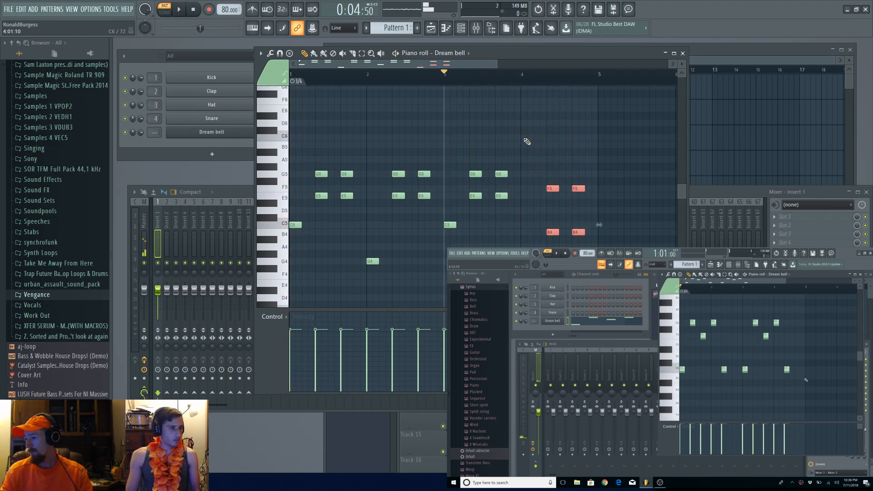
Step: Highlight bar 4's G4 note, its B4 notes and its F5 notes in turn to examine the chord
{"action": "left_click", "coordinate": [527, 261]}
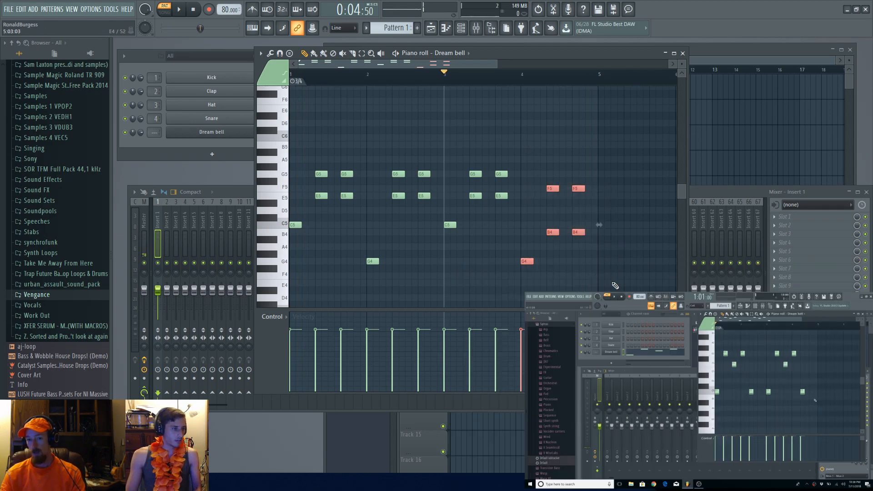
{"action": "left_click_drag", "start_coordinate": [470, 186], "coordinate": [578, 236]}
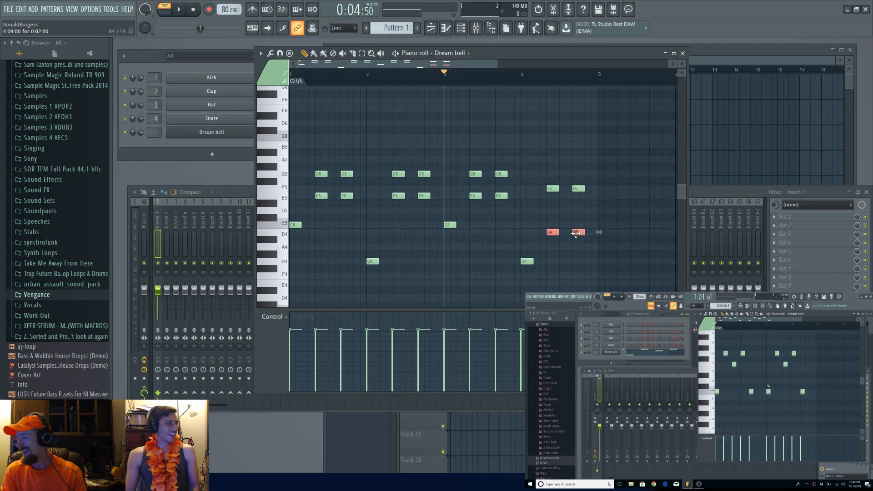
{"action": "left_click_drag", "start_coordinate": [538, 214], "coordinate": [624, 265]}
{"action": "left_click_drag", "start_coordinate": [546, 180], "coordinate": [592, 196]}
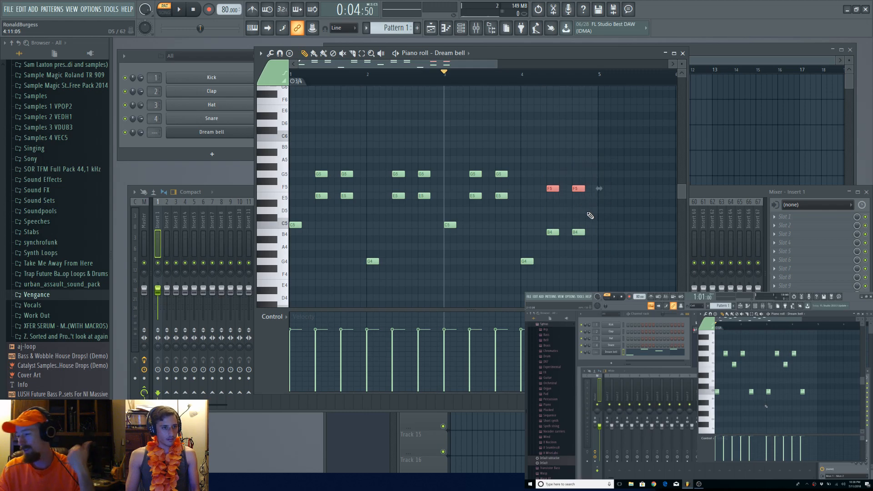
Step: Highlight the G4 bass notes in bars 2 and 4 to examine them, and clear the selection
{"action": "left_click_drag", "start_coordinate": [514, 237], "coordinate": [541, 272]}
{"action": "left_click_drag", "start_coordinate": [368, 251], "coordinate": [564, 282]}
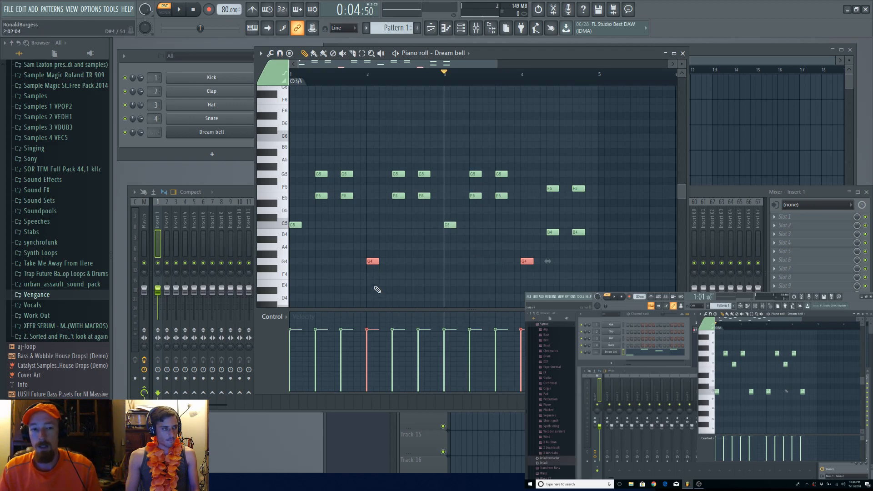
{"action": "scroll", "coordinate": [363, 265], "scroll_direction": "up", "scroll_amount": 4}
{"action": "scroll", "coordinate": [491, 178], "scroll_direction": "down", "scroll_amount": 4}
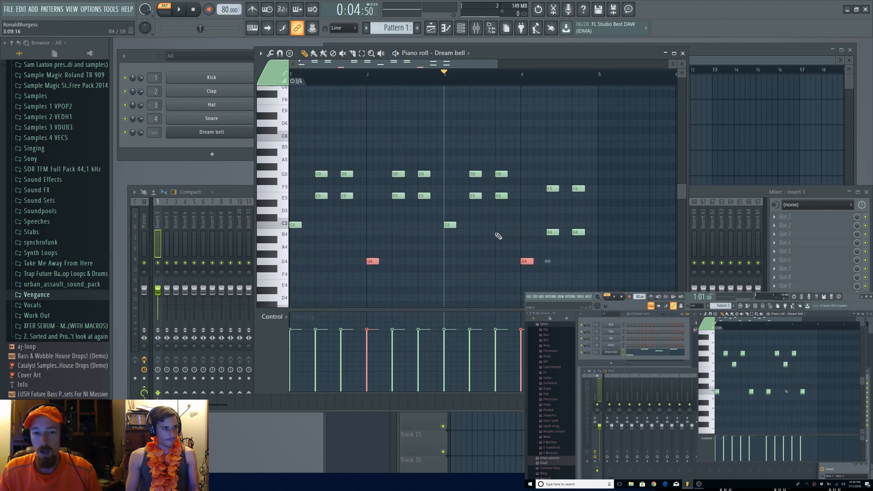
{"action": "scroll", "coordinate": [432, 221], "scroll_direction": "up", "scroll_amount": 2}
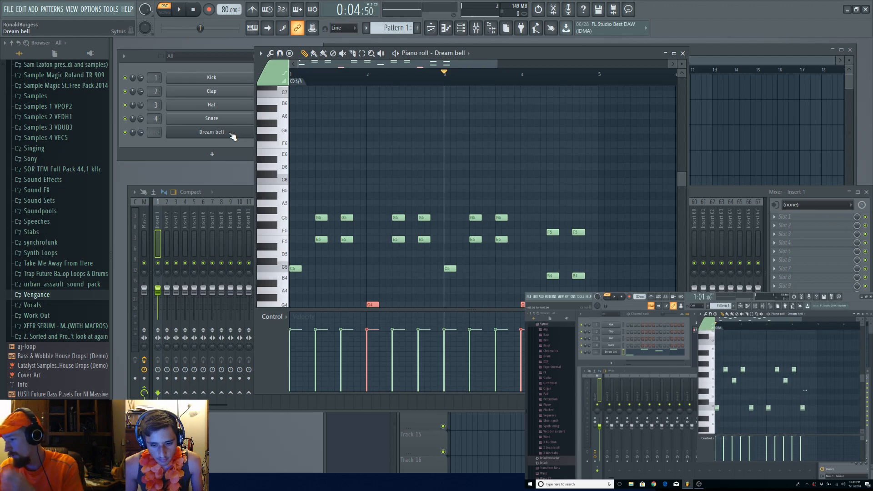
{"action": "left_click", "coordinate": [353, 178]}
{"action": "scroll", "coordinate": [338, 184], "scroll_direction": "down", "scroll_amount": 3}
{"action": "scroll", "coordinate": [325, 200], "scroll_direction": "up", "scroll_amount": 2}
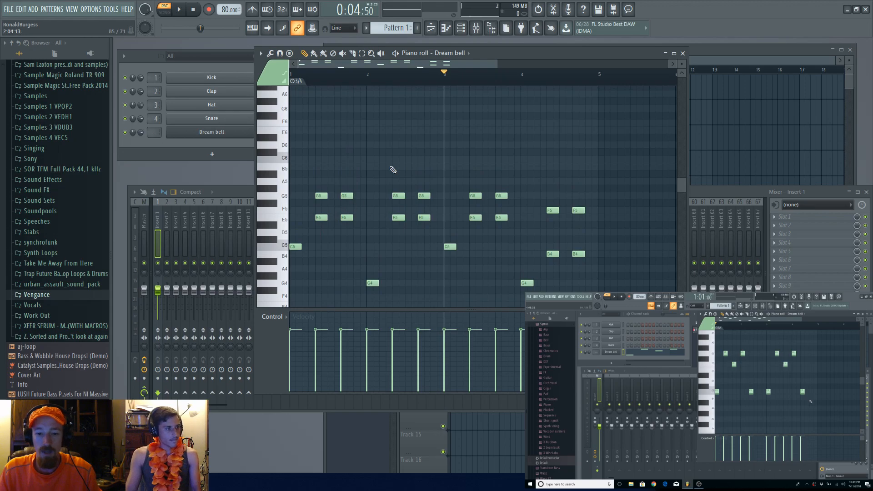
Step: Highlight all notes, the bass notes, and the upper chord notes in turn to compare them, and clear the selection
{"action": "key", "text": "ctrl+a"}
{"action": "left_click", "coordinate": [344, 118]}
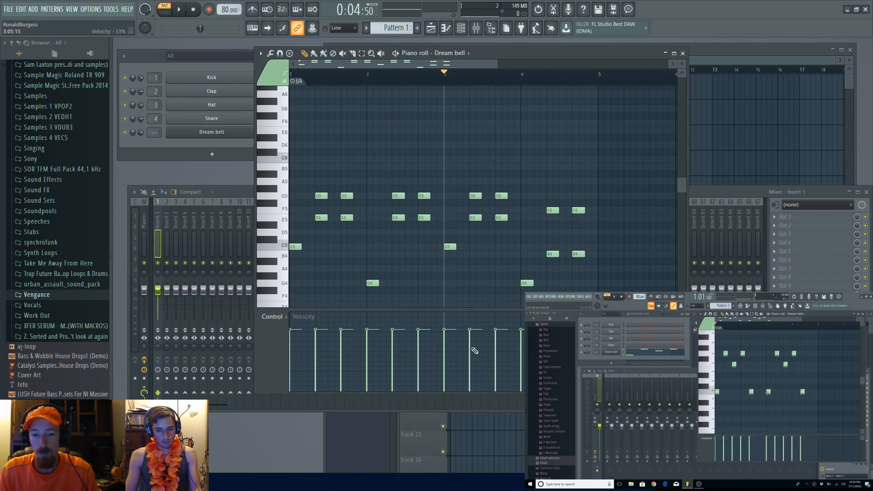
{"action": "scroll", "coordinate": [421, 255], "scroll_direction": "down", "scroll_amount": 3}
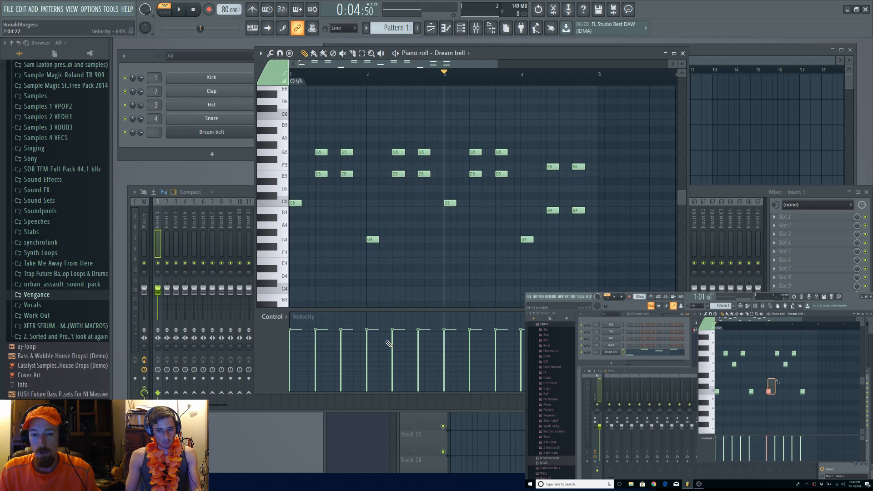
{"action": "scroll", "coordinate": [393, 269], "scroll_direction": "up", "scroll_amount": 4}
{"action": "scroll", "coordinate": [471, 260], "scroll_direction": "down", "scroll_amount": 3}
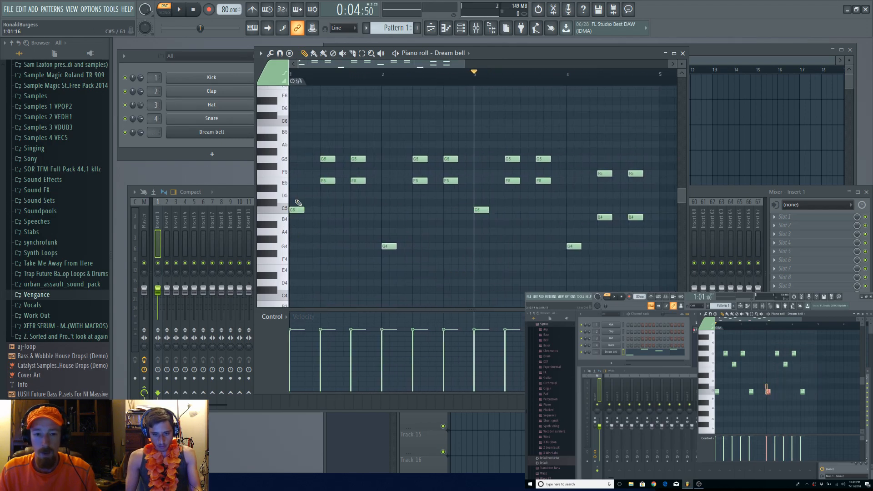
{"action": "left_click_drag", "start_coordinate": [292, 200], "coordinate": [599, 284]}
{"action": "left_click_drag", "start_coordinate": [313, 142], "coordinate": [677, 185]}
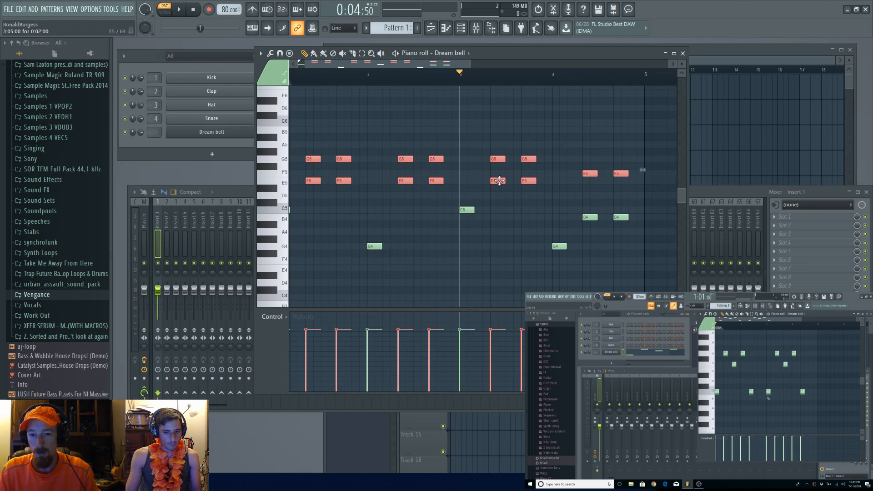
{"action": "left_click", "coordinate": [342, 178]}
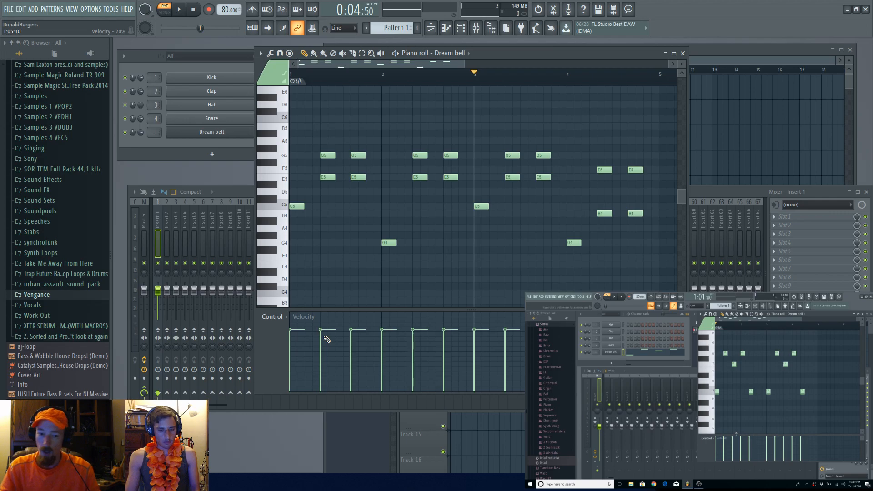
Step: Lower the velocity of the chord notes on beats 2 and 3 of all four bars to about 55%, previewing the pattern partway
{"action": "left_click_drag", "start_coordinate": [320, 349], "coordinate": [351, 350]}
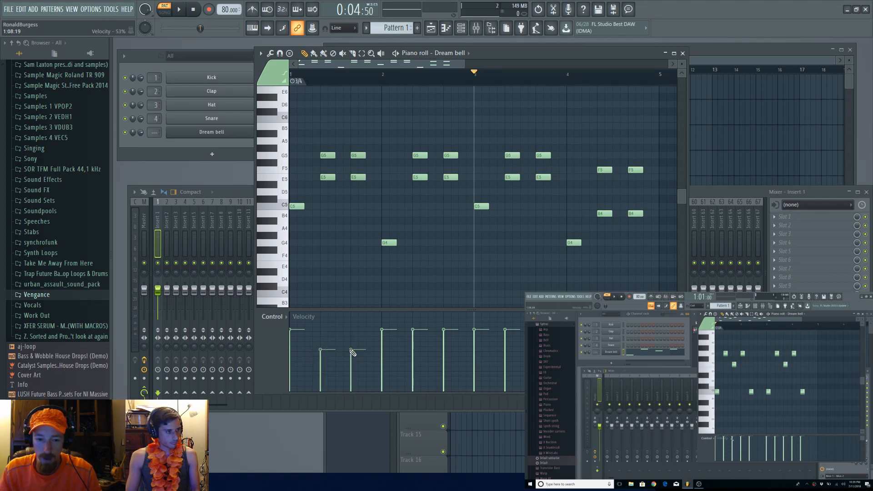
{"action": "left_click_drag", "start_coordinate": [415, 350], "coordinate": [451, 350]}
{"action": "key", "text": "space"}
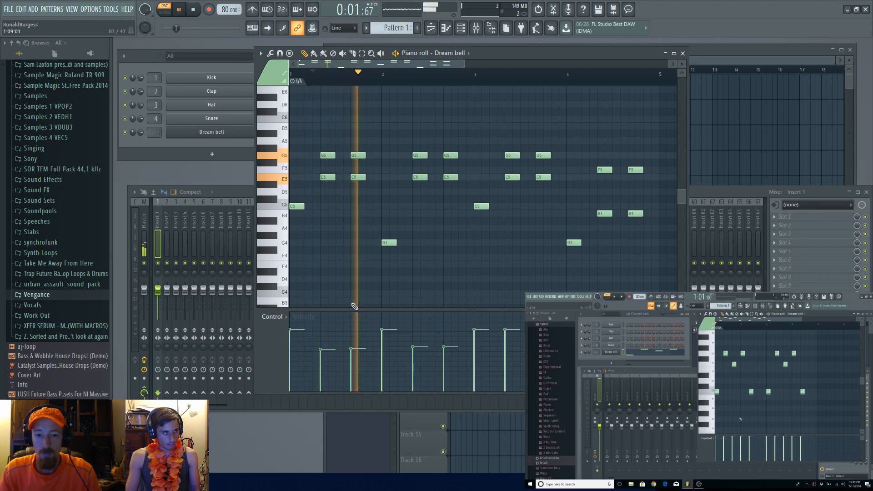
{"action": "key", "text": "space"}
{"action": "left_click", "coordinate": [505, 348]}
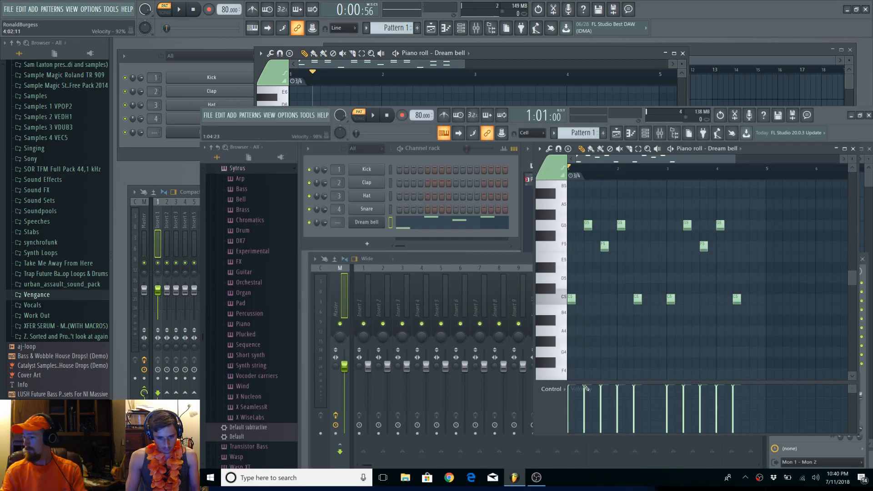
Step: In the second project, lower the first G5 note's velocity, raise it back to full, and play the Dream bell pattern
{"action": "left_click_drag", "start_coordinate": [587, 387], "coordinate": [587, 394]}
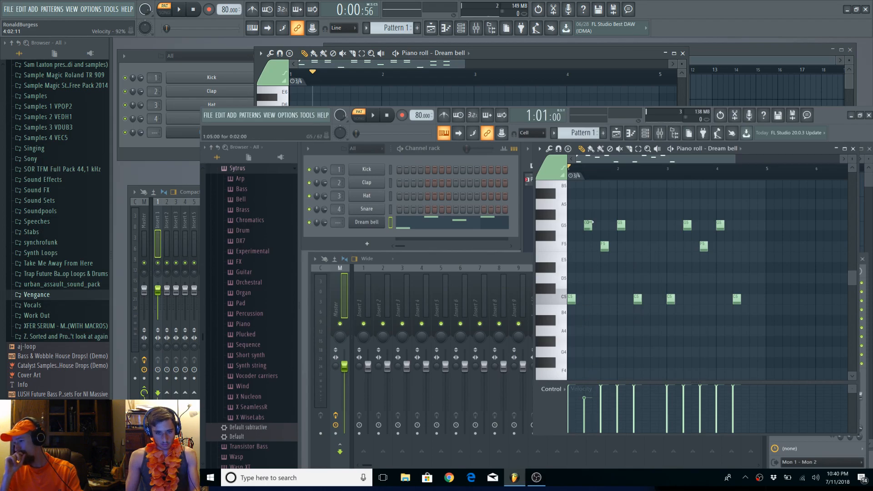
{"action": "left_click_drag", "start_coordinate": [585, 397], "coordinate": [581, 375]}
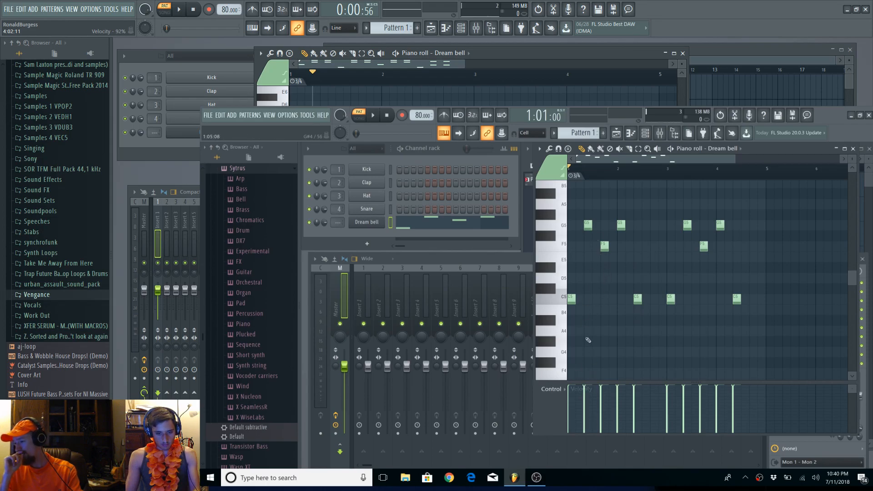
{"action": "key", "text": "space"}
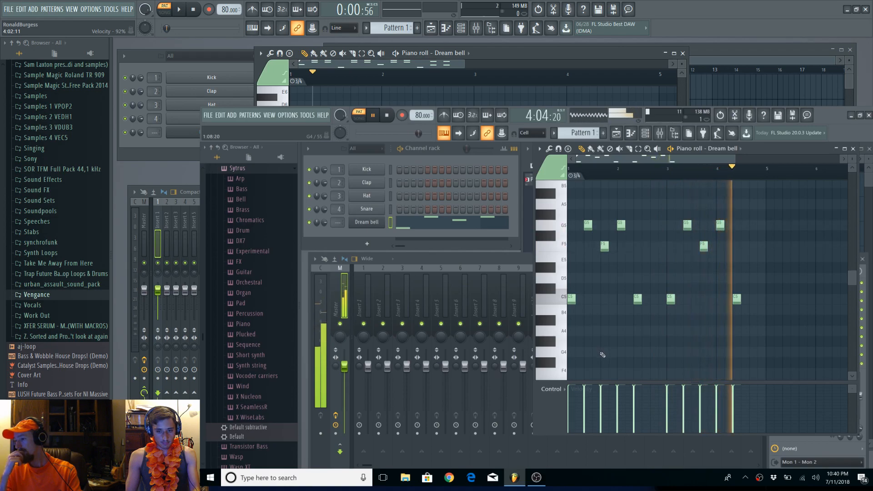
{"action": "key", "text": "space"}
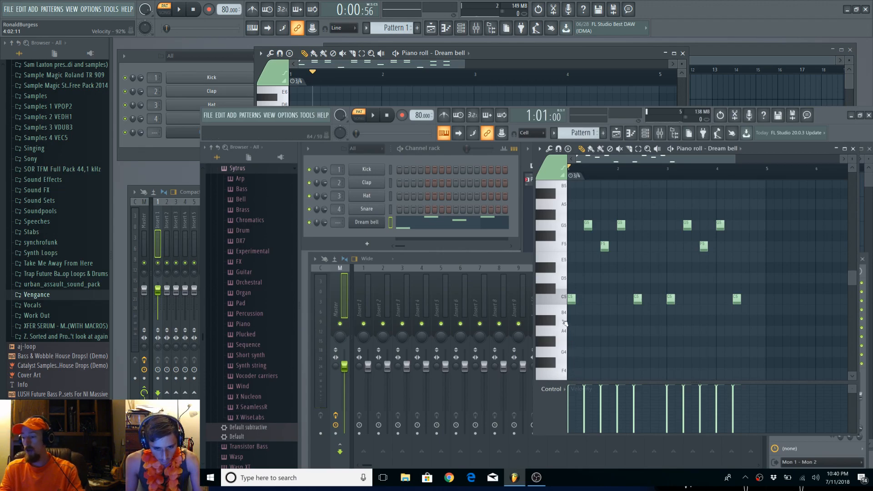
Step: Enlarge the second project's velocity lane slightly and lower the velocity of all Dream bell notes to about 53%
{"action": "left_click", "coordinate": [570, 388]}
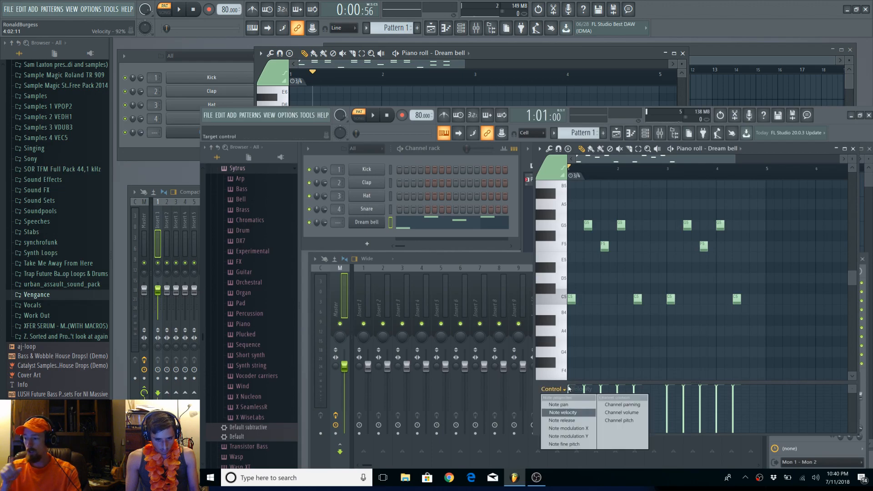
{"action": "left_click", "coordinate": [584, 362]}
{"action": "left_click", "coordinate": [576, 401]}
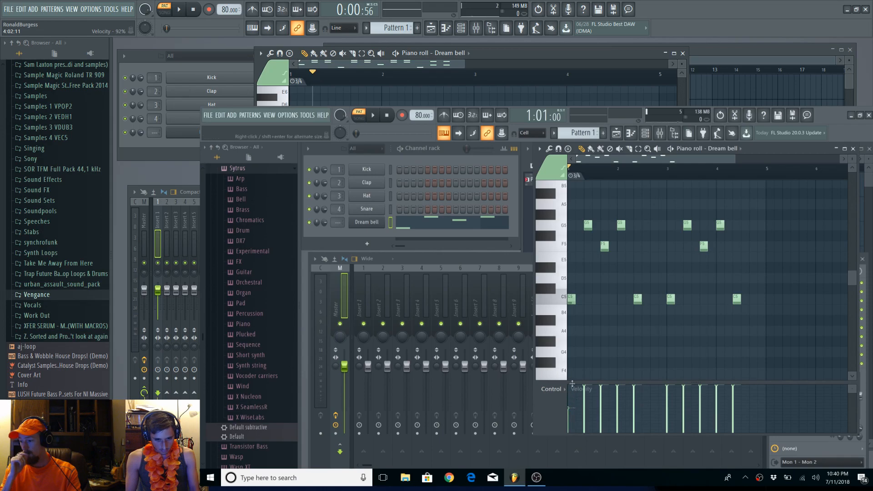
{"action": "mouse_move", "coordinate": [587, 384]}
{"action": "left_mouse_down"}
{"action": "mouse_move", "coordinate": [586, 397]}
{"action": "mouse_move", "coordinate": [586, 382]}
{"action": "left_mouse_up"}
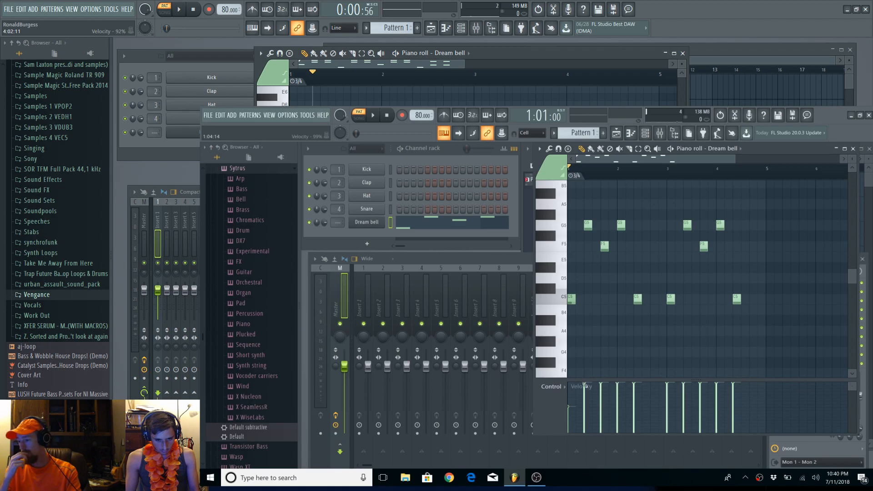
{"action": "left_click_drag", "start_coordinate": [585, 379], "coordinate": [585, 378]}
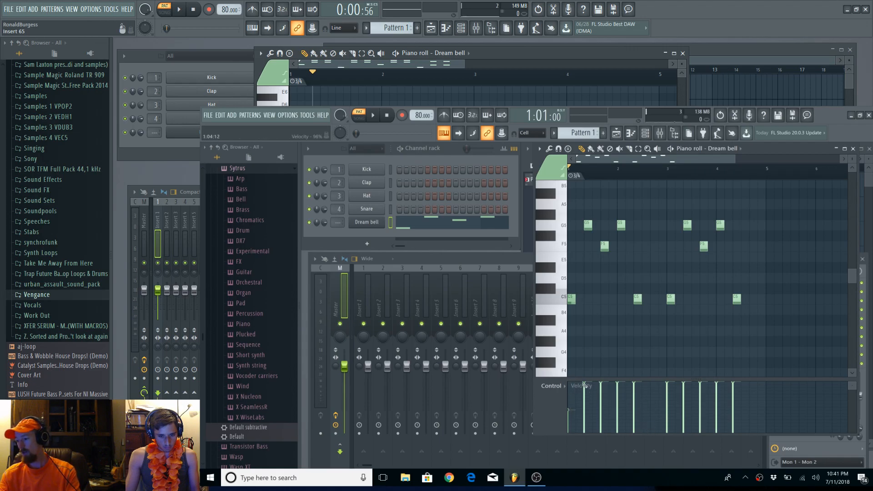
{"action": "left_click", "coordinate": [584, 403]}
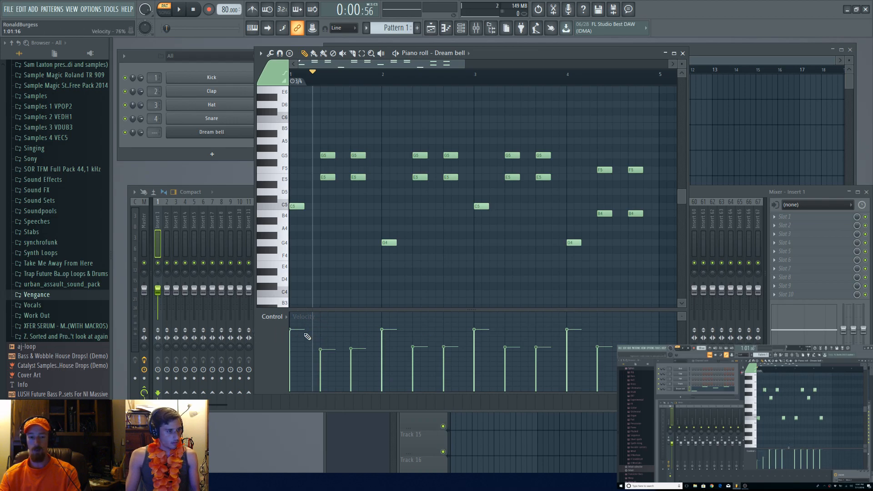
{"action": "left_click_drag", "start_coordinate": [317, 336], "coordinate": [636, 330]}
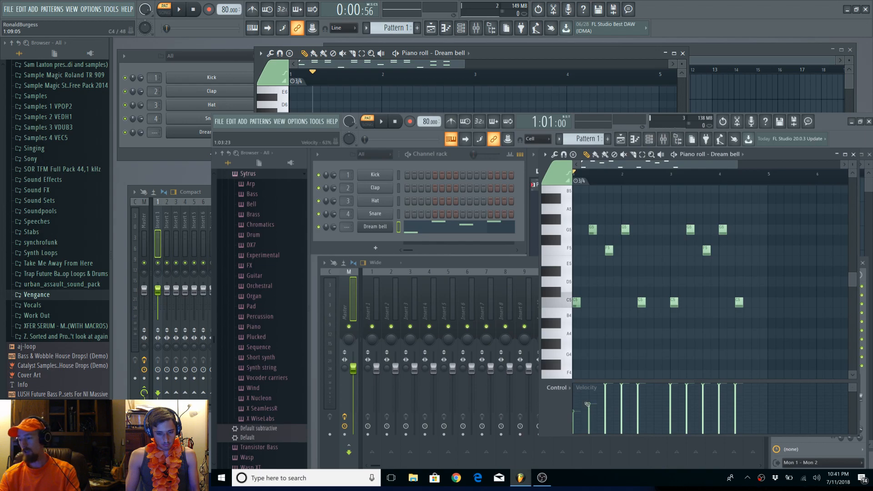
{"action": "left_click_drag", "start_coordinate": [578, 407], "coordinate": [771, 398]}
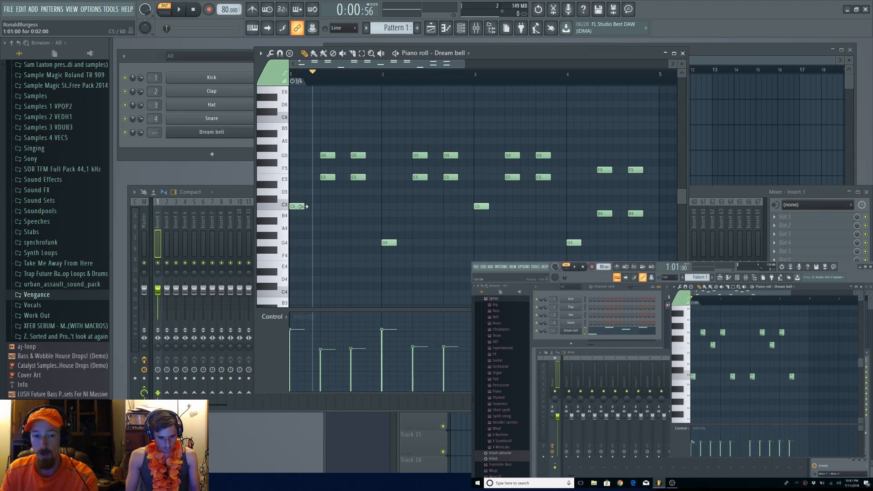
Step: Redraw the first project's velocities across bars 1 and 2 as a gently falling line and undo the change
{"action": "mouse_move", "coordinate": [302, 206]}
{"action": "left_mouse_down"}
{"action": "mouse_move", "coordinate": [448, 200]}
{"action": "mouse_move", "coordinate": [303, 208]}
{"action": "left_mouse_up"}
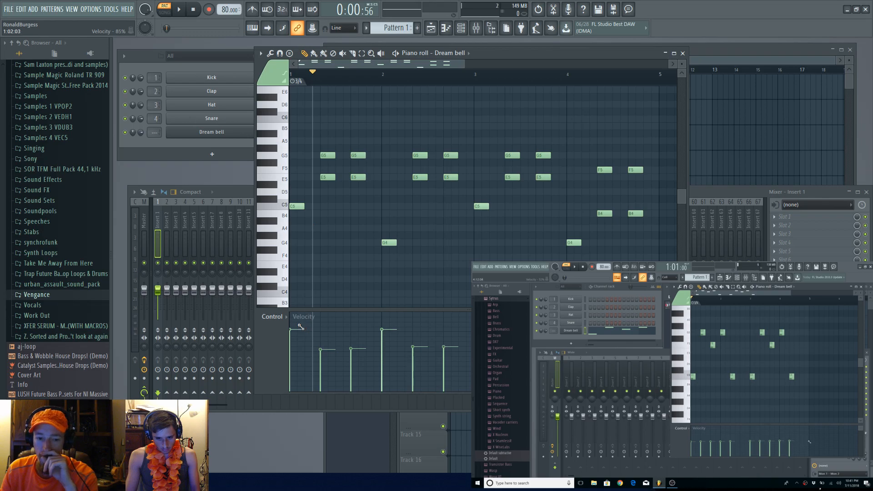
{"action": "mouse_move", "coordinate": [322, 324]}
{"action": "left_mouse_down"}
{"action": "mouse_move", "coordinate": [400, 331]}
{"action": "mouse_move", "coordinate": [302, 329]}
{"action": "left_mouse_up"}
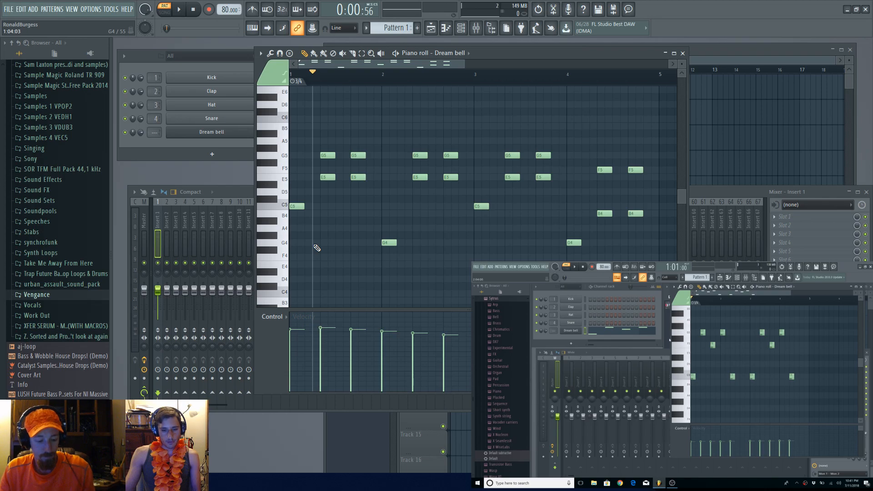
{"action": "key", "text": "ctrl+z"}
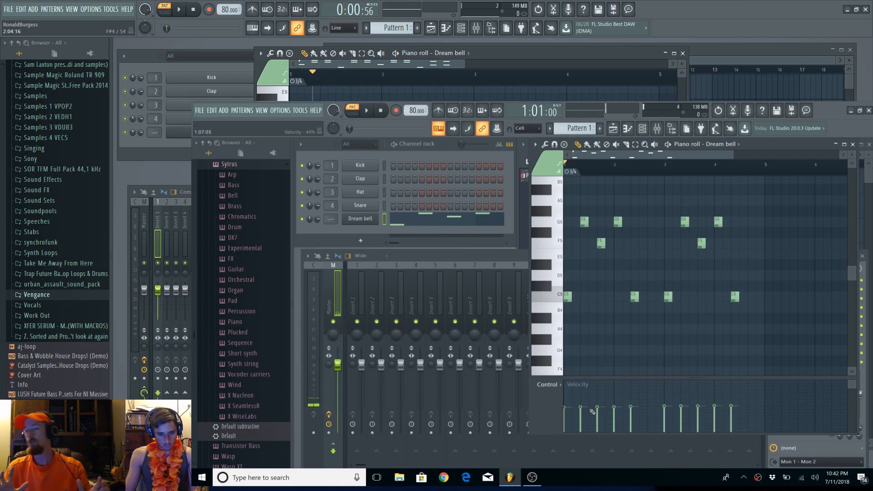
Step: Raise the velocity of the second project's first G5 note to about 71% and play the pattern to hear the accent
{"action": "left_click_drag", "start_coordinate": [580, 405], "coordinate": [581, 396]}
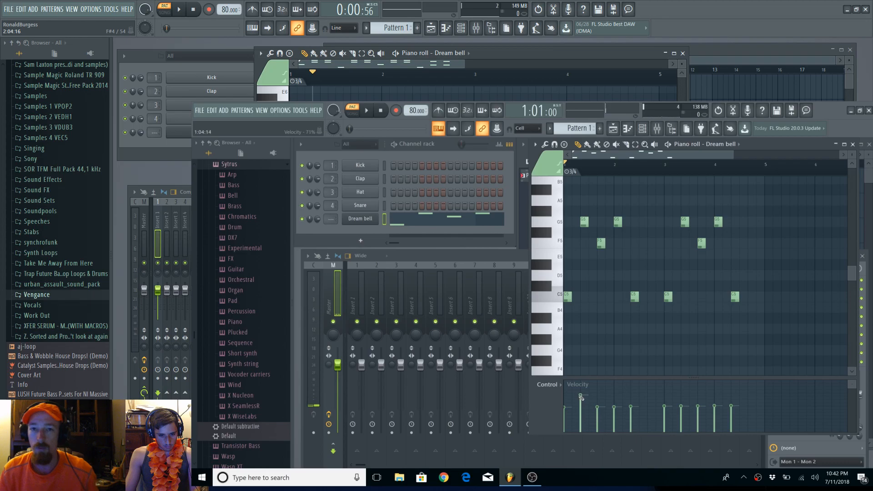
{"action": "key", "text": "space"}
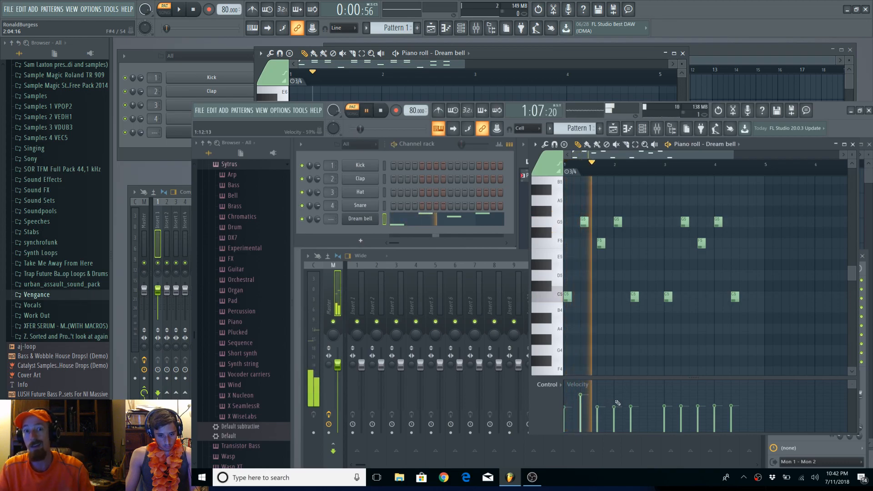
{"action": "key", "text": "space"}
{"action": "key", "text": "space"}
{"action": "key", "text": "space"}
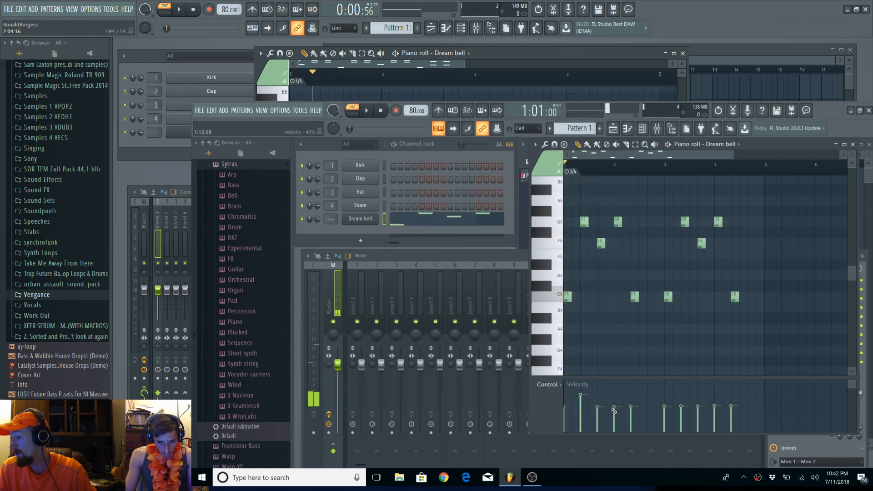
Step: Raise the second G5 note's velocity to match the first one and play the pattern again
{"action": "left_click_drag", "start_coordinate": [614, 407], "coordinate": [614, 397]}
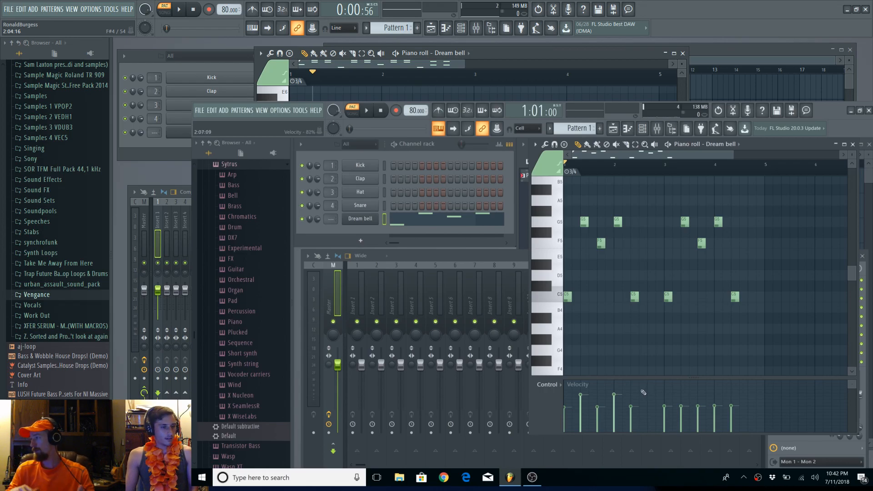
{"action": "key", "text": "space"}
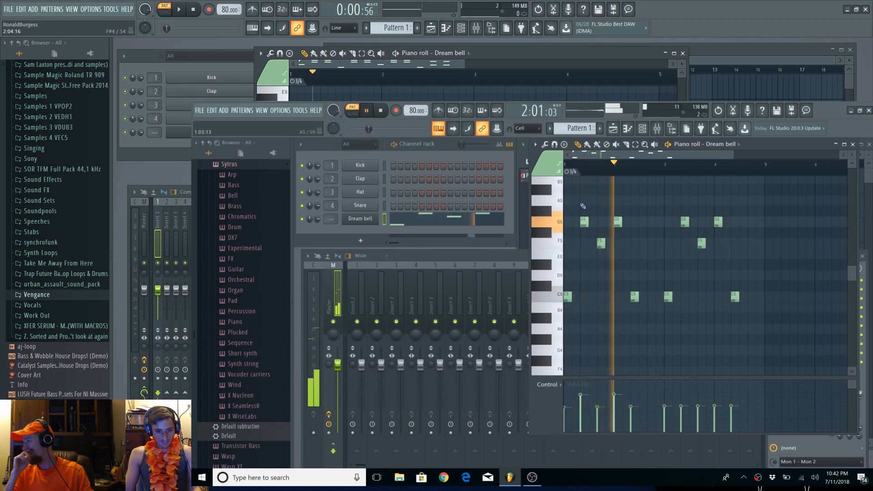
{"action": "key", "text": "space"}
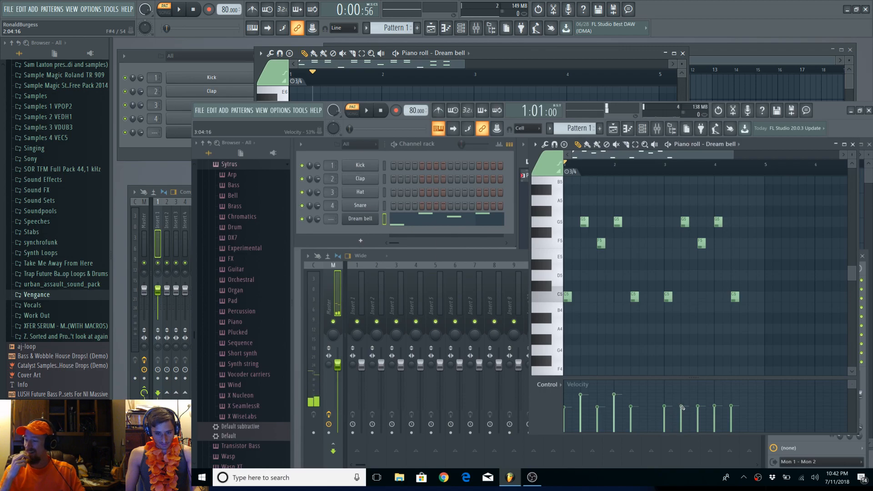
Step: Raise the velocities of the third and fourth G5 notes to match the earlier accents and play the pattern
{"action": "left_click_drag", "start_coordinate": [681, 406], "coordinate": [682, 393]}
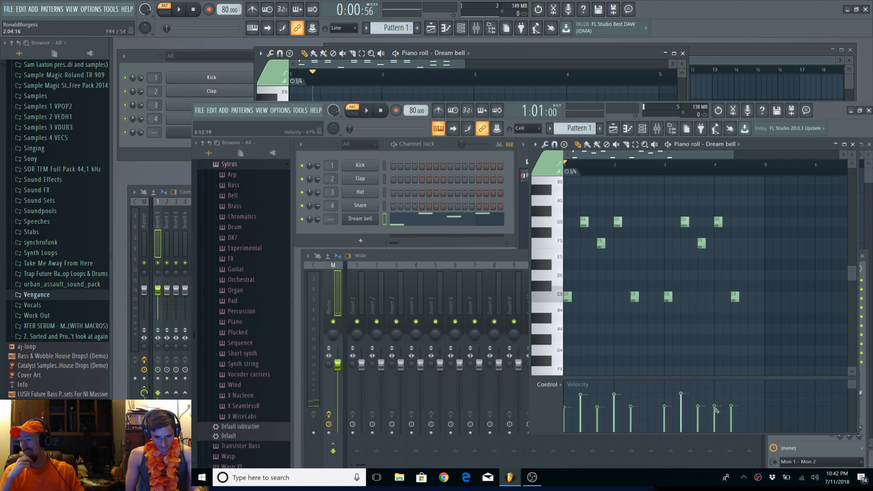
{"action": "left_click_drag", "start_coordinate": [714, 404], "coordinate": [713, 397]}
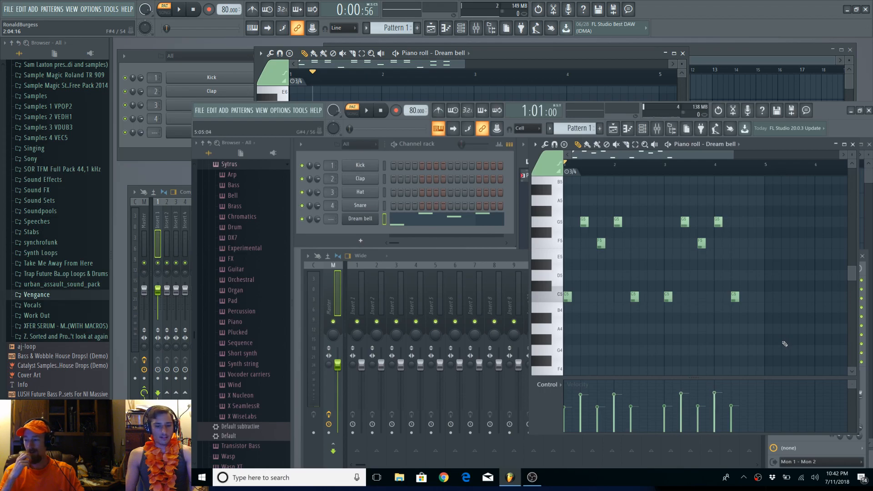
{"action": "key", "text": "space"}
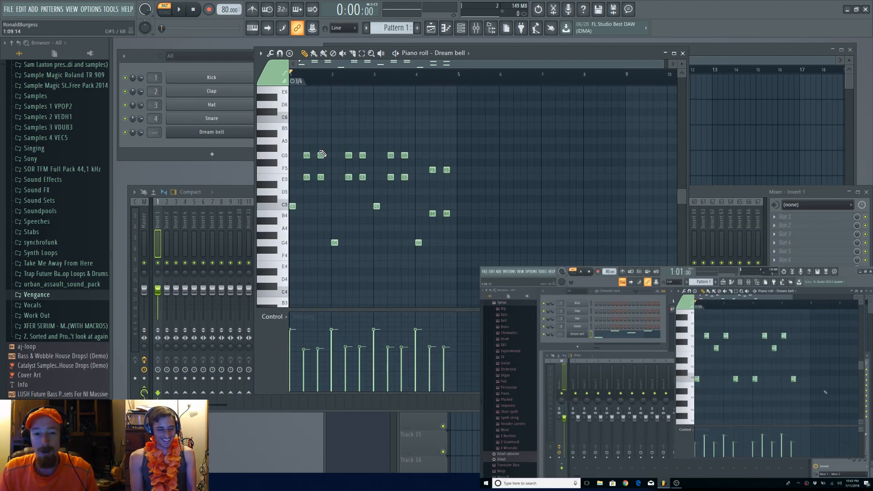
Step: Single out the first bar's C5 bass note, followed by its first E5–G5 chord, by selecting them in turn
{"action": "scroll", "coordinate": [314, 157], "scroll_direction": "up", "scroll_amount": 3}
{"action": "scroll", "coordinate": [320, 155], "scroll_direction": "up", "scroll_amount": 3}
{"action": "scroll", "coordinate": [414, 150], "scroll_direction": "down", "scroll_amount": 2}
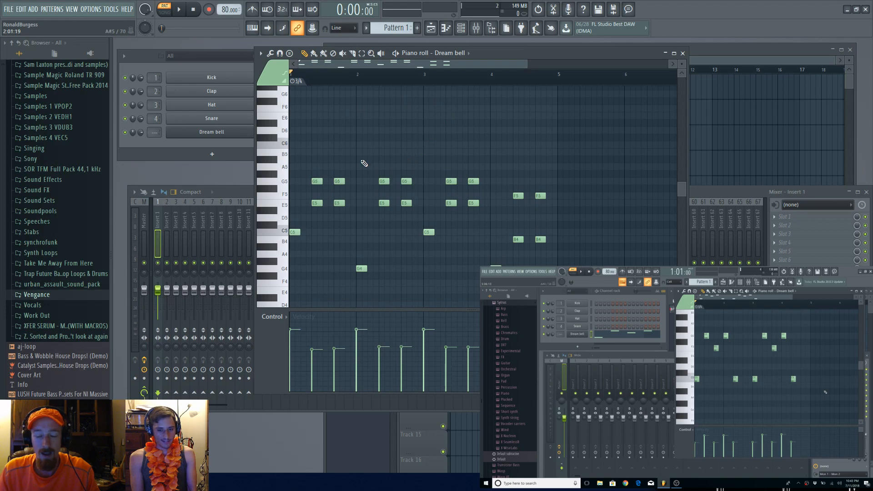
{"action": "scroll", "coordinate": [329, 161], "scroll_direction": "up", "scroll_amount": 2}
{"action": "scroll", "coordinate": [395, 161], "scroll_direction": "down", "scroll_amount": 2}
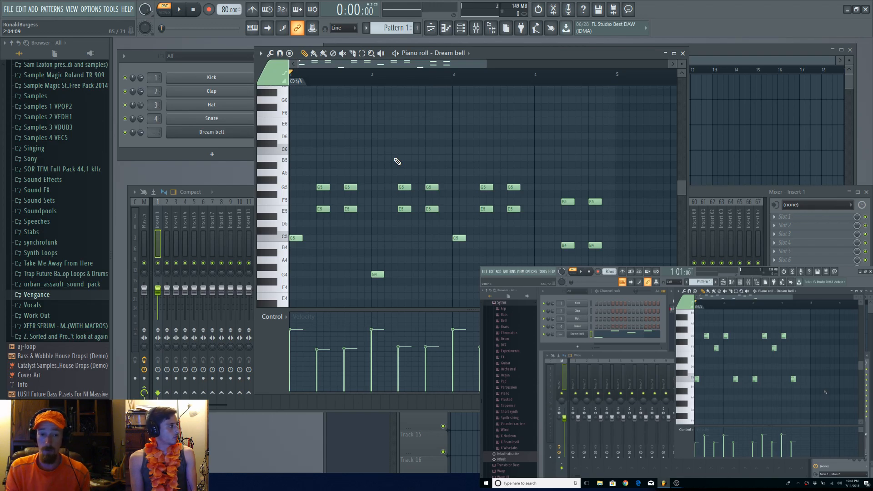
{"action": "left_click", "coordinate": [295, 237]}
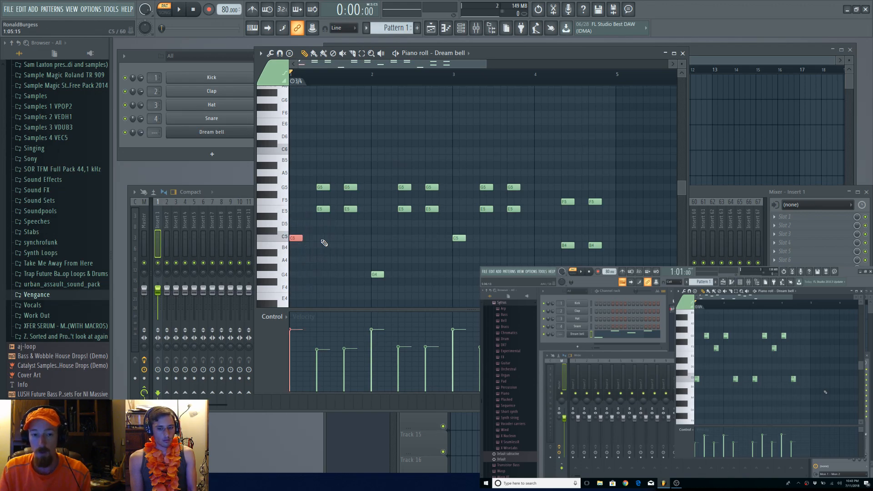
{"action": "left_click_drag", "start_coordinate": [311, 184], "coordinate": [345, 214]}
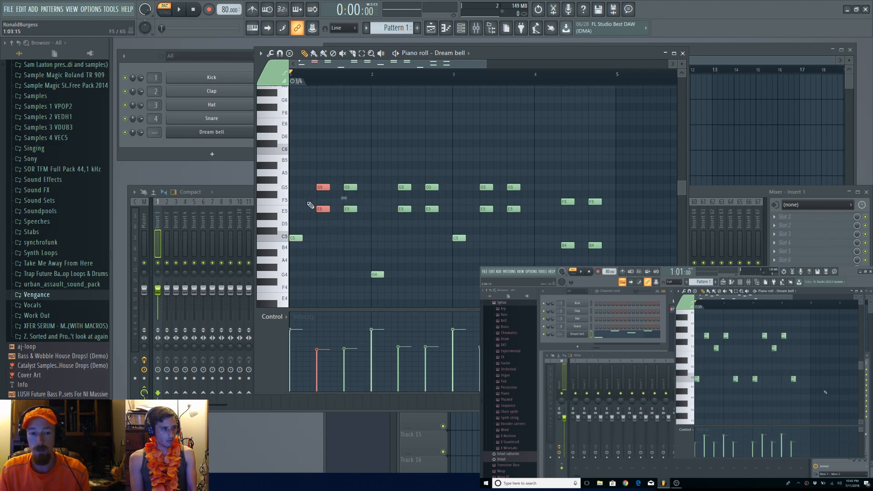
{"action": "scroll", "coordinate": [508, 159], "scroll_direction": "up", "scroll_amount": 2}
{"action": "scroll", "coordinate": [508, 158], "scroll_direction": "up", "scroll_amount": 1}
{"action": "left_click", "coordinate": [309, 169]}
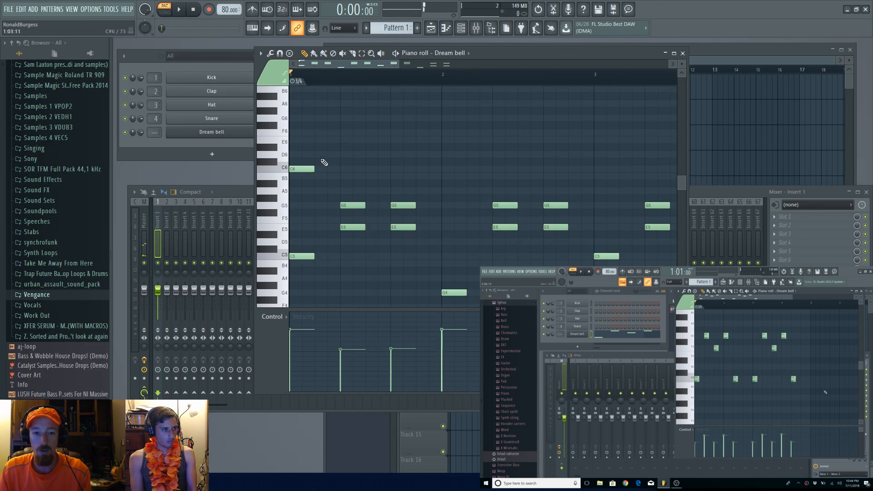
{"action": "left_click", "coordinate": [324, 155]}
{"action": "left_click", "coordinate": [348, 140]}
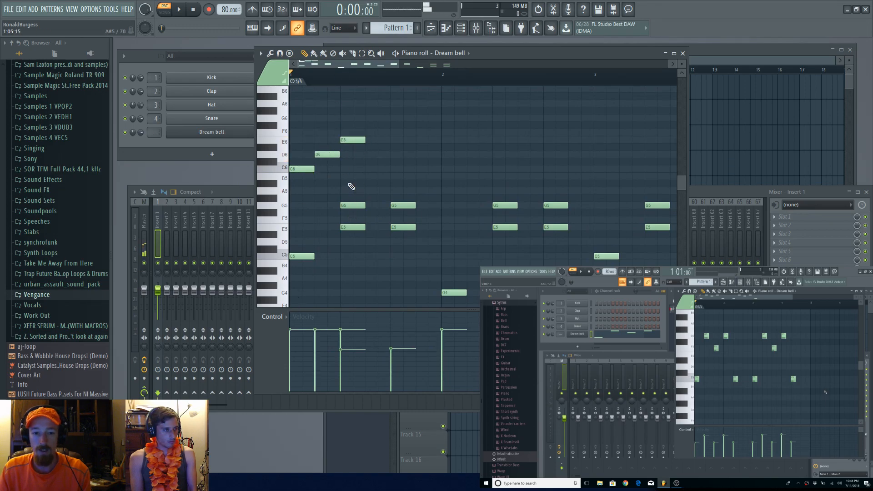
{"action": "left_click_drag", "start_coordinate": [364, 172], "coordinate": [344, 240]}
{"action": "left_click", "coordinate": [324, 242], "text": "ctrl"}
{"action": "right_click", "coordinate": [356, 140]}
{"action": "right_click", "coordinate": [335, 155]}
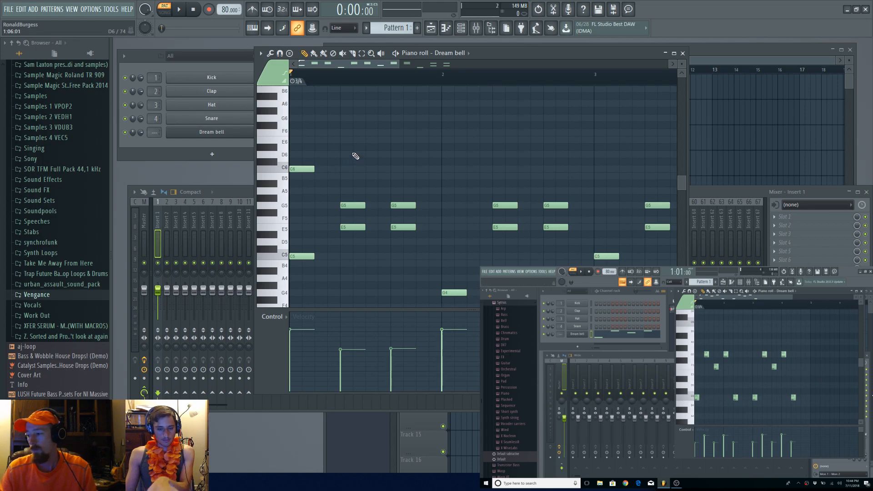
{"action": "left_click_drag", "start_coordinate": [383, 137], "coordinate": [291, 165]}
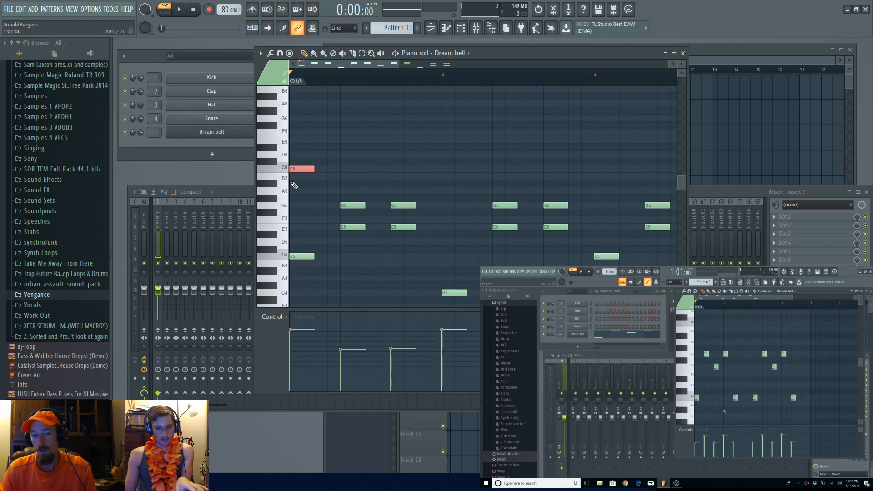
{"action": "key", "text": "Delete"}
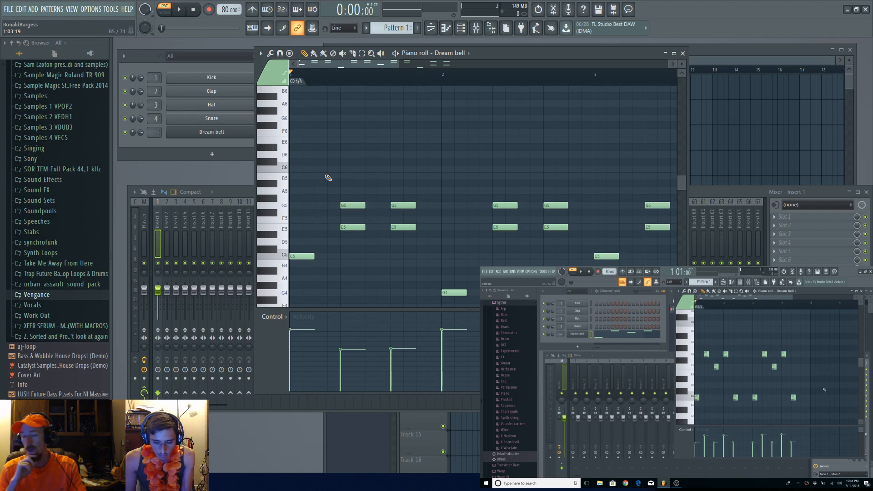
Step: Set the piano roll's note colour to group 7 so the melody stands apart from the accompaniment
{"action": "scroll", "coordinate": [326, 182], "scroll_direction": "down", "scroll_amount": 2}
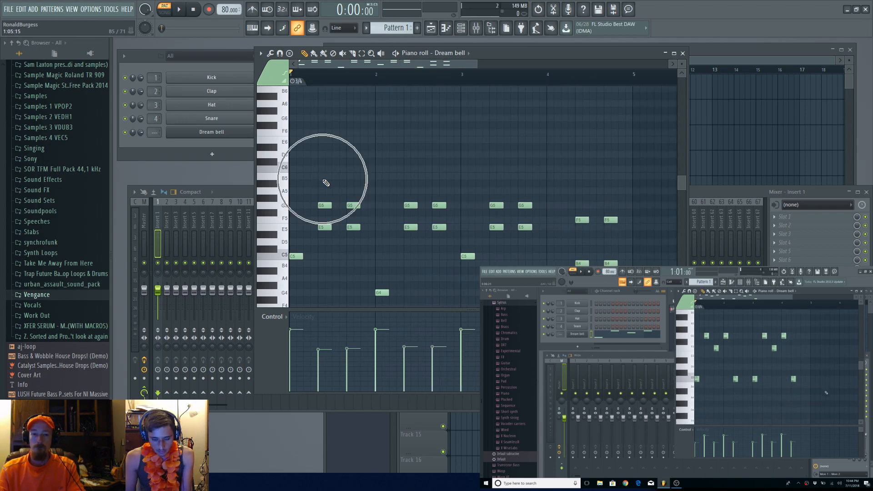
{"action": "scroll", "coordinate": [327, 181], "scroll_direction": "down", "scroll_amount": 2}
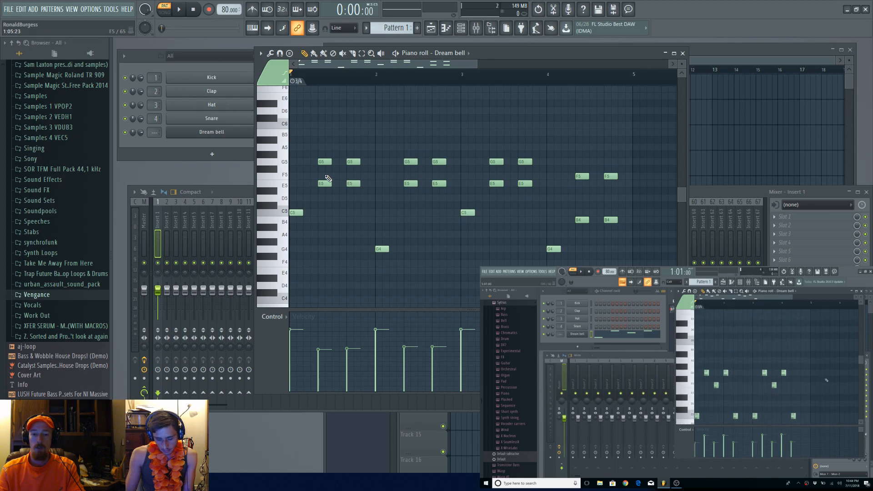
{"action": "left_click_drag", "start_coordinate": [304, 136], "coordinate": [664, 274]}
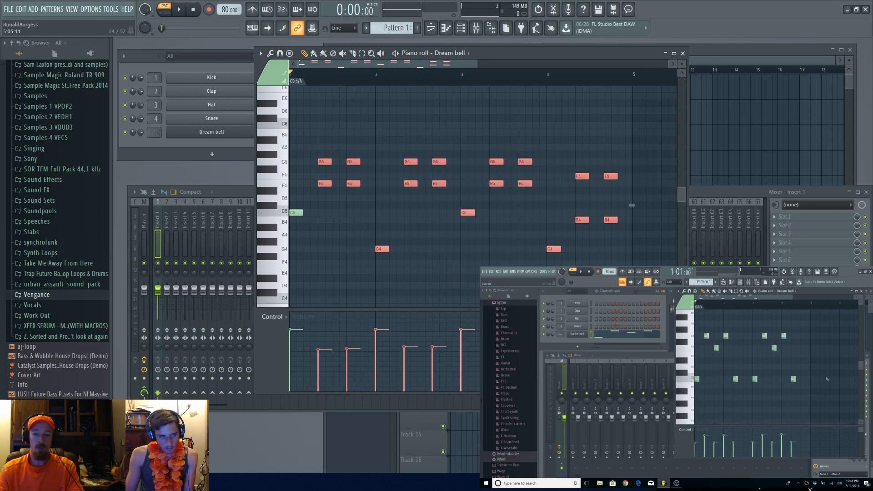
{"action": "scroll", "coordinate": [263, 160], "scroll_direction": "up", "scroll_amount": 1}
{"action": "scroll", "coordinate": [364, 143], "scroll_direction": "up", "scroll_amount": 2}
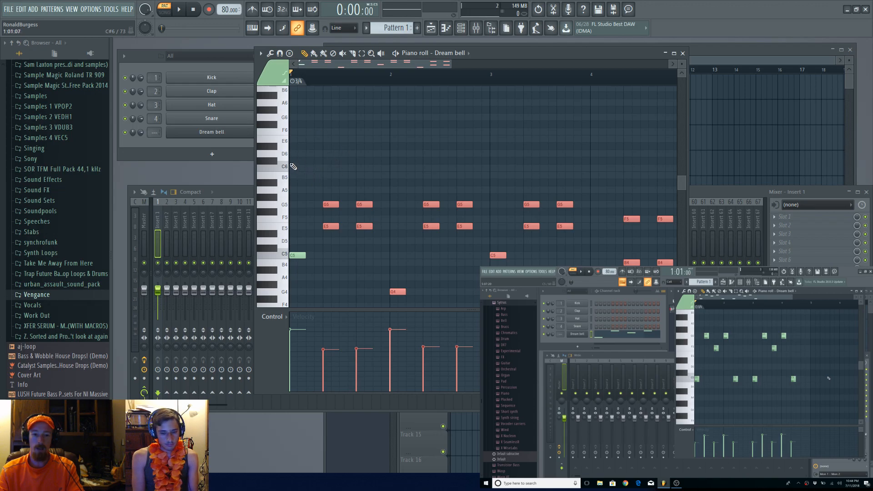
{"action": "left_click", "coordinate": [270, 74]}
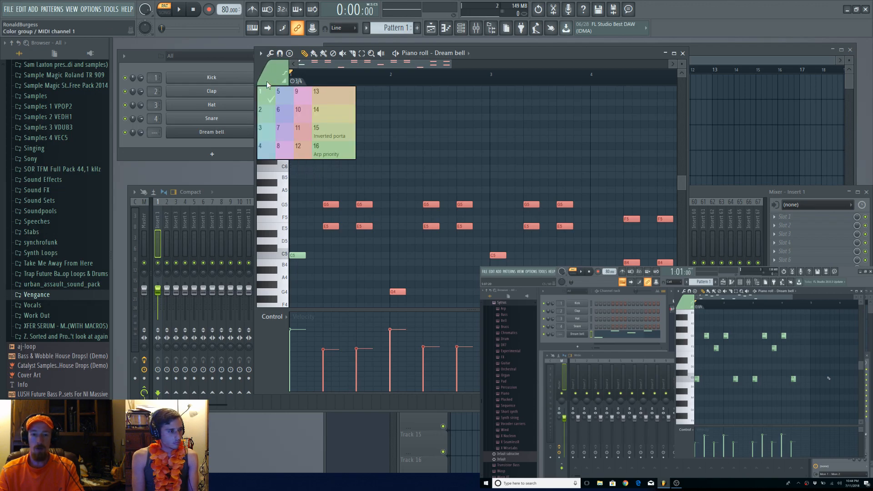
{"action": "left_click", "coordinate": [282, 134]}
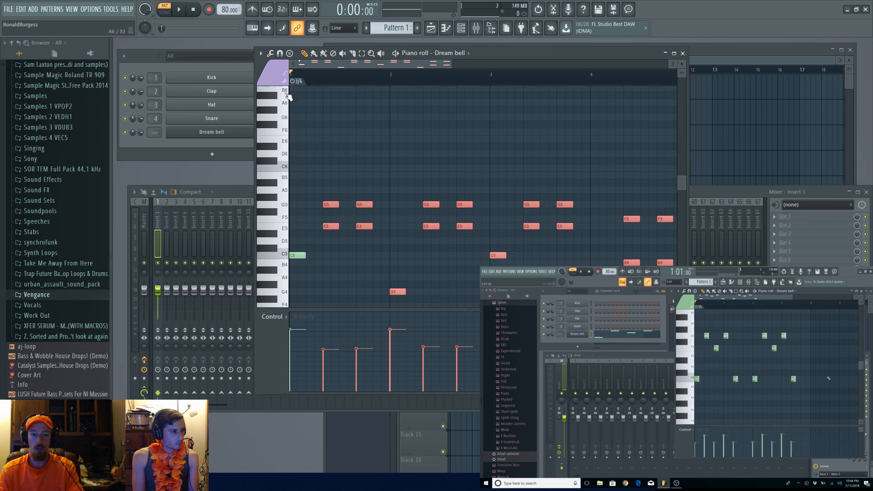
{"action": "left_click", "coordinate": [269, 81]}
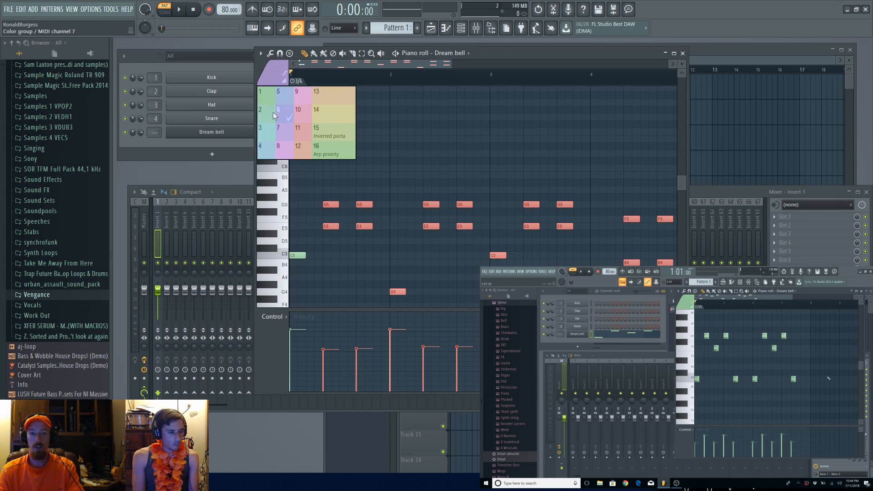
{"action": "left_click", "coordinate": [284, 137]}
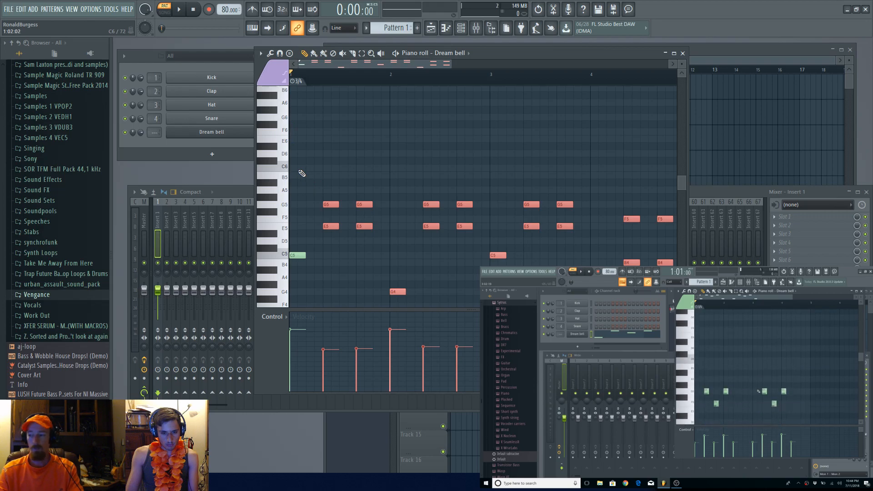
Step: Start the melody with a C6 note six steps long at the beginning of bar 1
{"action": "left_click", "coordinate": [295, 167]}
{"action": "left_click_drag", "start_coordinate": [314, 167], "coordinate": [464, 162]}
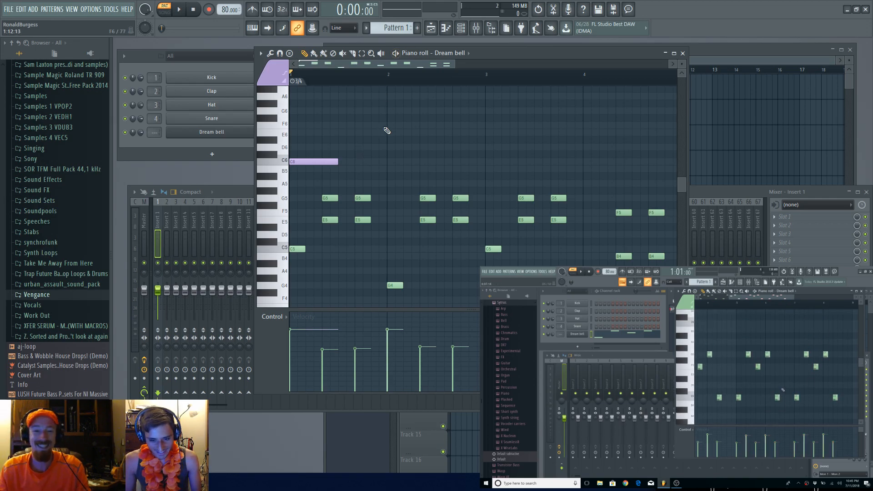
{"action": "left_click", "coordinate": [335, 162], "text": "ctrl"}
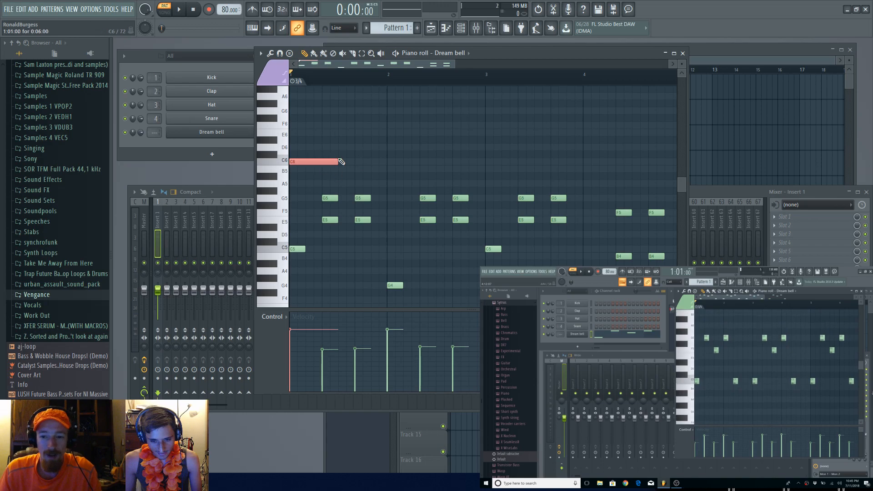
{"action": "scroll", "coordinate": [358, 147], "scroll_direction": "down", "scroll_amount": 1}
{"action": "scroll", "coordinate": [341, 146], "scroll_direction": "up", "scroll_amount": 2}
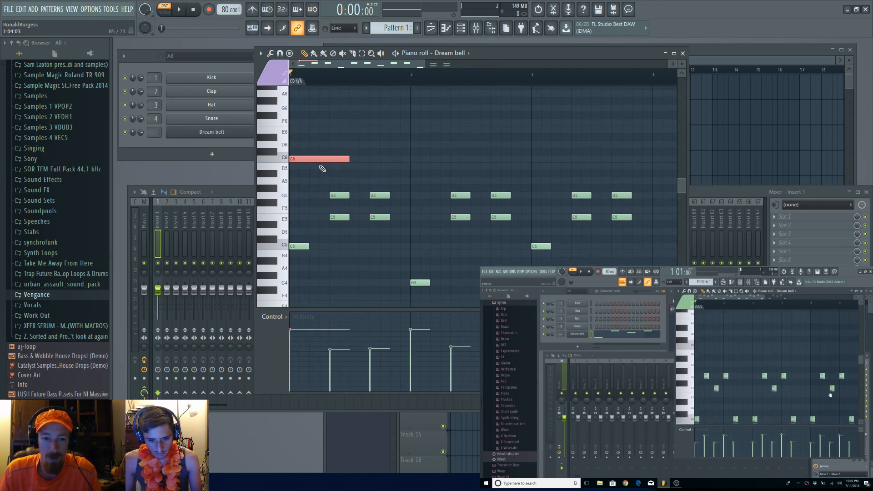
Step: Complete bar 1's melody with a two-step D6 and a four-step C6, and play the pattern briefly
{"action": "left_click", "coordinate": [355, 145]}
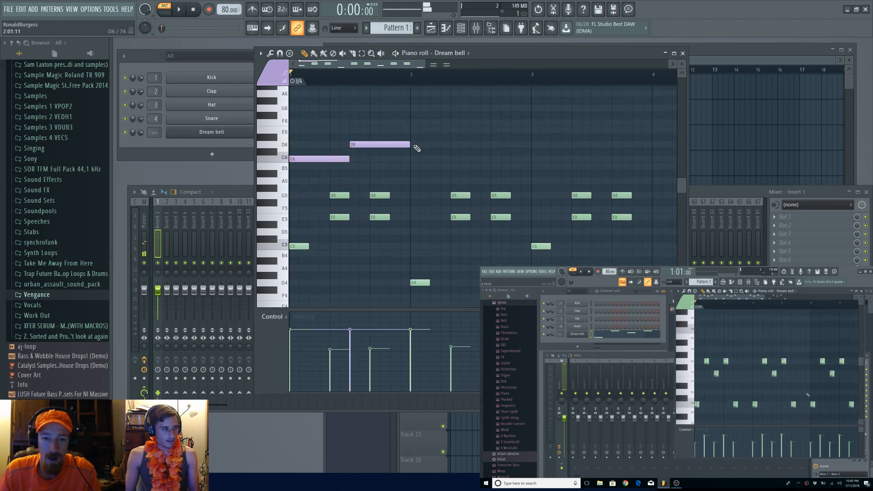
{"action": "left_click_drag", "start_coordinate": [408, 145], "coordinate": [377, 146]}
{"action": "left_click", "coordinate": [371, 158]}
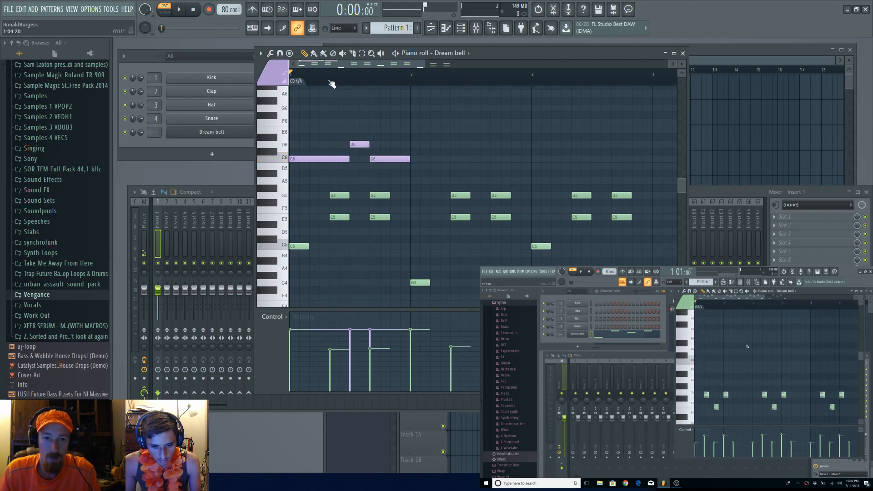
{"action": "key", "text": "space"}
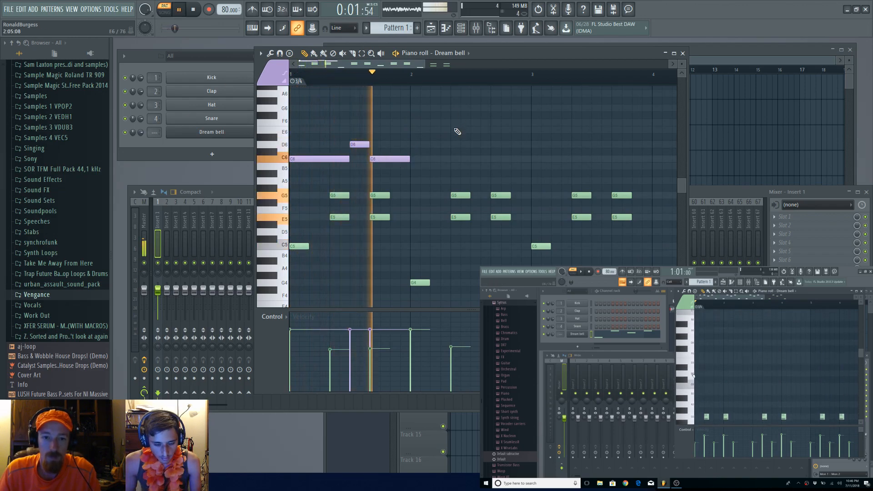
{"action": "key", "text": "space"}
Step: Copy the D6–C6 pair into bar 2, keep bar 1's last C6 at four steps, and add a four-step C6 at bar 2's start
{"action": "left_click_drag", "start_coordinate": [363, 135], "coordinate": [479, 140]}
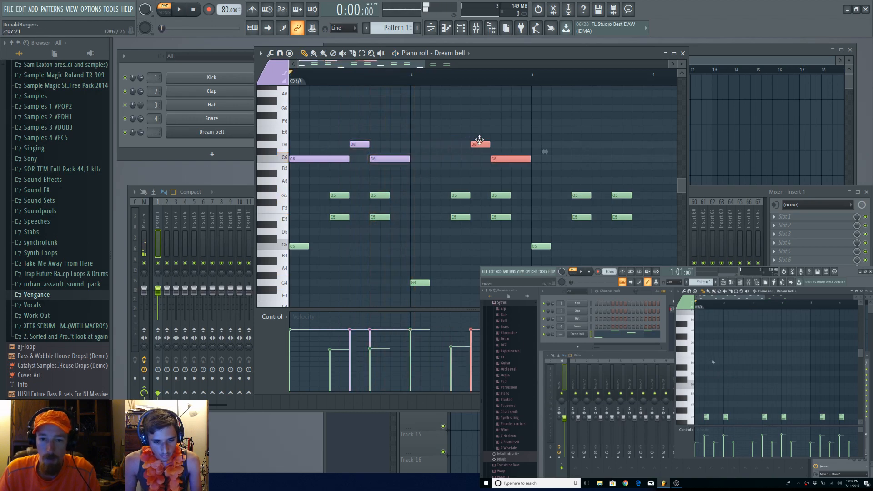
{"action": "left_click", "coordinate": [395, 129], "text": "ctrl"}
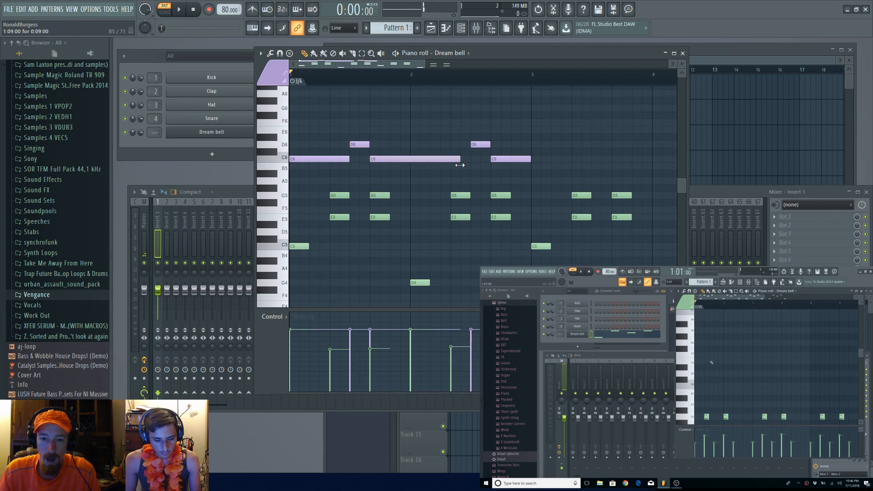
{"action": "scroll", "coordinate": [426, 133], "scroll_direction": "down", "scroll_amount": 2}
{"action": "left_click", "coordinate": [360, 162]}
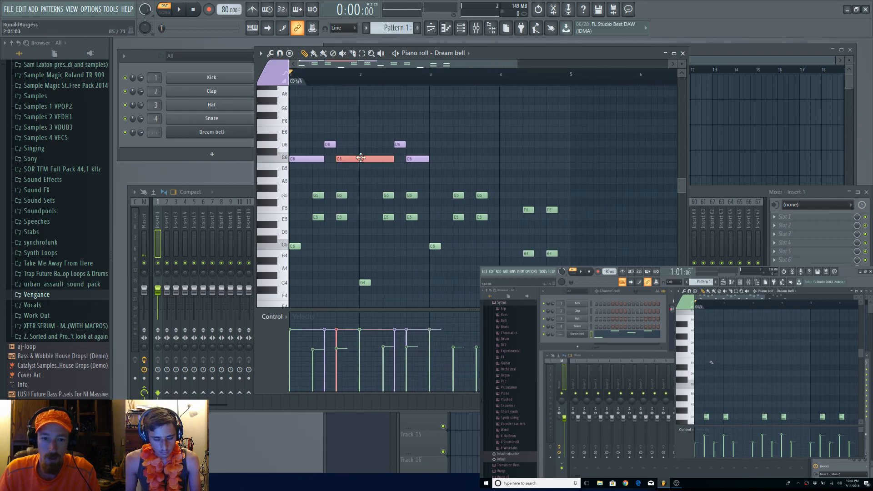
{"action": "left_click_drag", "start_coordinate": [392, 158], "coordinate": [369, 159]}
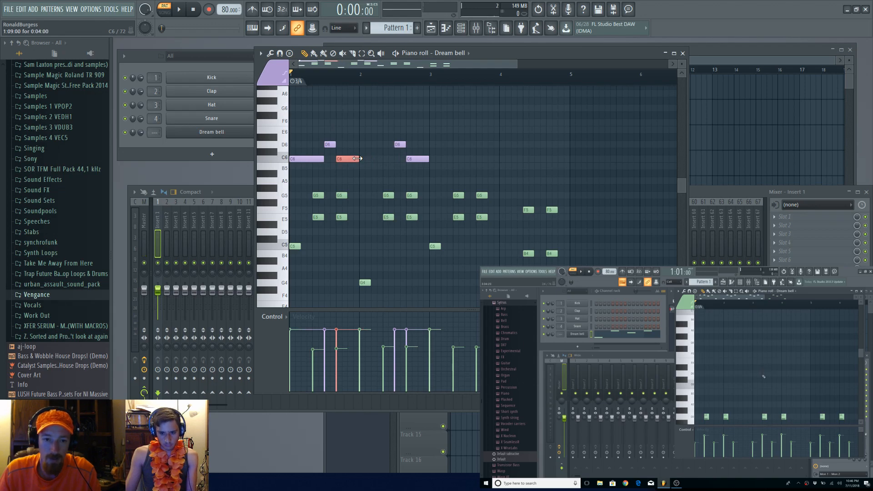
{"action": "left_click", "coordinate": [365, 160]}
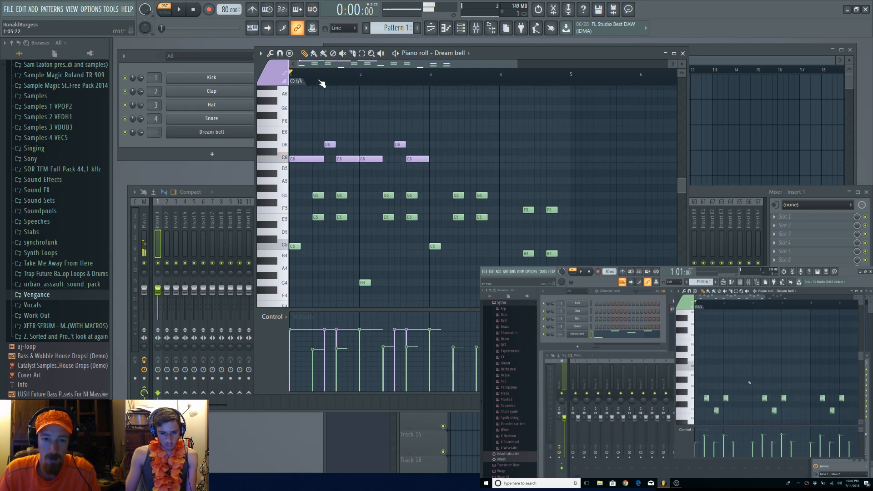
Step: Play the two-bar melody and copy bar 2's C6–D6–C6 melody notes into bar 3
{"action": "key", "text": "space"}
{"action": "scroll", "coordinate": [388, 127], "scroll_direction": "up", "scroll_amount": 2}
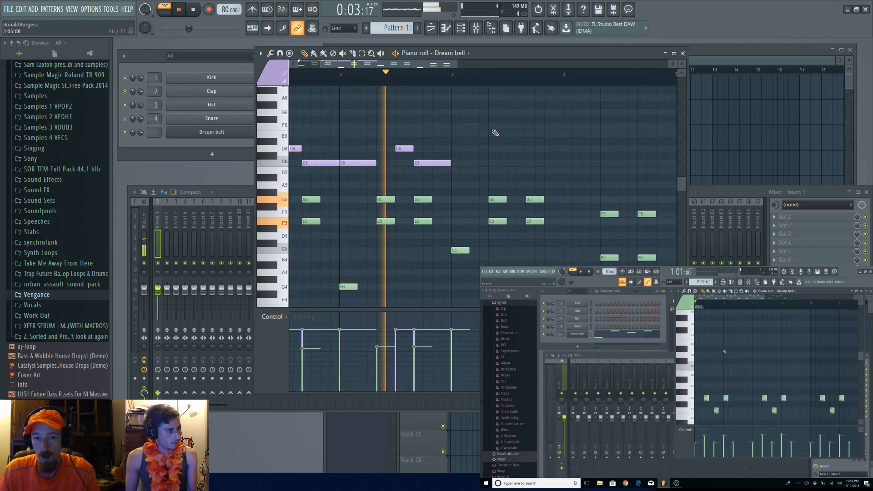
{"action": "key", "text": "space"}
{"action": "left_click_drag", "start_coordinate": [362, 144], "coordinate": [473, 191]}
{"action": "left_click_drag", "start_coordinate": [350, 165], "coordinate": [464, 169]}
{"action": "left_click", "coordinate": [484, 179], "text": "ctrl"}
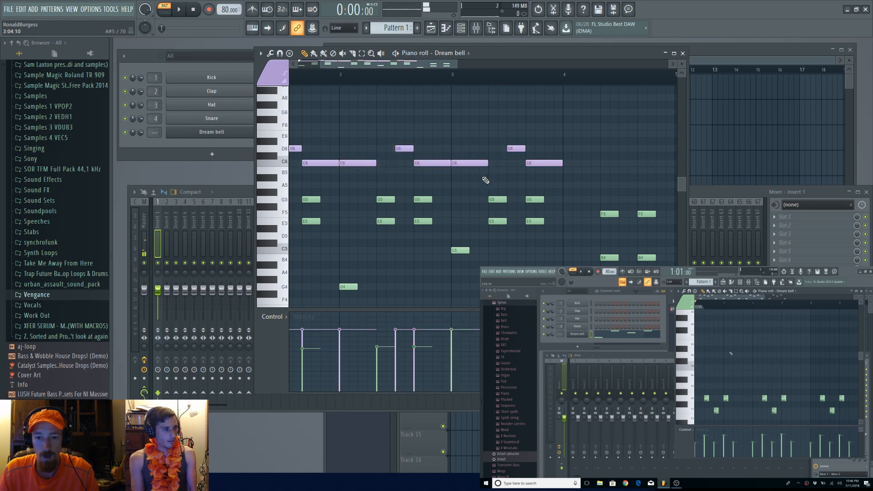
{"action": "scroll", "coordinate": [472, 176], "scroll_direction": "down", "scroll_amount": 2}
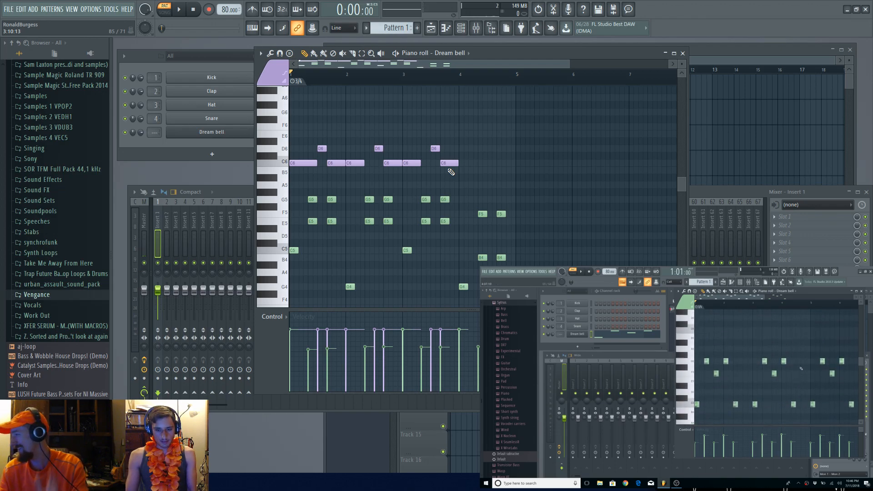
{"action": "mouse_move", "coordinate": [486, 145]}
{"action": "left_mouse_down"}
{"action": "mouse_move", "coordinate": [289, 209]}
{"action": "mouse_move", "coordinate": [291, 182]}
{"action": "left_mouse_up"}
{"action": "mouse_move", "coordinate": [306, 133]}
{"action": "left_mouse_down"}
{"action": "mouse_move", "coordinate": [481, 181]}
{"action": "mouse_move", "coordinate": [501, 154]}
{"action": "left_mouse_up"}
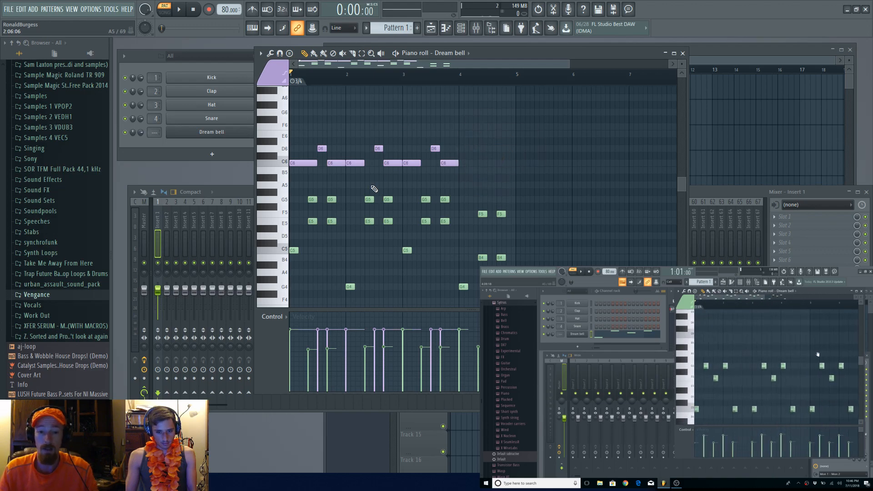
Step: Place a four-step B5 melody note at the start of bar 4 and select it
{"action": "scroll", "coordinate": [435, 185], "scroll_direction": "up", "scroll_amount": 2}
{"action": "left_click_drag", "start_coordinate": [435, 185], "coordinate": [382, 167]}
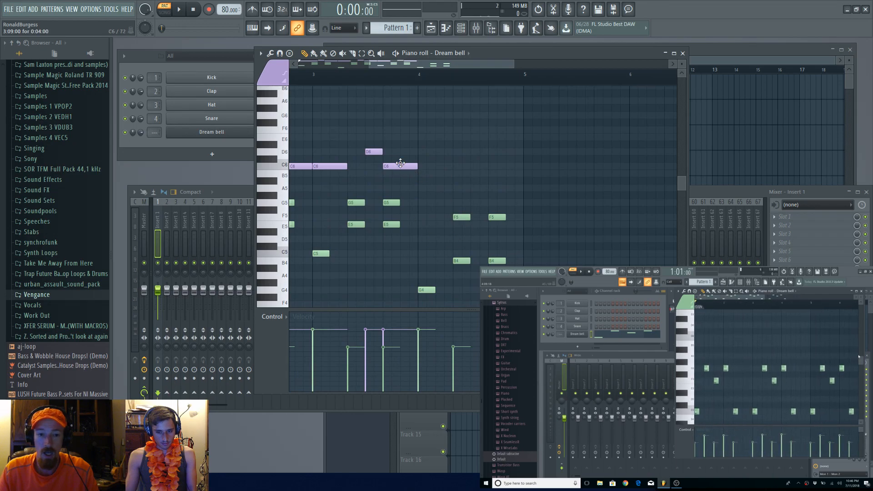
{"action": "left_click", "coordinate": [425, 174]}
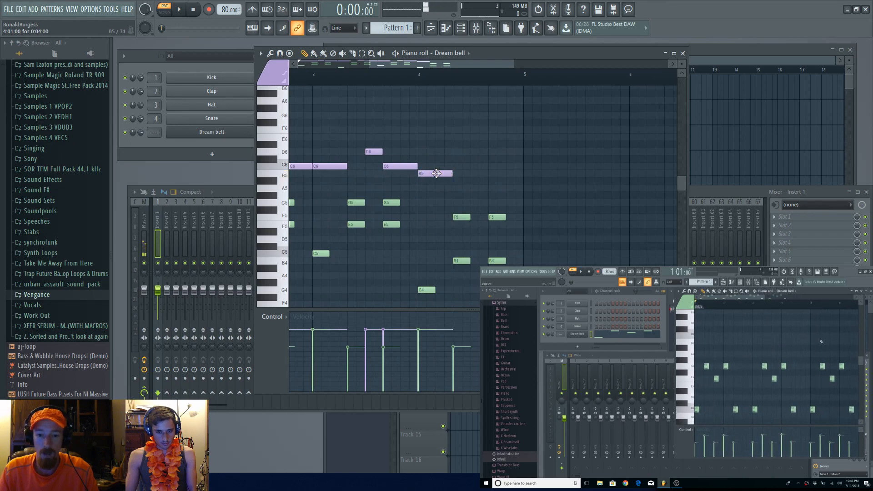
{"action": "left_click", "coordinate": [433, 174], "text": "ctrl"}
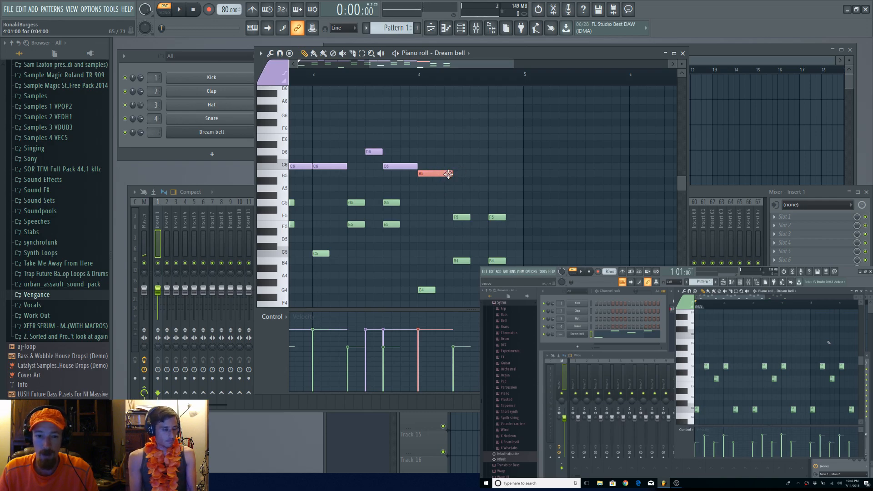
Step: Keep bar 4's opening note at four steps and raise it to D6, and add a two-step B5 followed by a four-step C6
{"action": "left_click_drag", "start_coordinate": [453, 174], "coordinate": [426, 175]}
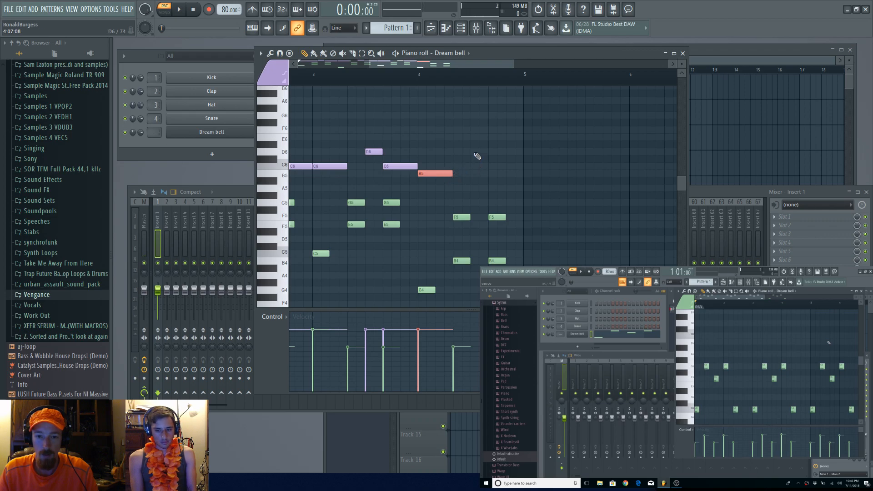
{"action": "left_click", "coordinate": [486, 153]}
{"action": "left_click_drag", "start_coordinate": [504, 155], "coordinate": [479, 174]}
{"action": "left_click", "coordinate": [485, 166]}
{"action": "left_click", "coordinate": [491, 166]}
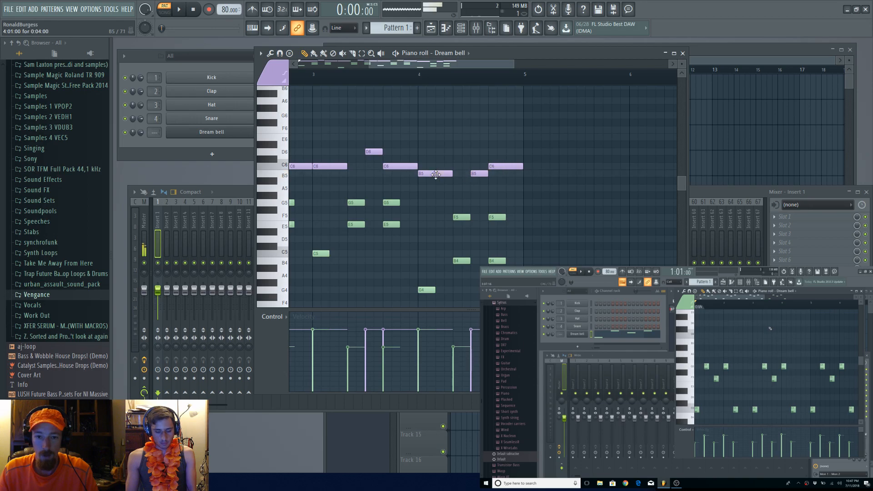
{"action": "left_click_drag", "start_coordinate": [434, 175], "coordinate": [434, 151]}
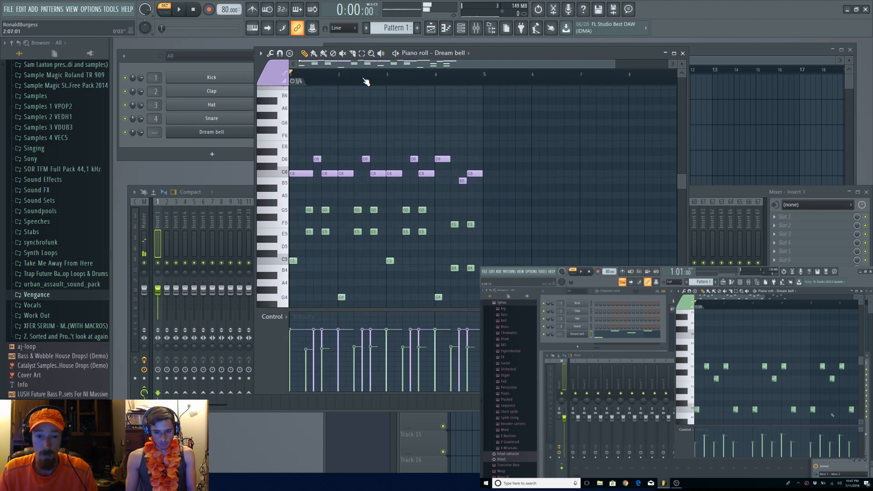
Step: Play the melody from the start of bar 3 through bar 4
{"action": "left_click", "coordinate": [386, 81]}
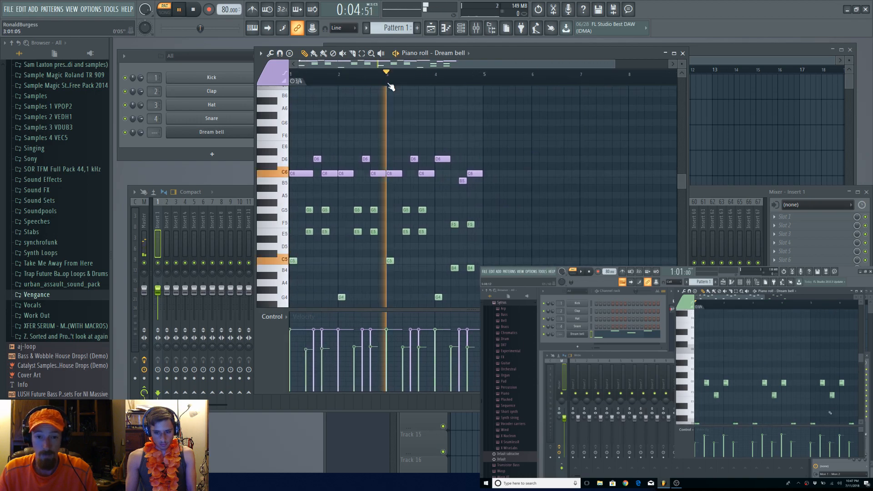
{"action": "key", "text": "space"}
{"action": "scroll", "coordinate": [423, 146], "scroll_direction": "up", "scroll_amount": 3}
{"action": "left_click_drag", "start_coordinate": [423, 145], "coordinate": [381, 138]}
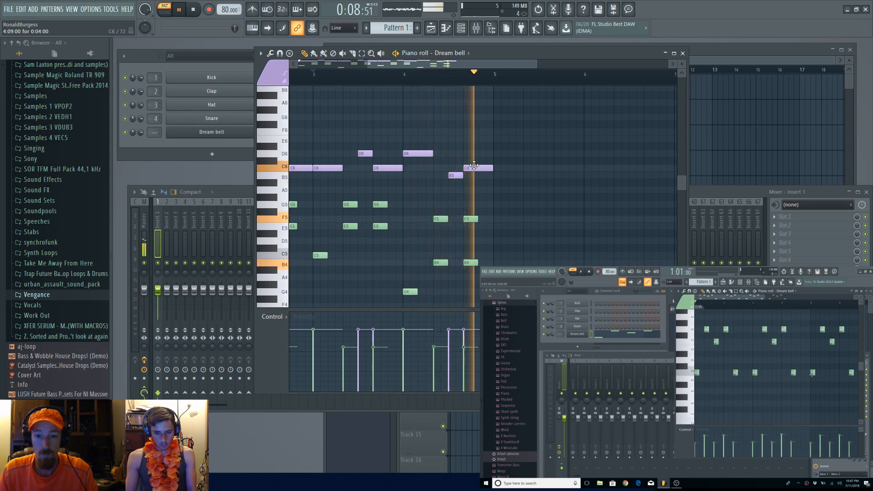
{"action": "key", "text": "space"}
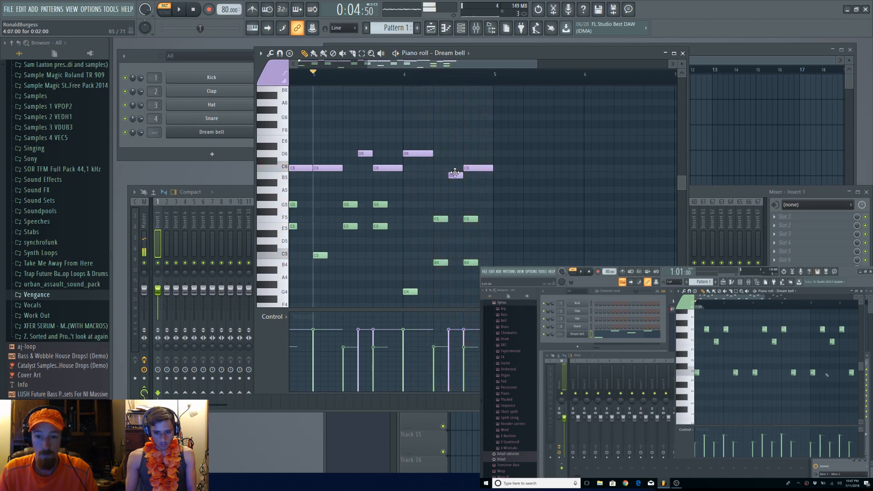
Step: Lower bar 4's two-step note to G5 and its closing four-step note to B5, and play from bar 3
{"action": "left_click_drag", "start_coordinate": [454, 176], "coordinate": [454, 204]}
{"action": "left_click_drag", "start_coordinate": [474, 167], "coordinate": [489, 183]}
{"action": "key", "text": "space"}
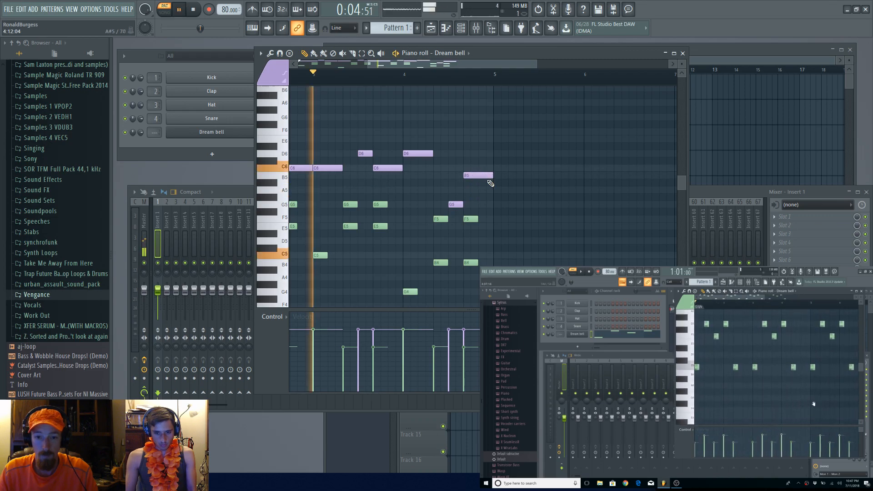
{"action": "scroll", "coordinate": [500, 168], "scroll_direction": "down", "scroll_amount": 2}
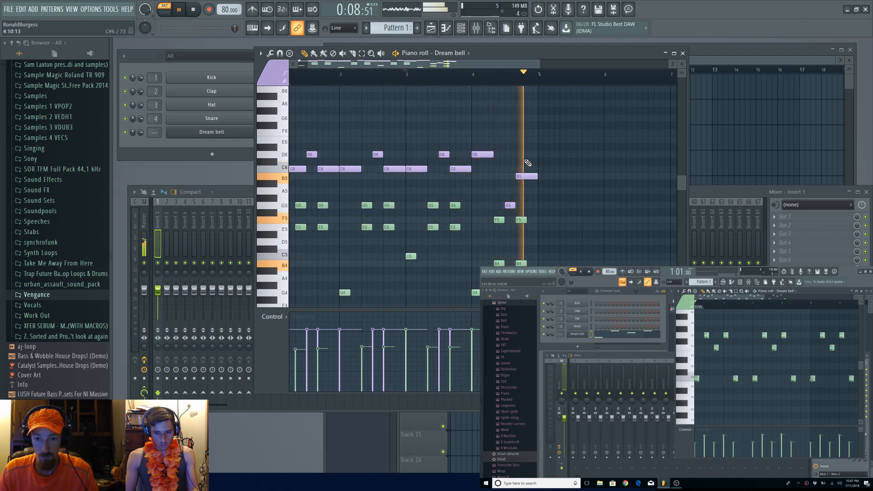
{"action": "key", "text": "space"}
Step: Copy the accompaniment notes of bars 1–4, without the melody, into bars 5–8
{"action": "left_click_drag", "start_coordinate": [496, 145], "coordinate": [554, 209]}
{"action": "scroll", "coordinate": [448, 154], "scroll_direction": "down", "scroll_amount": 2}
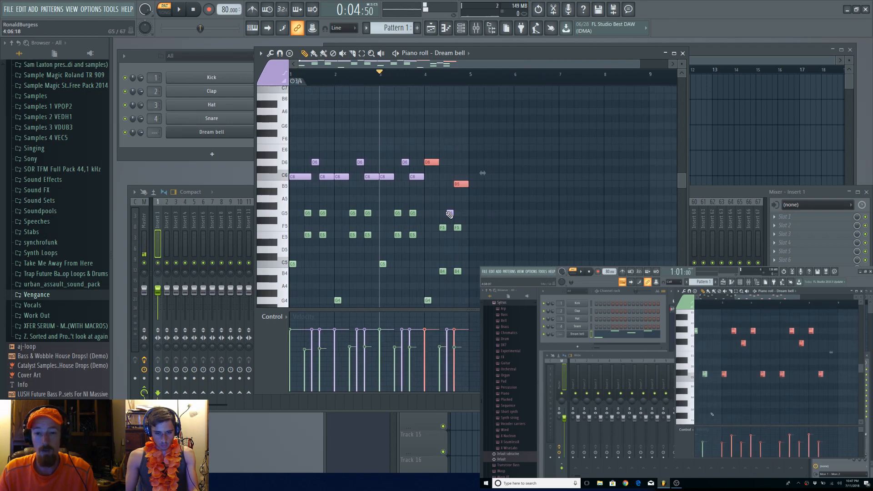
{"action": "scroll", "coordinate": [448, 200], "scroll_direction": "down", "scroll_amount": 3}
{"action": "left_click_drag", "start_coordinate": [282, 164], "coordinate": [283, 299]}
{"action": "left_click_drag", "start_coordinate": [293, 218], "coordinate": [472, 217]}
{"action": "left_click", "coordinate": [608, 141], "text": "ctrl"}
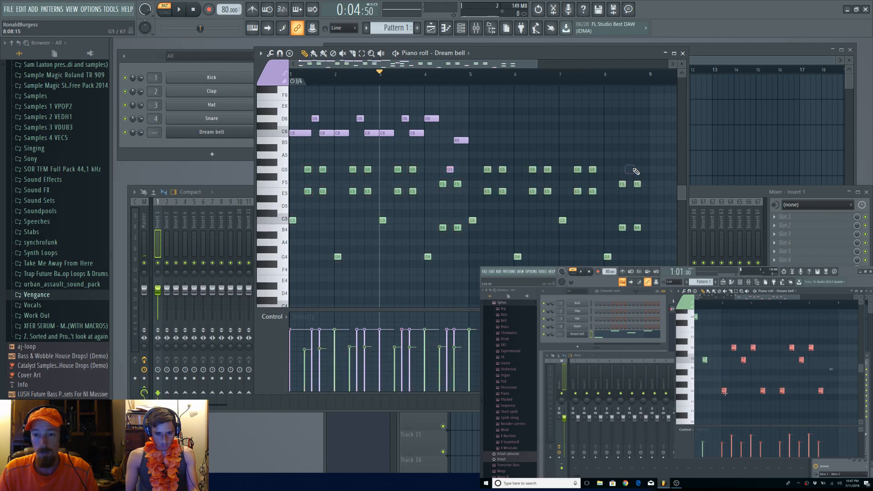
Step: Select the time ranges of bars 5–8 and bars 1–4 in turn and clear the selection
{"action": "scroll", "coordinate": [536, 121], "scroll_direction": "down", "scroll_amount": 2}
{"action": "left_click_drag", "start_coordinate": [430, 85], "coordinate": [568, 109]}
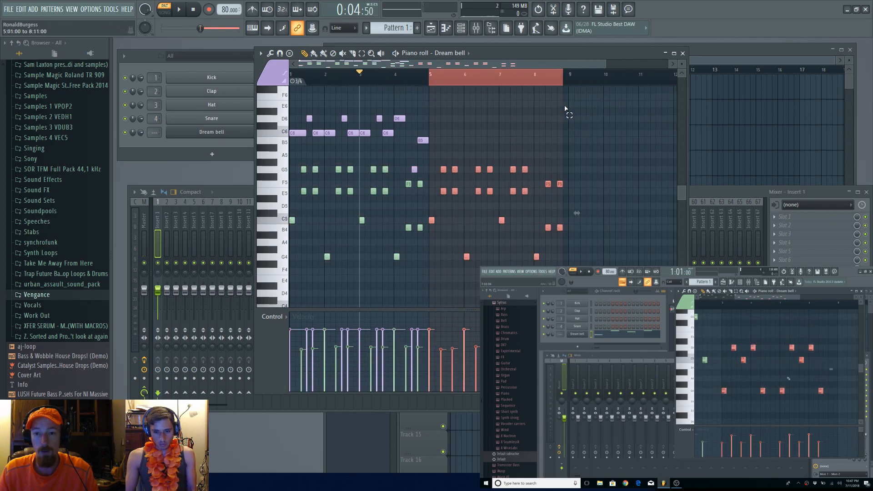
{"action": "left_click_drag", "start_coordinate": [430, 85], "coordinate": [293, 85]}
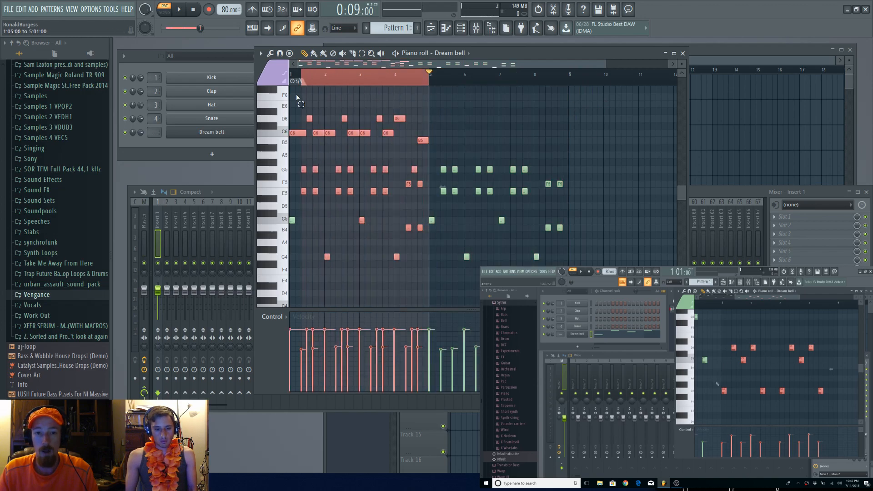
{"action": "left_click", "coordinate": [371, 105], "text": "ctrl"}
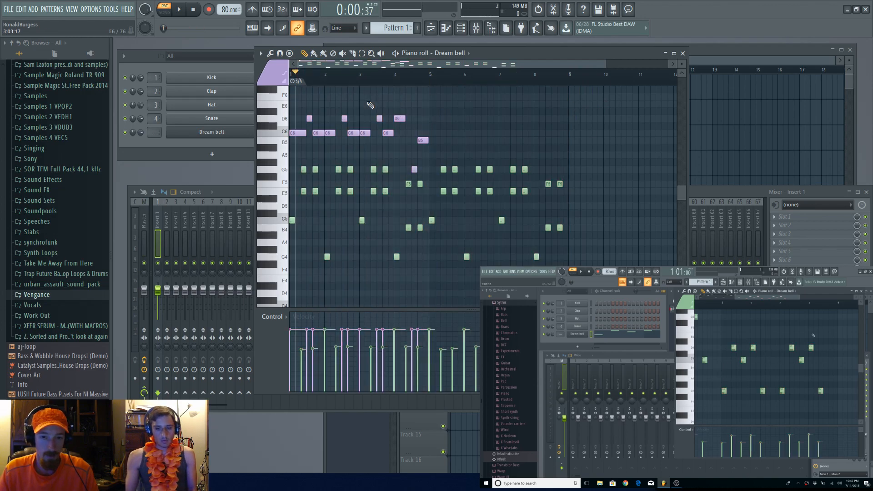
{"action": "scroll", "coordinate": [429, 113], "scroll_direction": "down", "scroll_amount": 1}
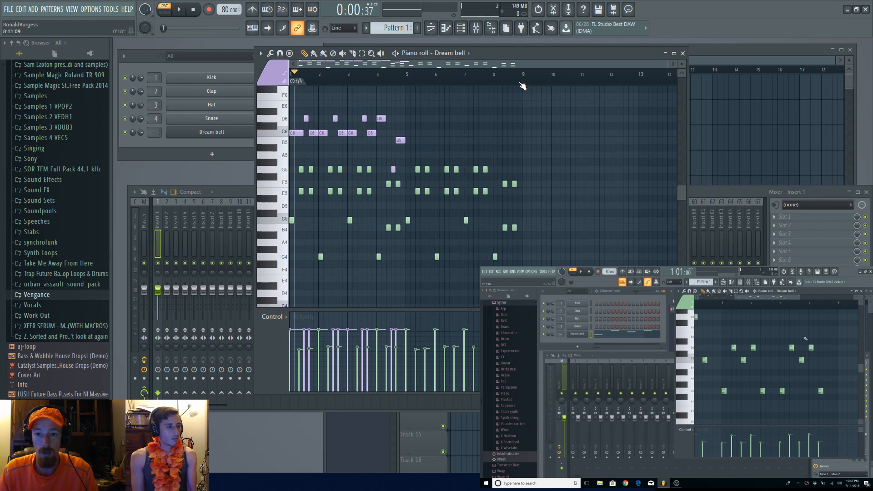
{"action": "left_click_drag", "start_coordinate": [522, 86], "coordinate": [292, 85]}
{"action": "left_click", "coordinate": [452, 108], "text": "ctrl"}
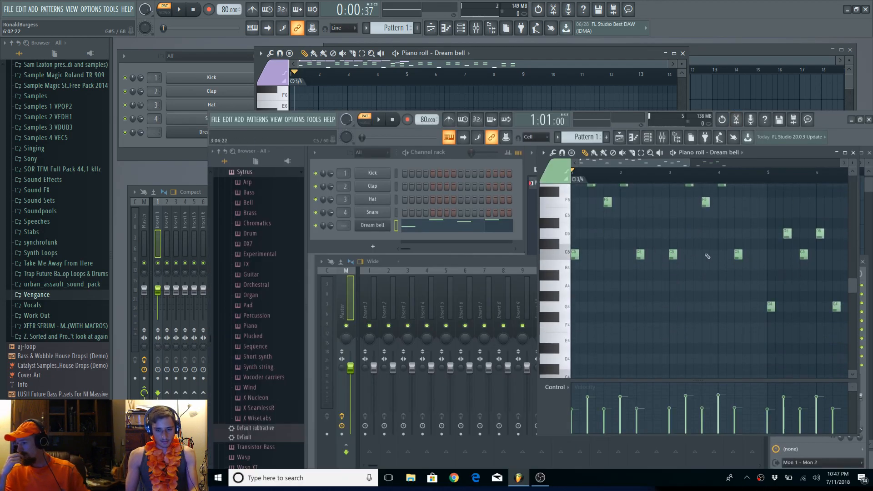
Step: Play the pattern in the second project window and place a four-step B5 melody note at the start of bar 1 there
{"action": "key", "text": "space"}
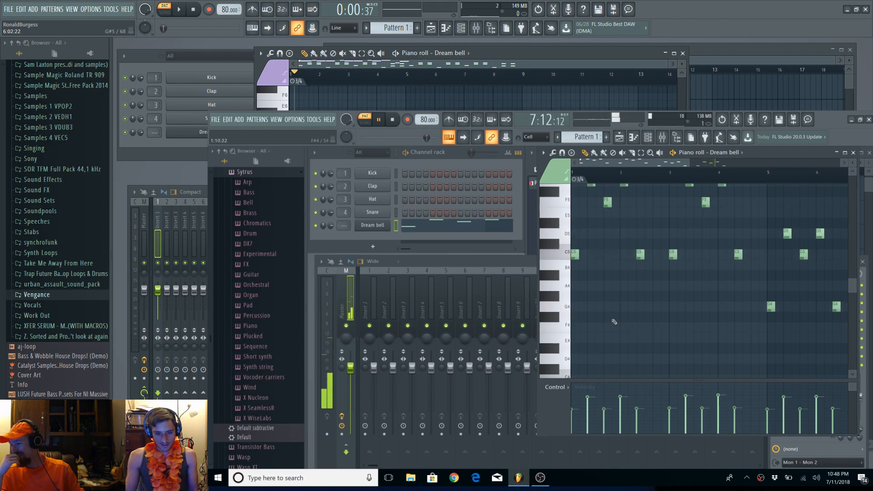
{"action": "key", "text": "space"}
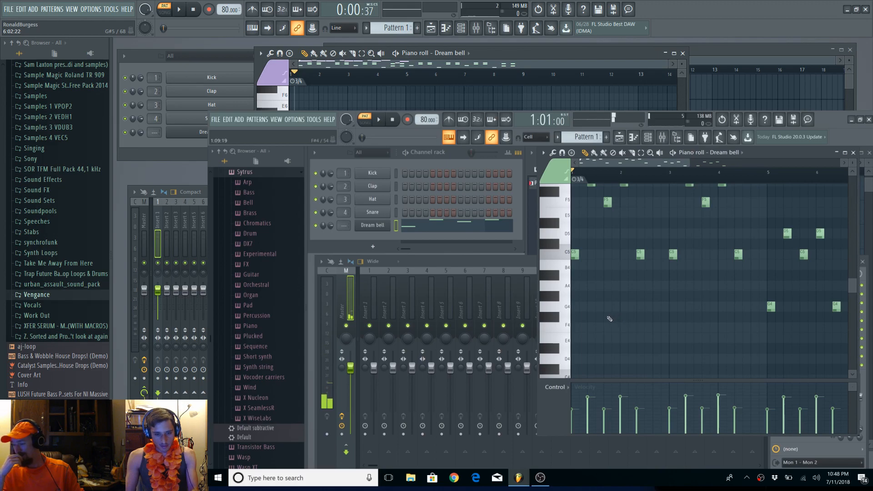
{"action": "scroll", "coordinate": [609, 319], "scroll_direction": "up", "scroll_amount": 3}
{"action": "scroll", "coordinate": [631, 221], "scroll_direction": "up", "scroll_amount": 5}
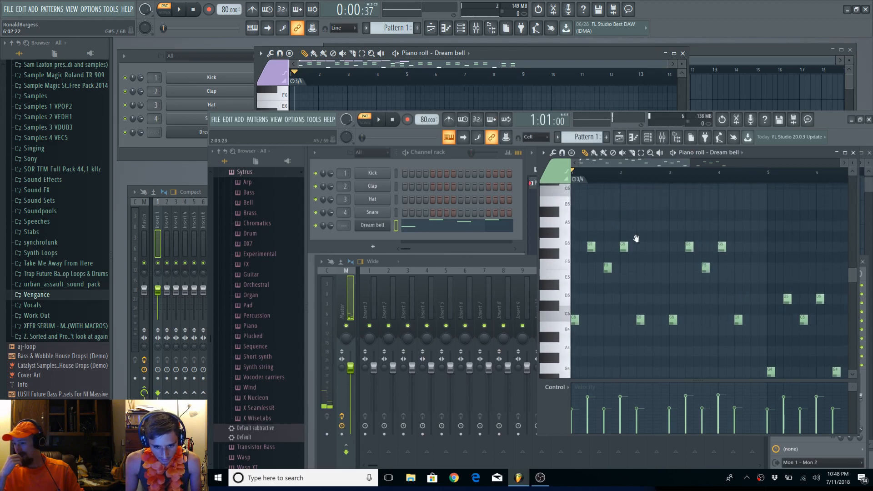
{"action": "scroll", "coordinate": [636, 291], "scroll_direction": "down", "scroll_amount": 1}
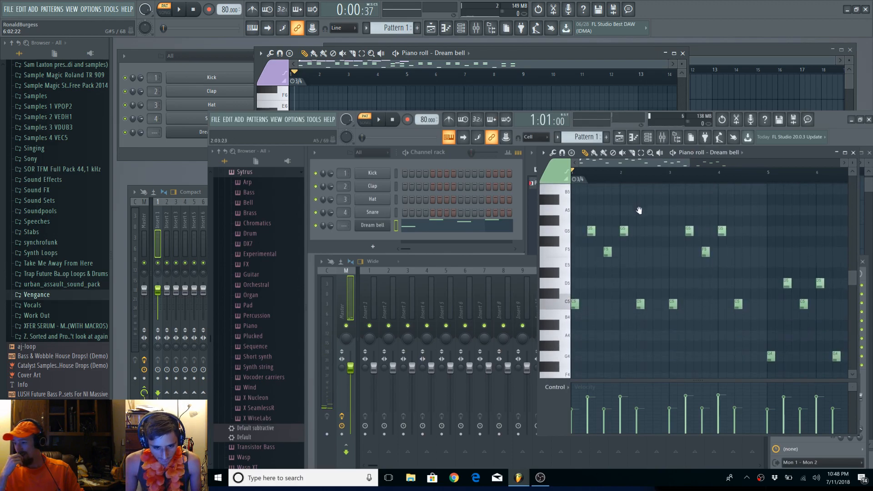
{"action": "scroll", "coordinate": [623, 231], "scroll_direction": "down", "scroll_amount": 2}
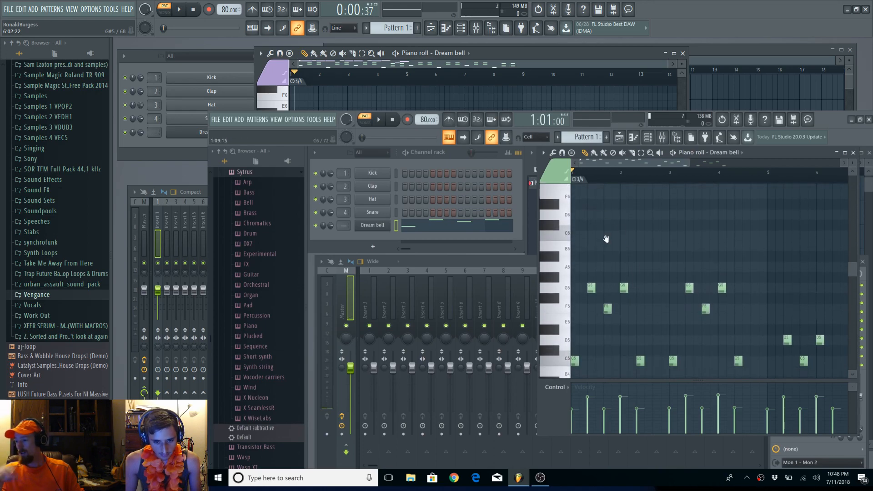
{"action": "scroll", "coordinate": [606, 254], "scroll_direction": "up", "scroll_amount": 3}
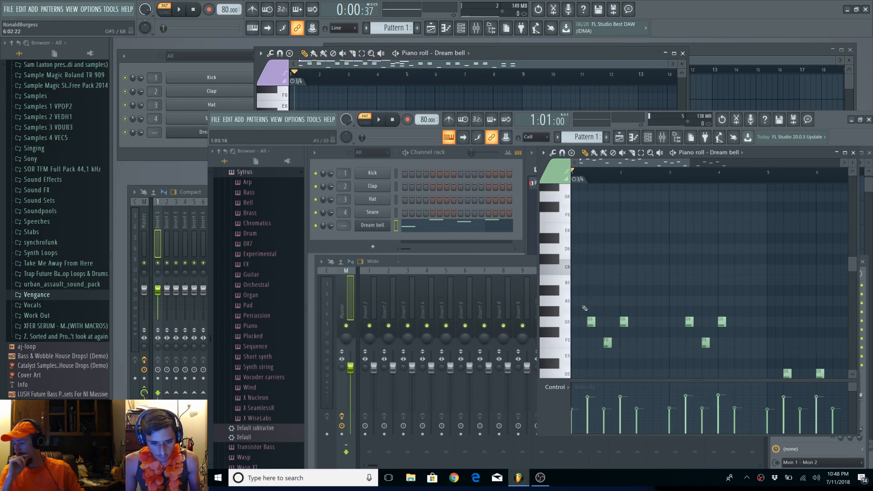
{"action": "left_click", "coordinate": [575, 281]}
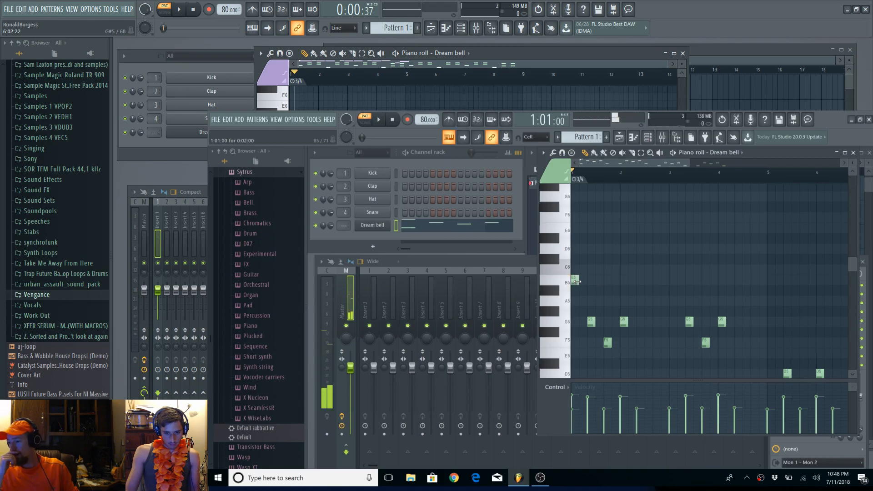
{"action": "left_click_drag", "start_coordinate": [578, 282], "coordinate": [585, 279]}
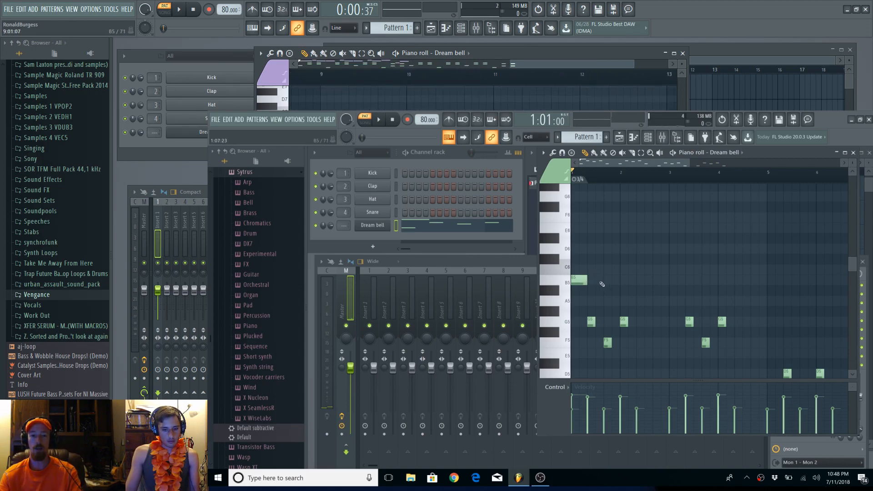
Step: In the first project window, place a B5 at the start of bar 9, shorten it to one step, and play it
{"action": "left_click", "coordinate": [322, 208]}
{"action": "left_click_drag", "start_coordinate": [334, 209], "coordinate": [350, 215]}
{"action": "left_click", "coordinate": [332, 207]}
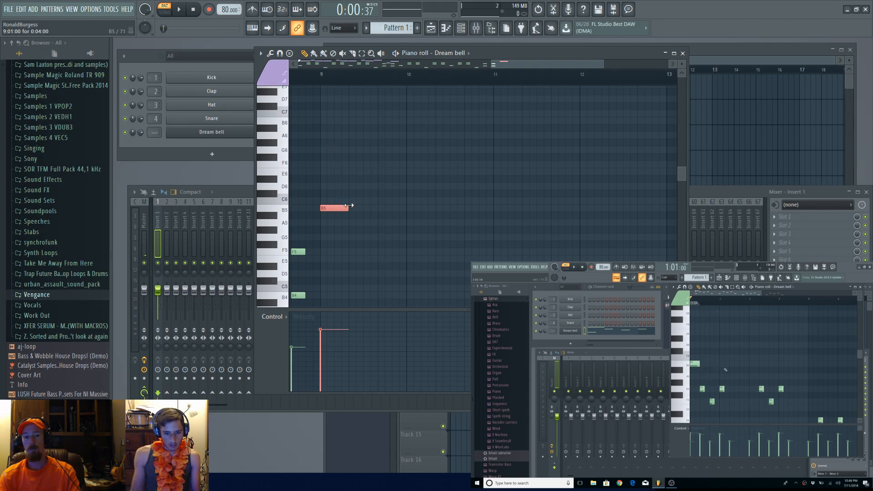
{"action": "left_click_drag", "start_coordinate": [348, 207], "coordinate": [296, 206]}
{"action": "left_click", "coordinate": [349, 76]}
{"action": "key", "text": "space"}
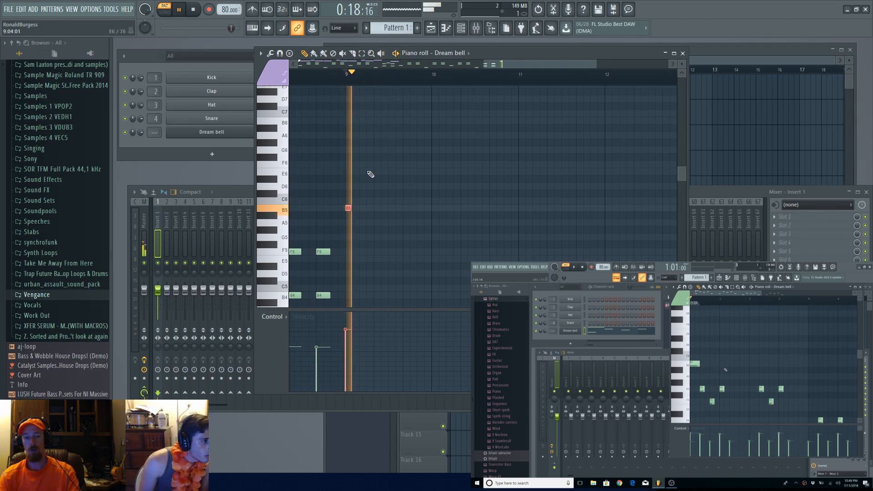
{"action": "key", "text": "space"}
Step: Stretch the B5 in bar 9 to a full bar, play it, and delete the note
{"action": "left_click_drag", "start_coordinate": [350, 208], "coordinate": [431, 209]}
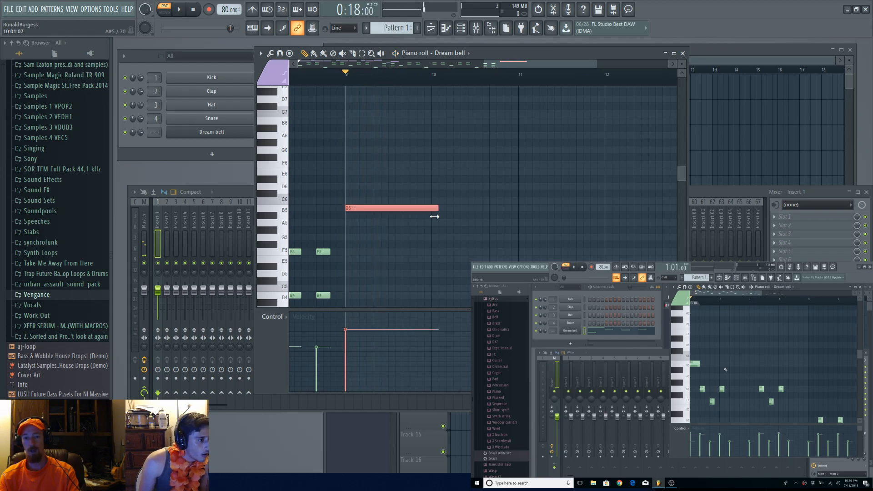
{"action": "key", "text": "space"}
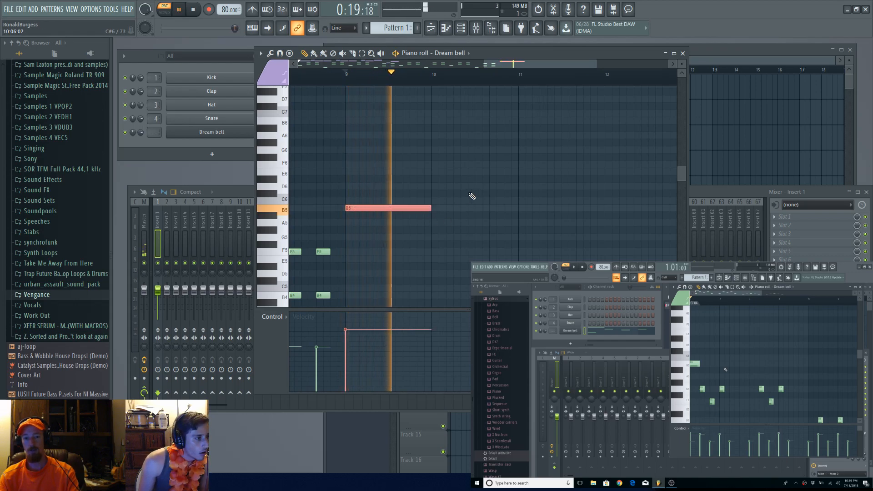
{"action": "key", "text": "space"}
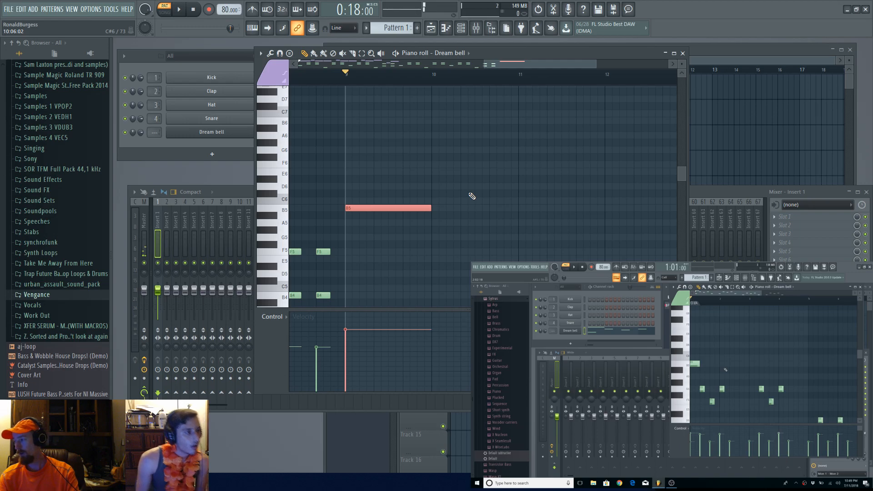
{"action": "right_click", "coordinate": [393, 208]}
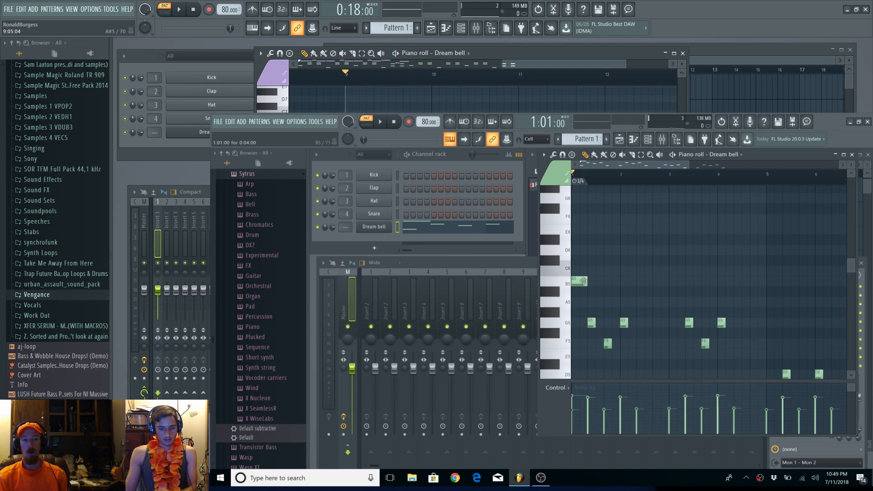
Step: In the second project window, pick colour group 9 and try to replace bar 1's B5 with a four-step note in that colour
{"action": "left_click", "coordinate": [272, 77]}
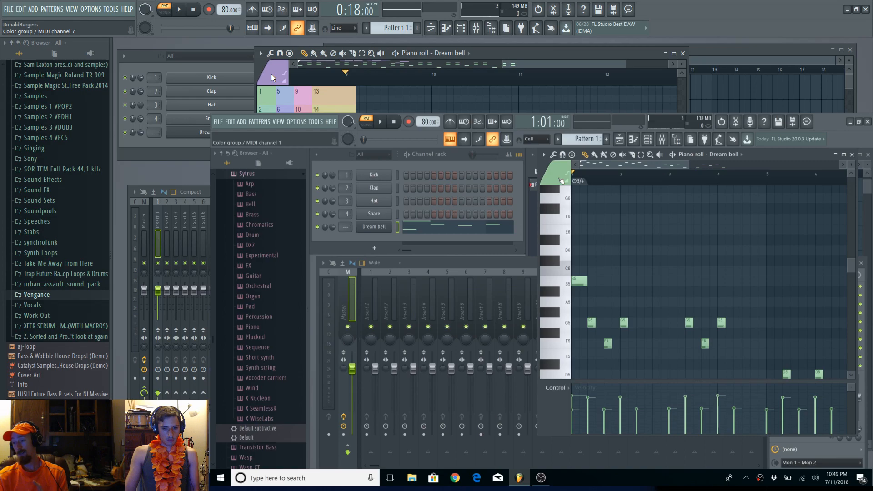
{"action": "left_click", "coordinate": [563, 180]}
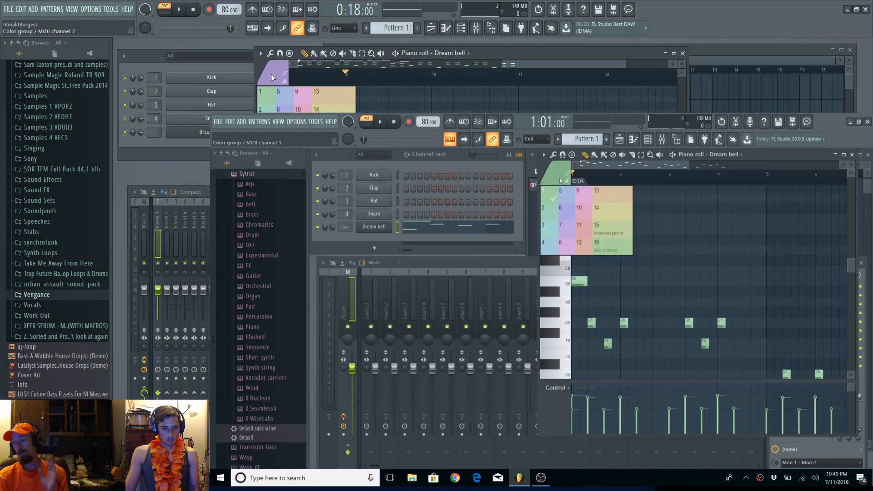
{"action": "left_click", "coordinate": [586, 198]}
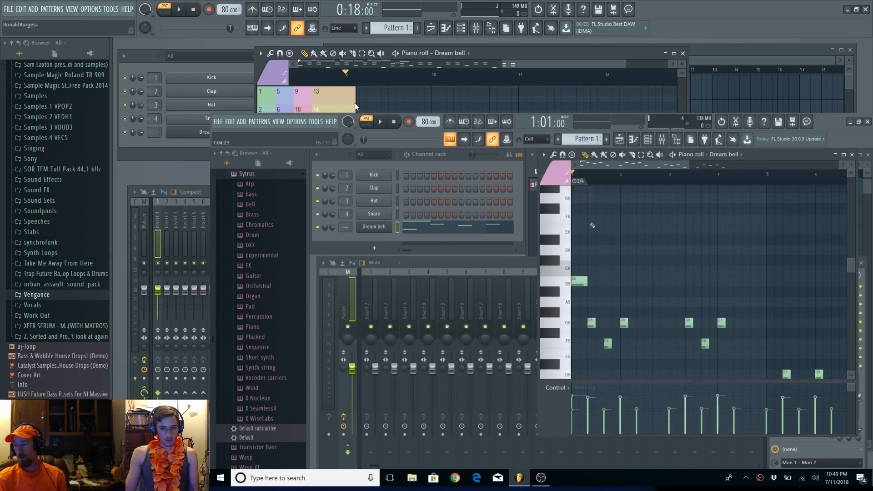
{"action": "left_click", "coordinate": [579, 282]}
{"action": "left_click", "coordinate": [544, 64]}
{"action": "right_click", "coordinate": [579, 282]}
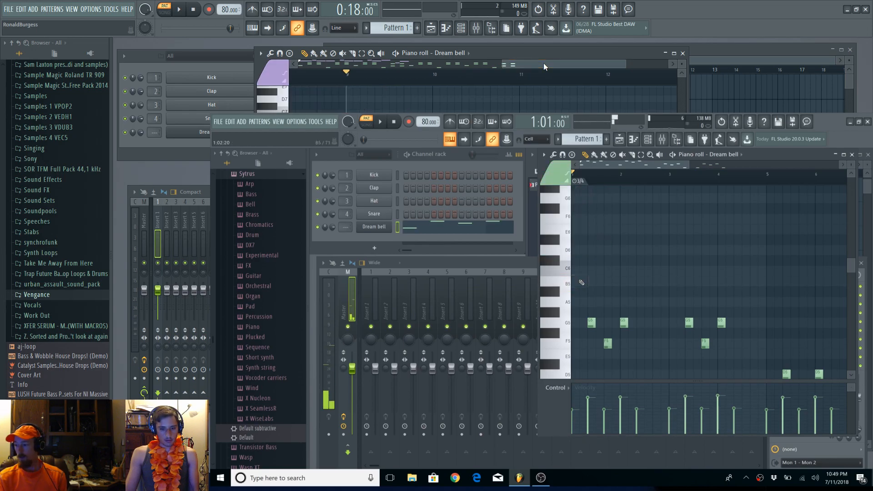
{"action": "left_click", "coordinate": [574, 282]}
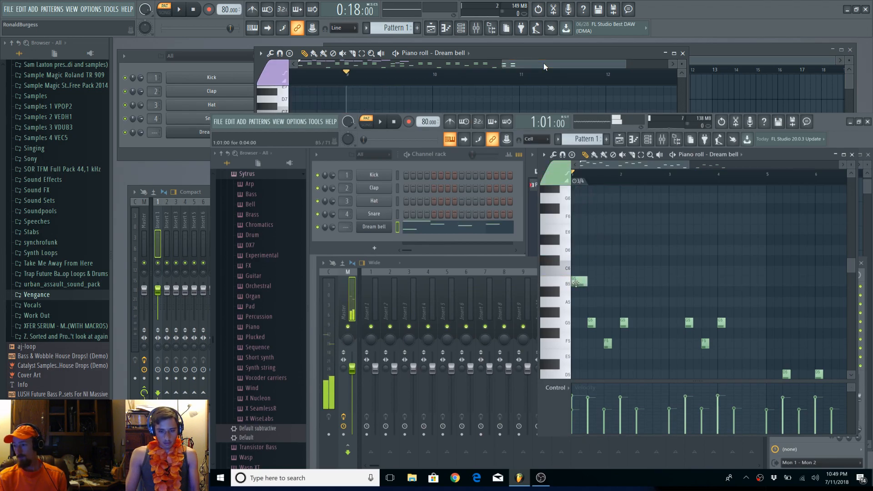
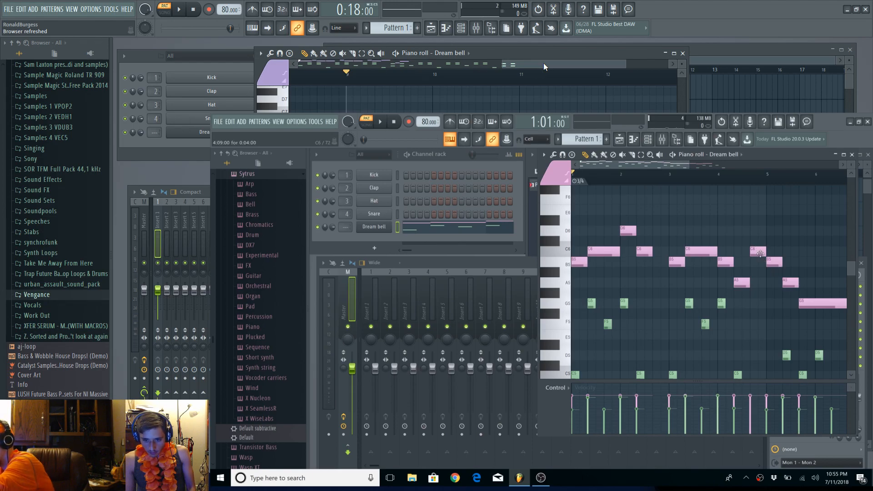
Step: Delete the C6 melody note on the last beat of bar 4 and play the pattern
{"action": "right_click", "coordinate": [761, 253]}
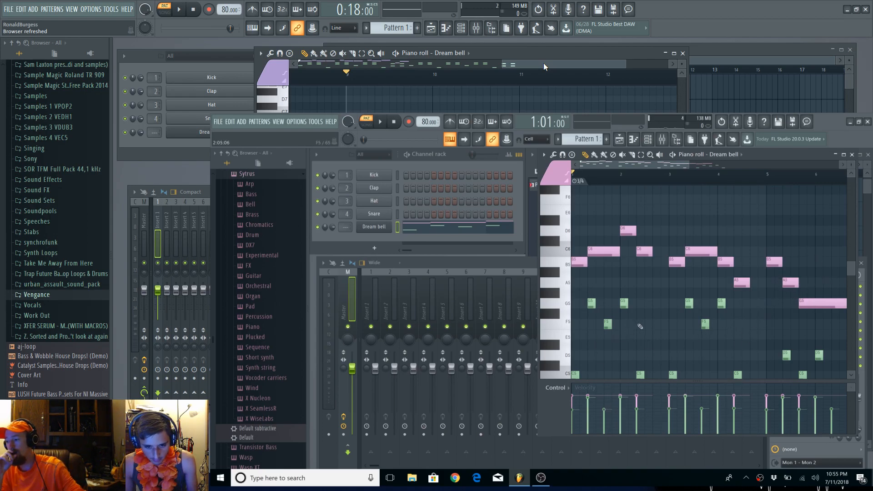
{"action": "key", "text": "space"}
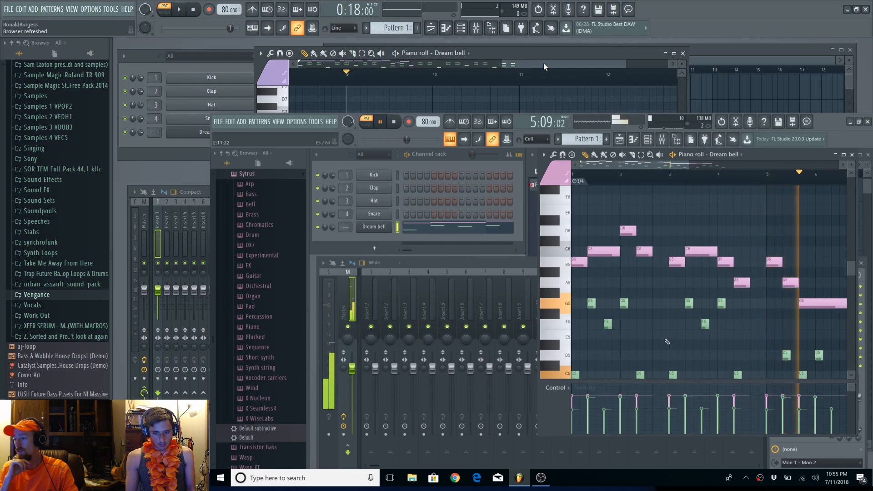
{"action": "key", "text": "space"}
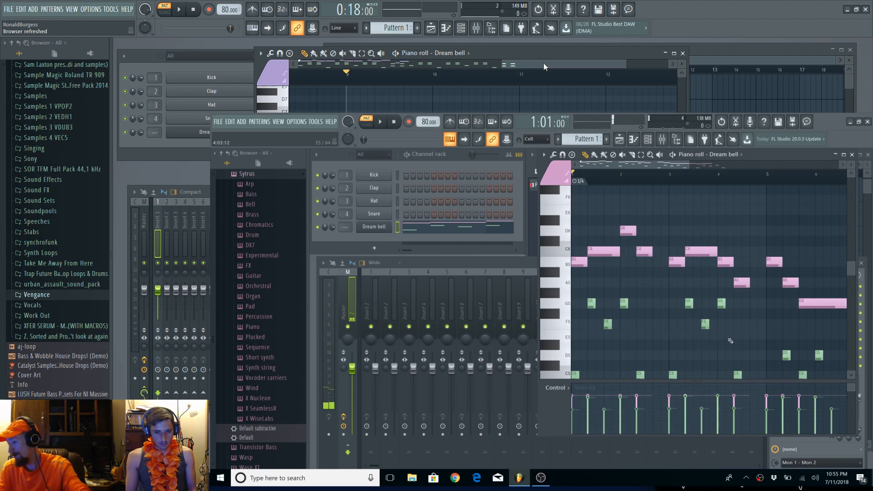
Step: Audition the melody notes up to bar 3's long C6 and try a G#5 late in bar 4
{"action": "mouse_move", "coordinate": [758, 340]}
{"action": "left_mouse_down"}
{"action": "mouse_move", "coordinate": [711, 302]}
{"action": "mouse_move", "coordinate": [790, 331]}
{"action": "mouse_move", "coordinate": [791, 301]}
{"action": "left_mouse_up"}
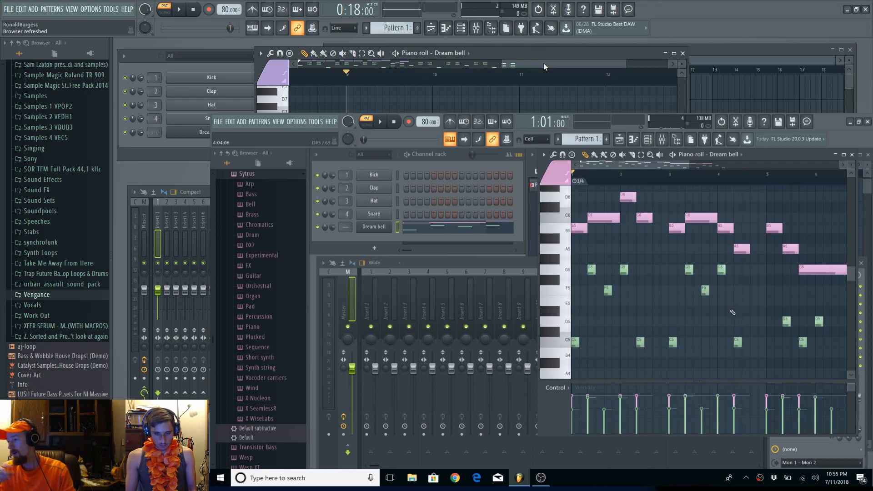
{"action": "left_click_drag", "start_coordinate": [757, 300], "coordinate": [733, 314]}
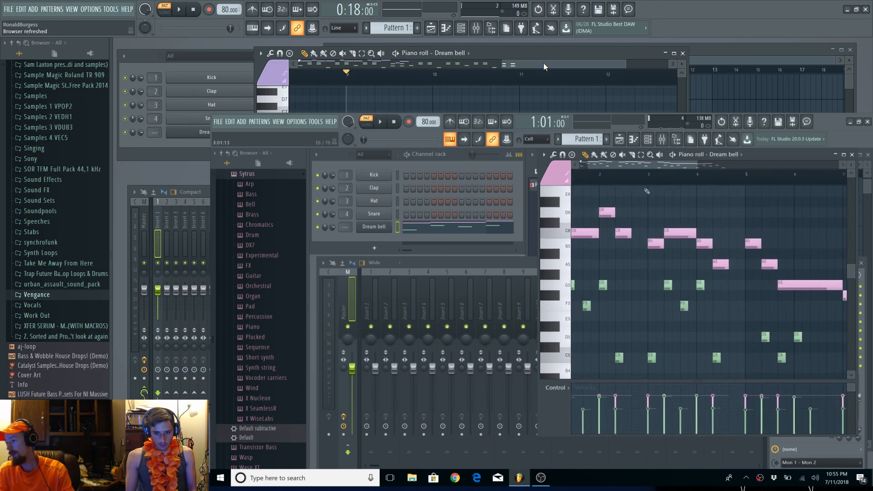
{"action": "left_click", "coordinate": [578, 231]}
{"action": "left_click", "coordinate": [607, 212]}
{"action": "left_click", "coordinate": [628, 233]}
{"action": "left_click", "coordinate": [654, 244]}
{"action": "left_click", "coordinate": [676, 233]}
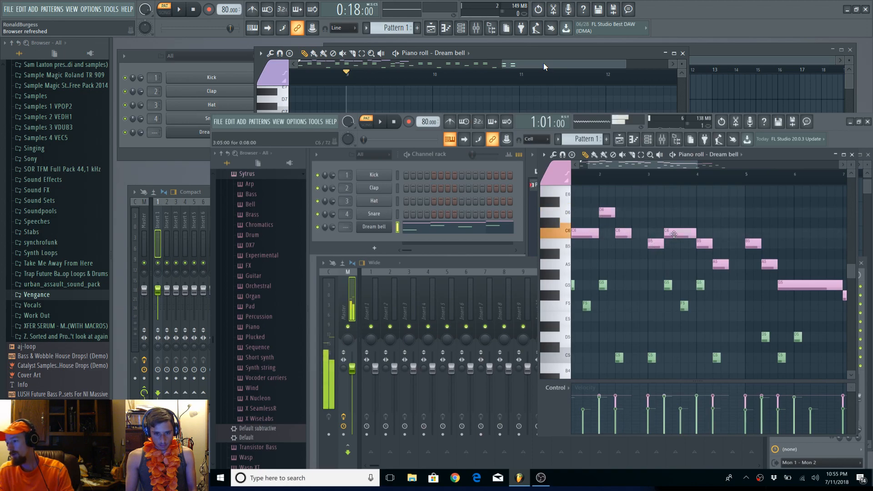
{"action": "left_click", "coordinate": [725, 274]}
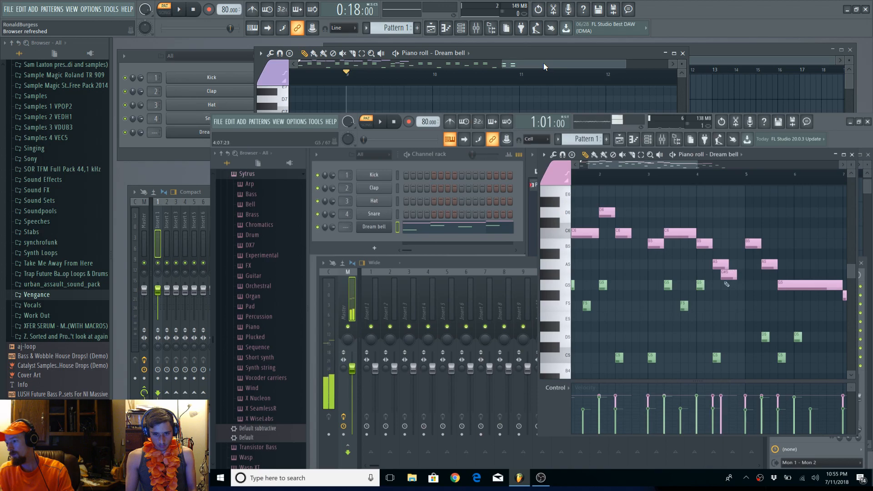
{"action": "right_click", "coordinate": [726, 274]}
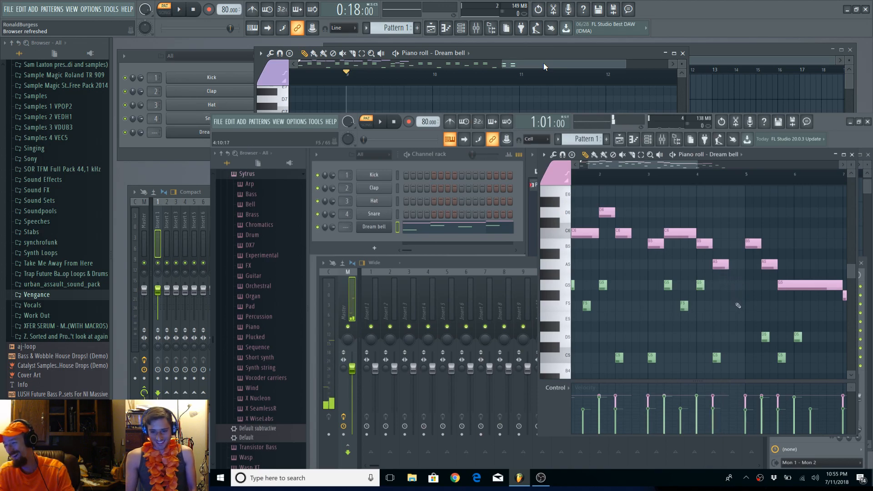
Step: Shorten the G5 that starts on bar 5's last beat to four steps and place a four-step D5 on bar 6's second beat
{"action": "left_click_drag", "start_coordinate": [710, 306], "coordinate": [658, 316]}
{"action": "left_click", "coordinate": [717, 275]}
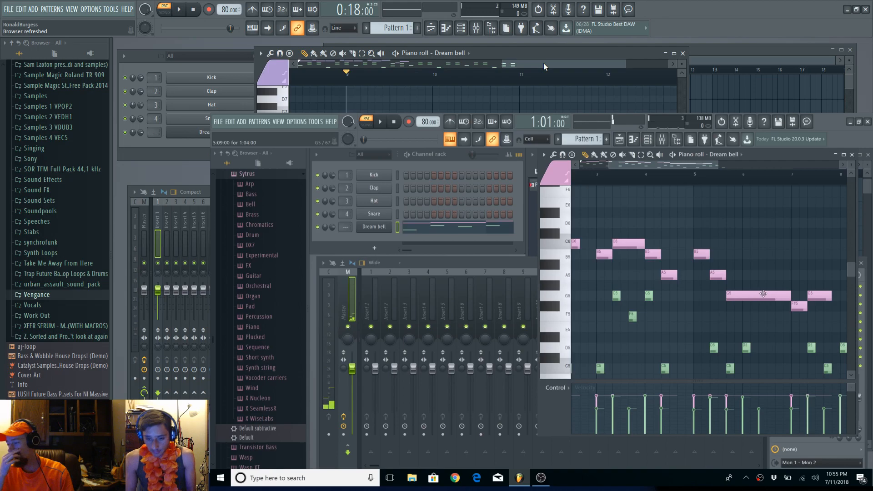
{"action": "left_click_drag", "start_coordinate": [790, 296], "coordinate": [738, 300]}
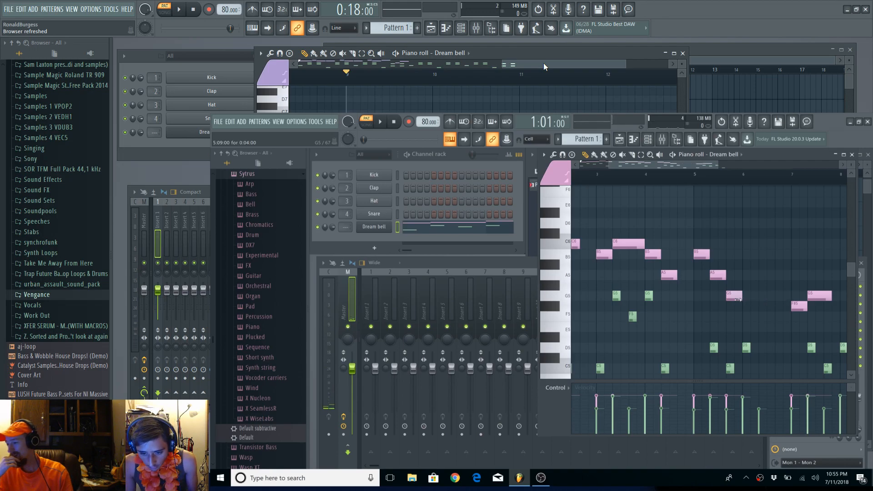
{"action": "left_click", "coordinate": [755, 318]}
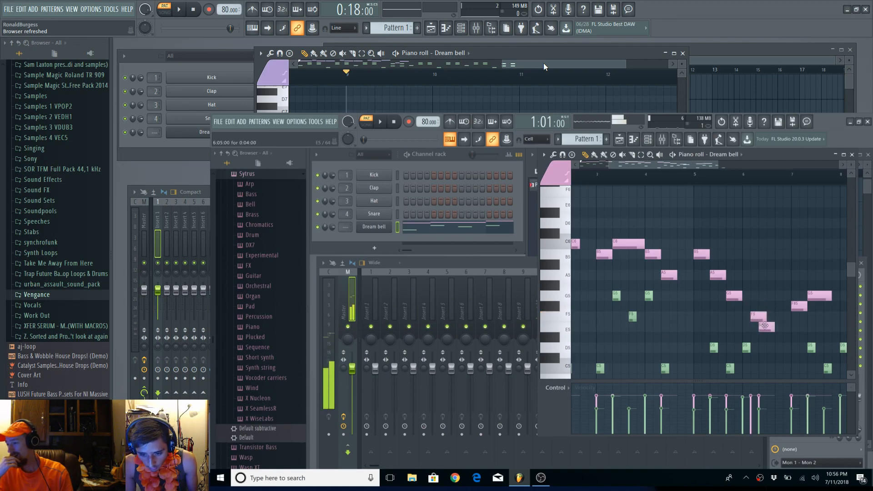
{"action": "right_click", "coordinate": [758, 317]}
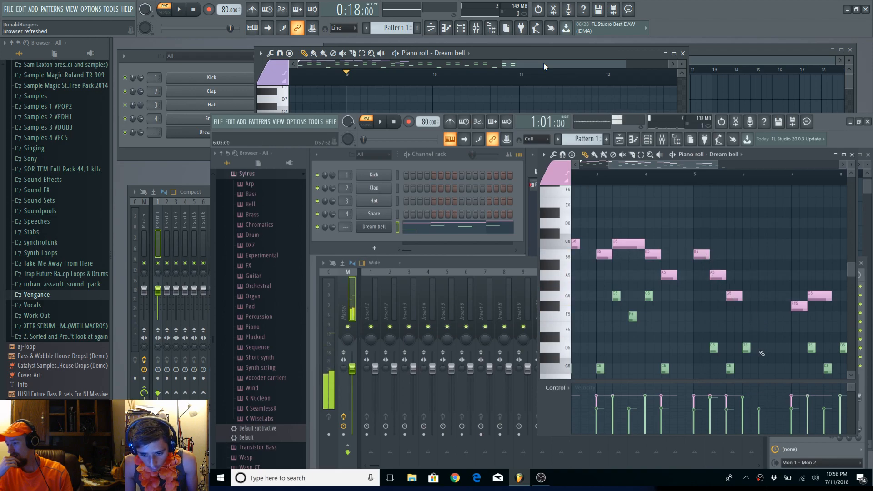
{"action": "left_click", "coordinate": [760, 349]}
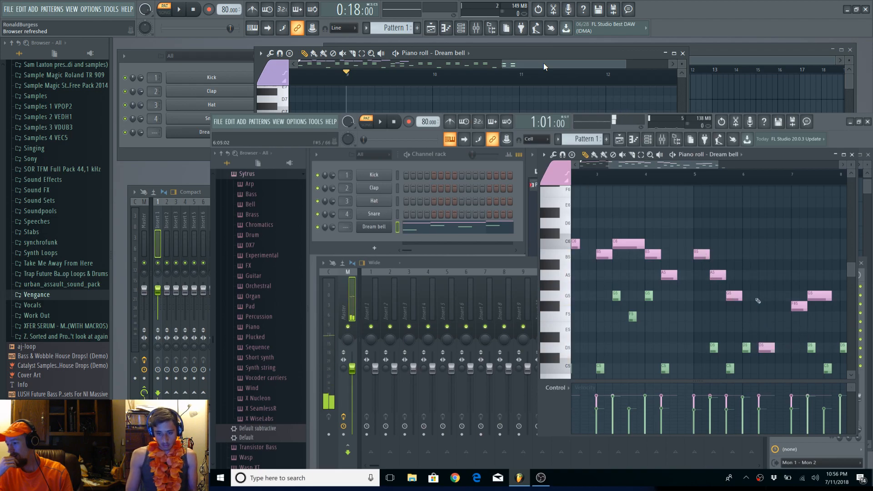
{"action": "left_click", "coordinate": [798, 305]}
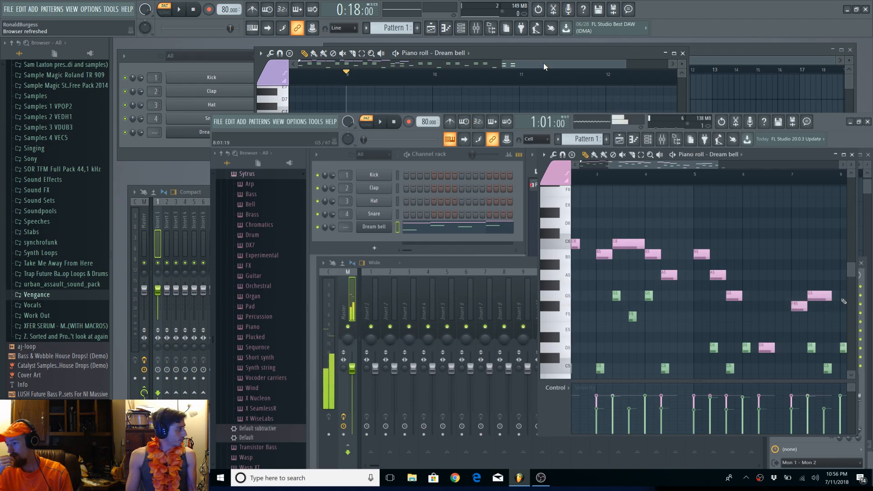
Step: Try removing the B5 at the start of bar 3 and undo the deletion
{"action": "mouse_move", "coordinate": [817, 312]}
{"action": "left_mouse_down"}
{"action": "mouse_move", "coordinate": [682, 319]}
{"action": "mouse_move", "coordinate": [748, 316]}
{"action": "mouse_move", "coordinate": [793, 274]}
{"action": "mouse_move", "coordinate": [813, 280]}
{"action": "left_mouse_up"}
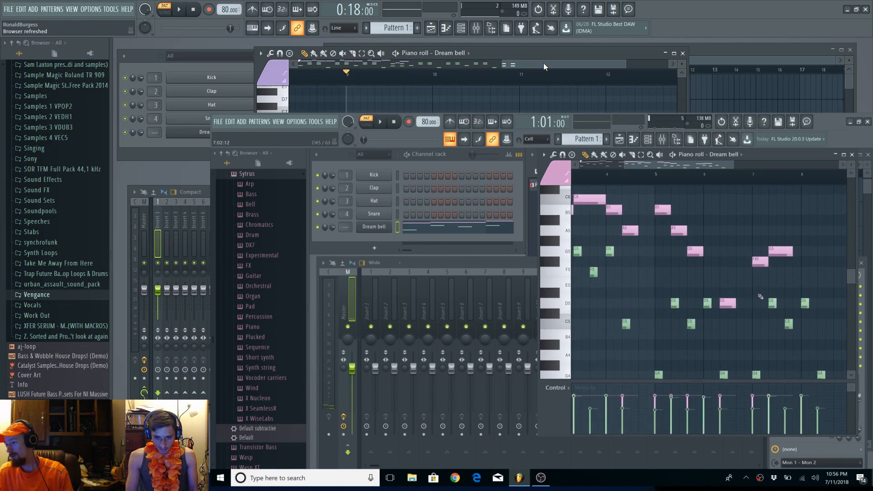
{"action": "left_click_drag", "start_coordinate": [713, 238], "coordinate": [825, 287]}
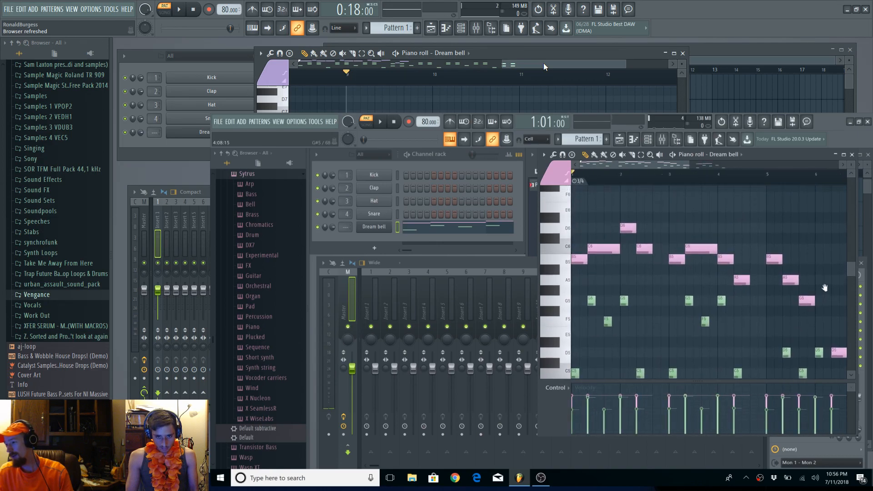
{"action": "left_click", "coordinate": [627, 230]}
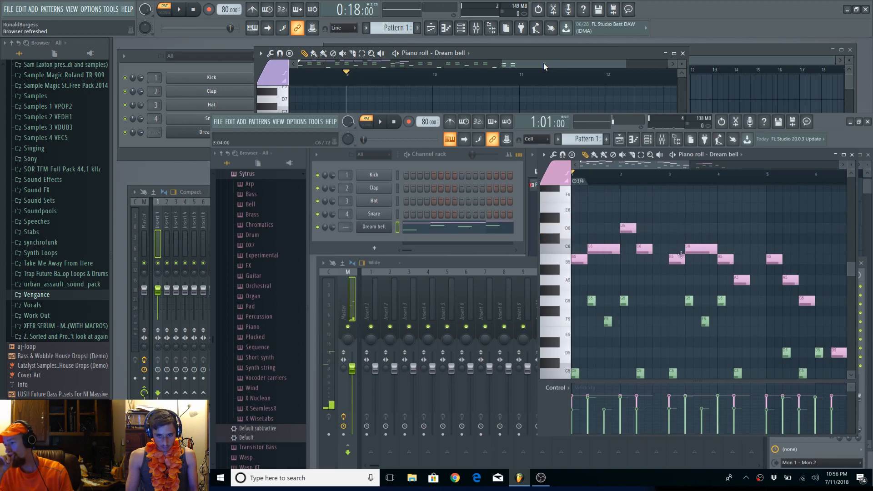
{"action": "right_click", "coordinate": [677, 262]}
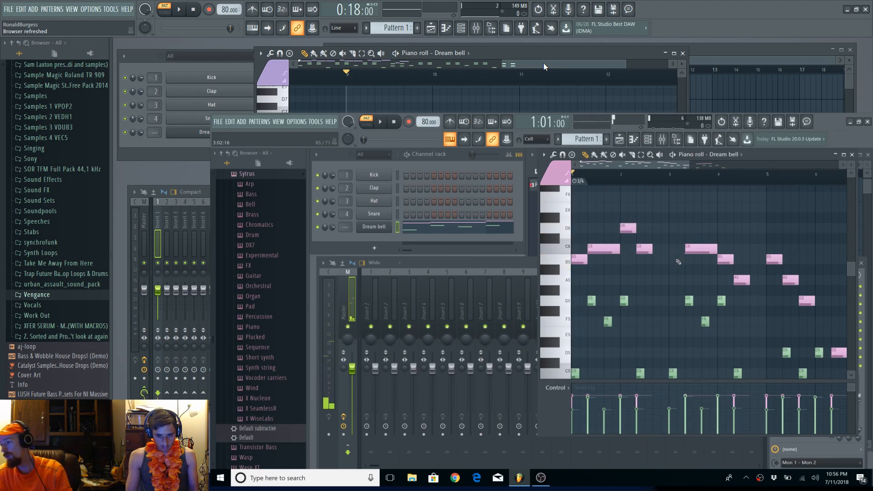
{"action": "key", "text": "ctrl+z"}
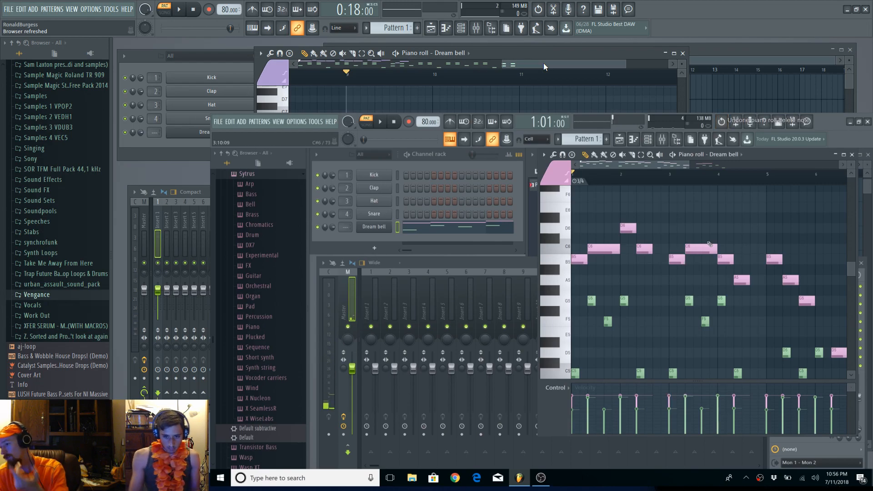
Step: Play the pattern from the start of bar 3
{"action": "left_click", "coordinate": [669, 174]}
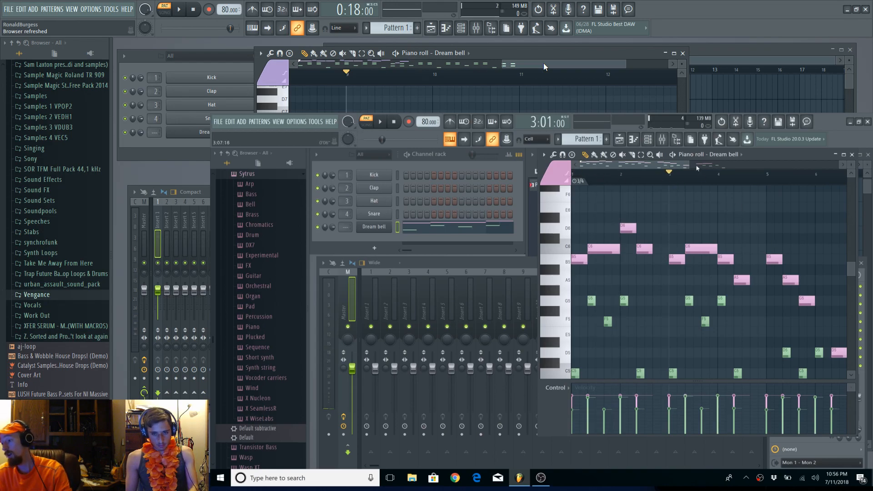
{"action": "key", "text": "space"}
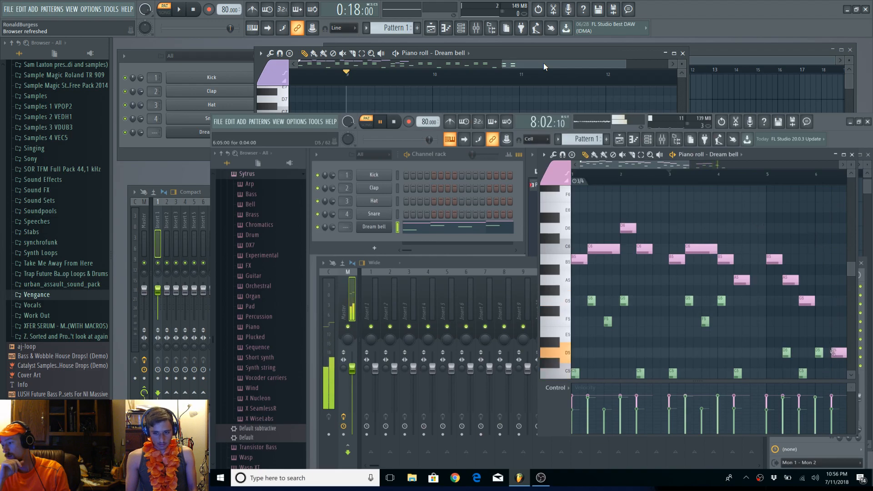
{"action": "key", "text": "space"}
Step: Try bar 6's D5 as a D#5 two steps earlier, and audition the B5, A5, G5 and D5 across bars 5 and 6
{"action": "left_click_drag", "start_coordinate": [654, 307], "coordinate": [592, 270]}
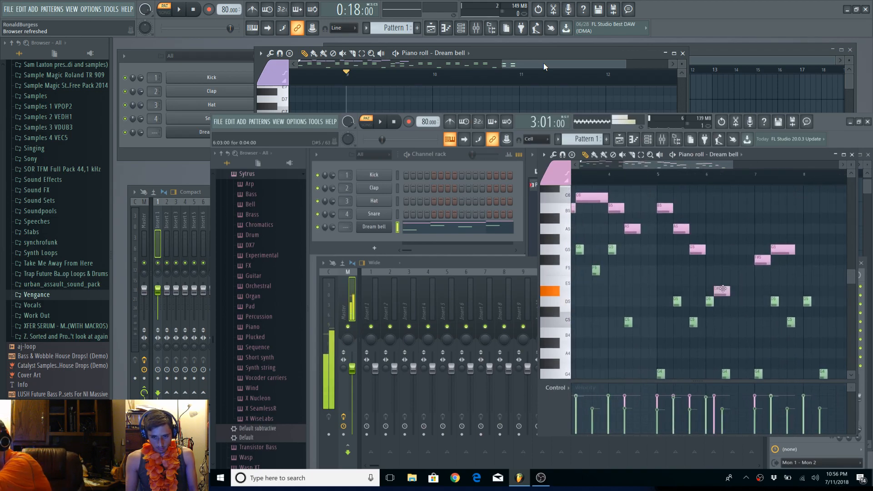
{"action": "mouse_move", "coordinate": [730, 302]}
{"action": "left_mouse_down"}
{"action": "mouse_move", "coordinate": [728, 281]}
{"action": "mouse_move", "coordinate": [728, 301]}
{"action": "mouse_move", "coordinate": [798, 353]}
{"action": "left_mouse_up"}
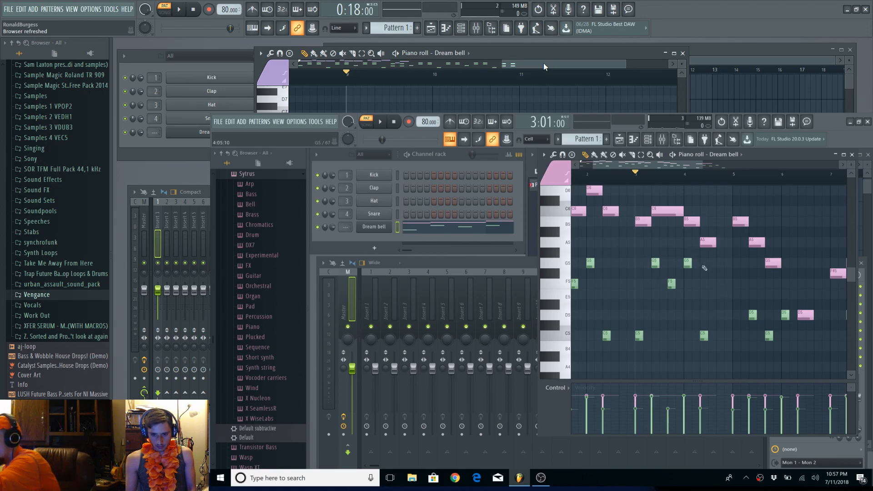
{"action": "left_click", "coordinate": [735, 221]}
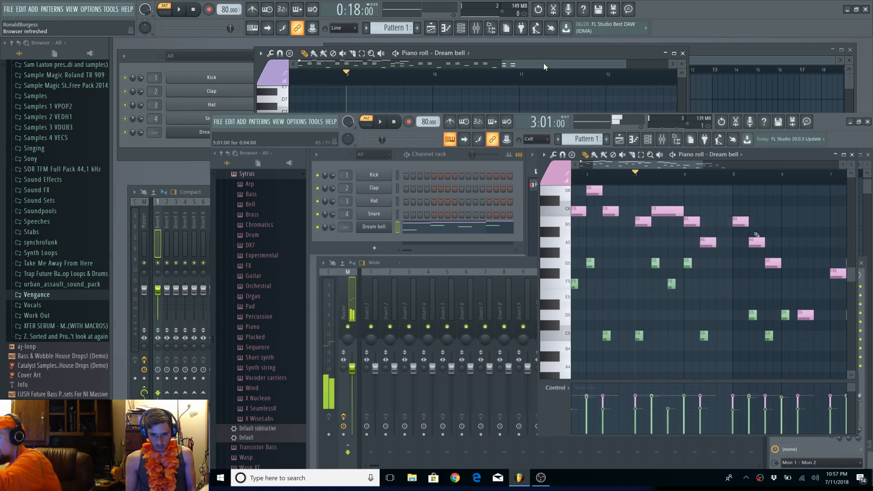
{"action": "left_click", "coordinate": [758, 240]}
{"action": "left_click", "coordinate": [772, 262]}
{"action": "left_click", "coordinate": [801, 314]}
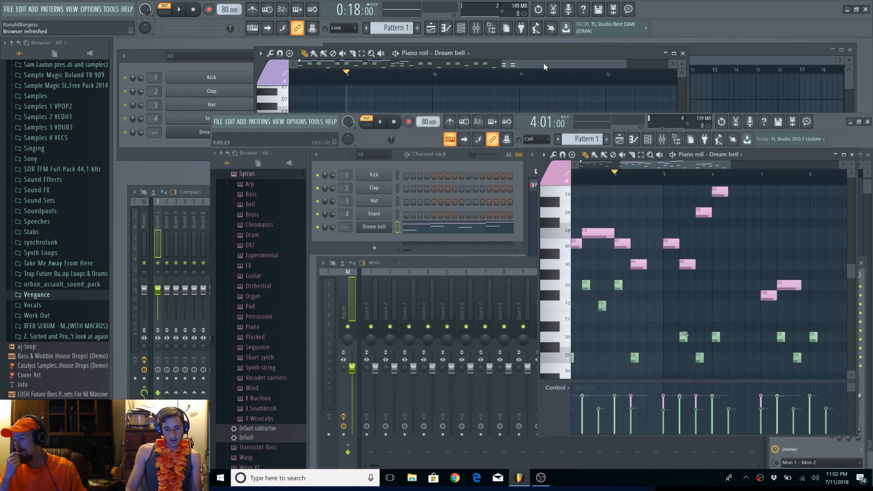
Step: Audition the B5, A5, D6 and E6 melody run from bar 5 into bar 6
{"action": "left_click", "coordinate": [671, 246]}
{"action": "left_click", "coordinate": [687, 264]}
{"action": "left_click", "coordinate": [702, 214]}
{"action": "left_click", "coordinate": [722, 192]}
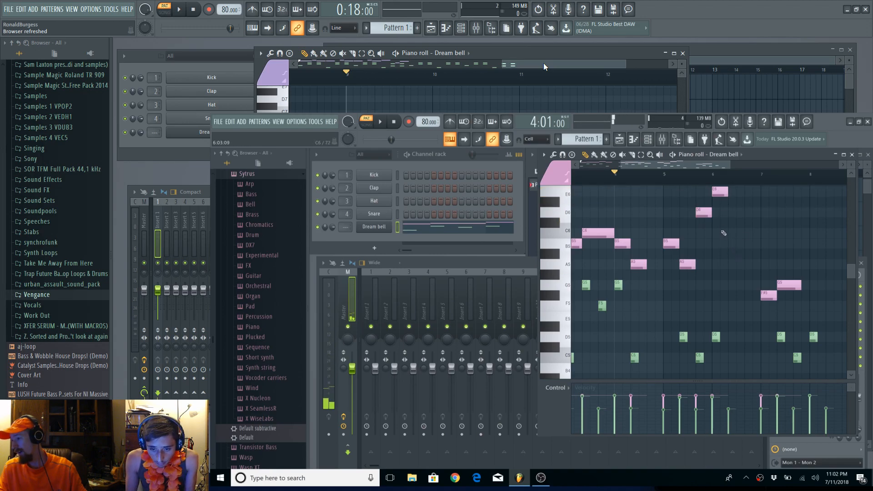
Step: Try a D6 and an earlier B5 after bar 6's E6, and place a four-step B5 on the bar's second beat
{"action": "left_click", "coordinate": [731, 213]}
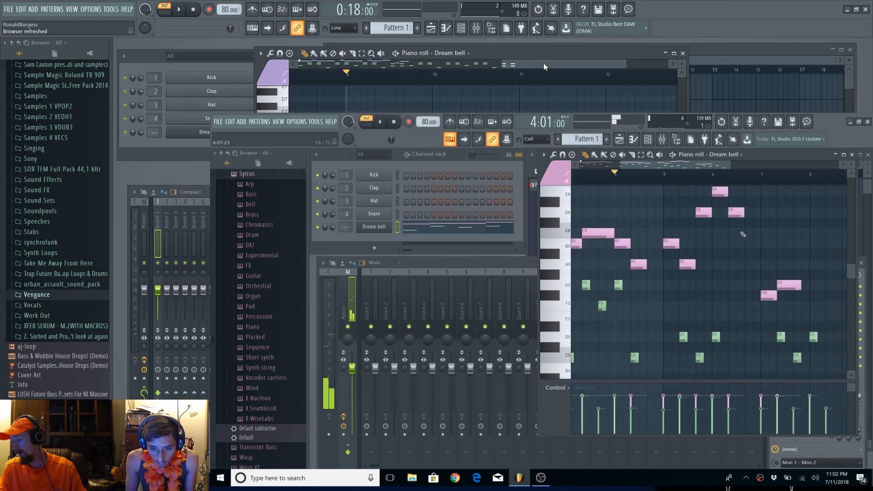
{"action": "right_click", "coordinate": [737, 213]}
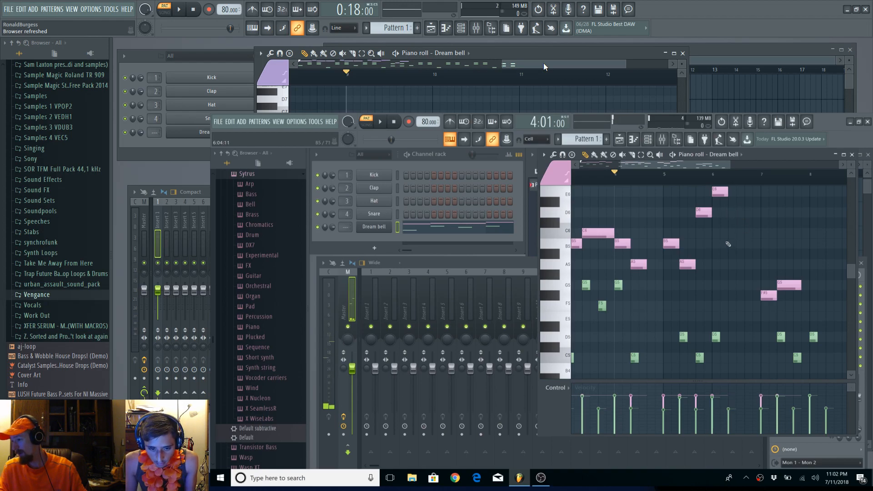
{"action": "left_click", "coordinate": [721, 247]}
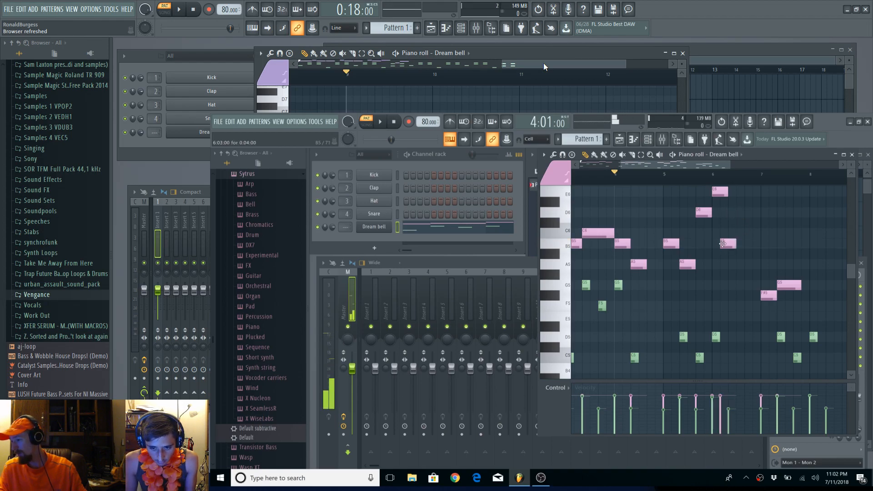
{"action": "right_click", "coordinate": [727, 248]}
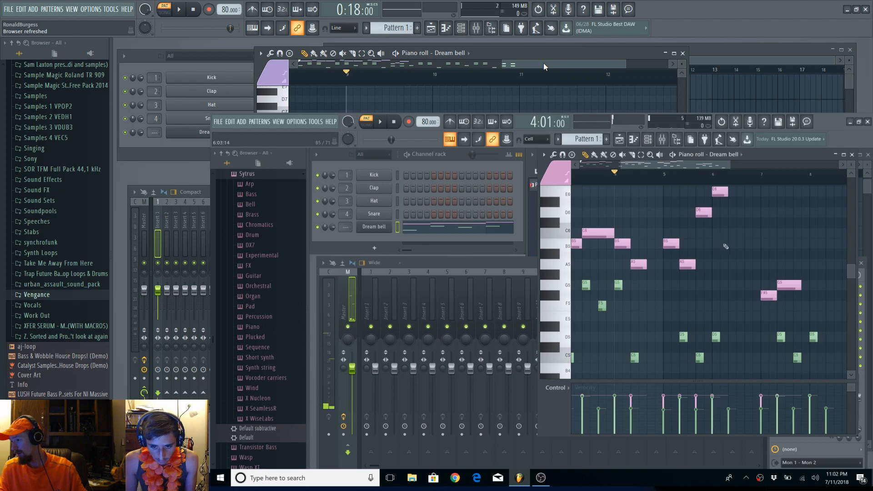
{"action": "left_click", "coordinate": [737, 247]}
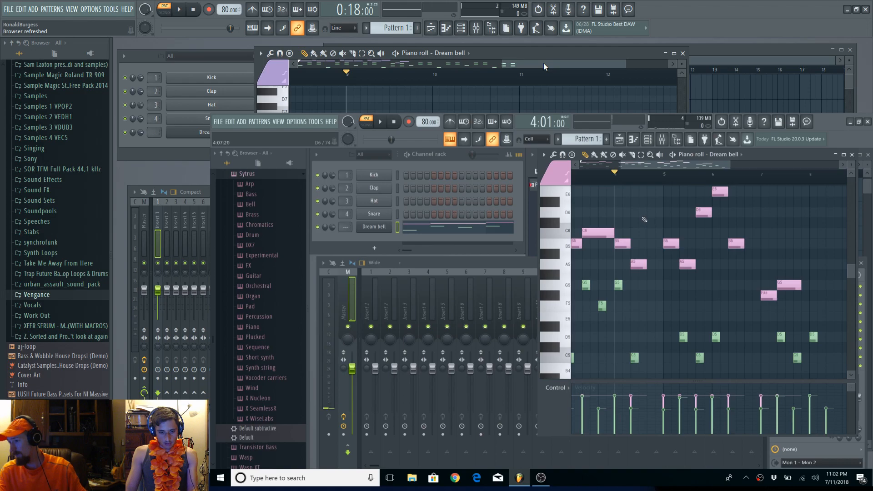
Step: Play the melody from the end of bar 1 and delete the F#5 and G5 melody notes in bar 7
{"action": "scroll", "coordinate": [643, 217], "scroll_direction": "down", "scroll_amount": 3}
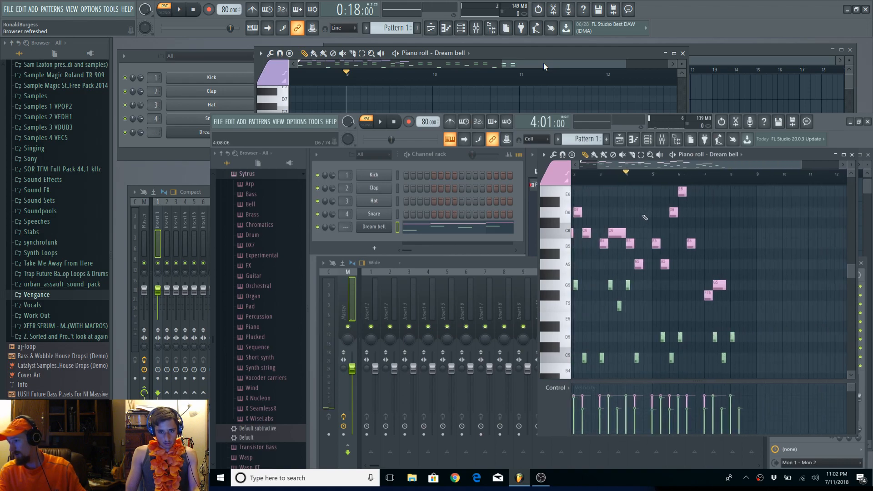
{"action": "left_click", "coordinate": [575, 178]}
{"action": "key", "text": "space"}
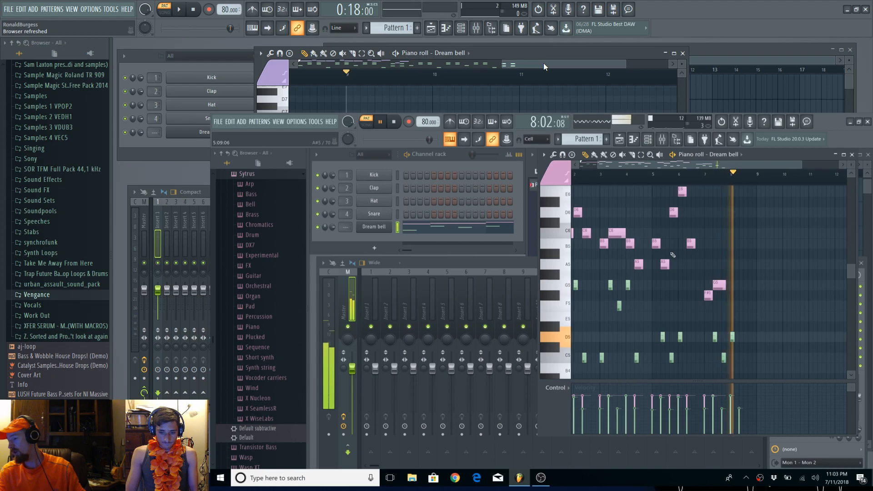
{"action": "key", "text": "space"}
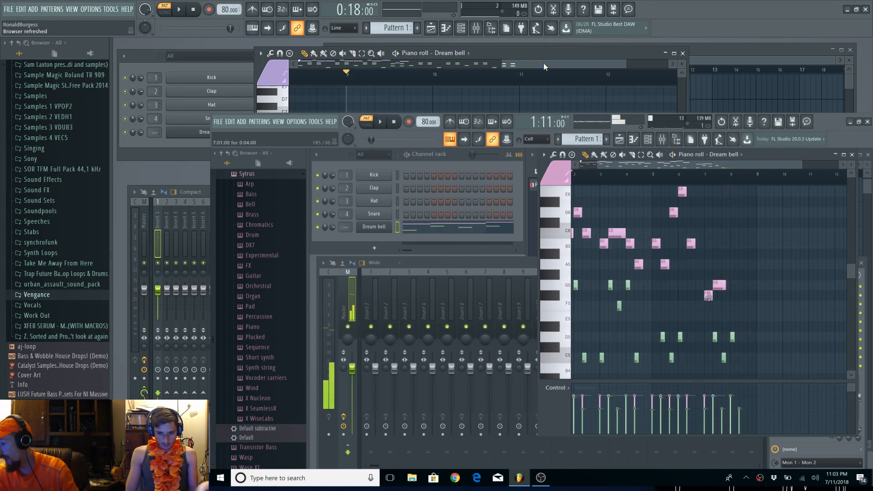
{"action": "right_click", "coordinate": [708, 296]}
{"action": "right_click", "coordinate": [721, 285]}
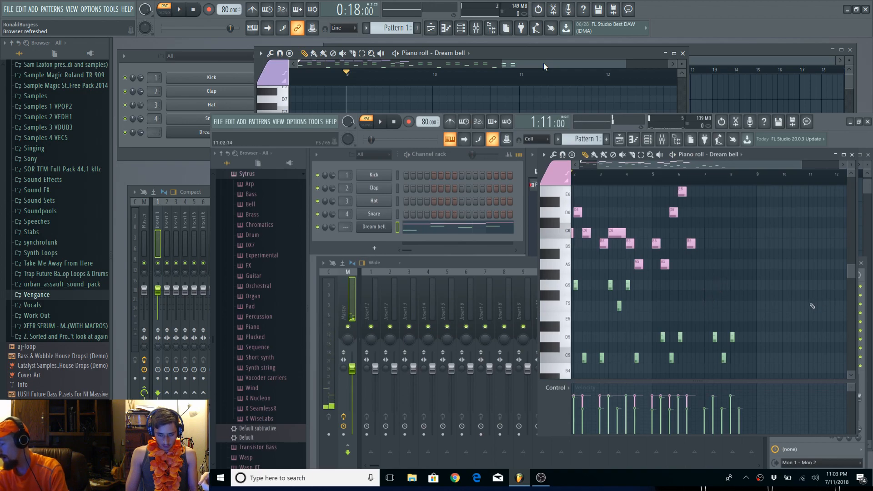
Step: Review the student's whole Dream bell melody and accompaniment in the piano roll, and play it from the start of bar 1
{"action": "scroll", "coordinate": [813, 306], "scroll_direction": "down", "scroll_amount": 3}
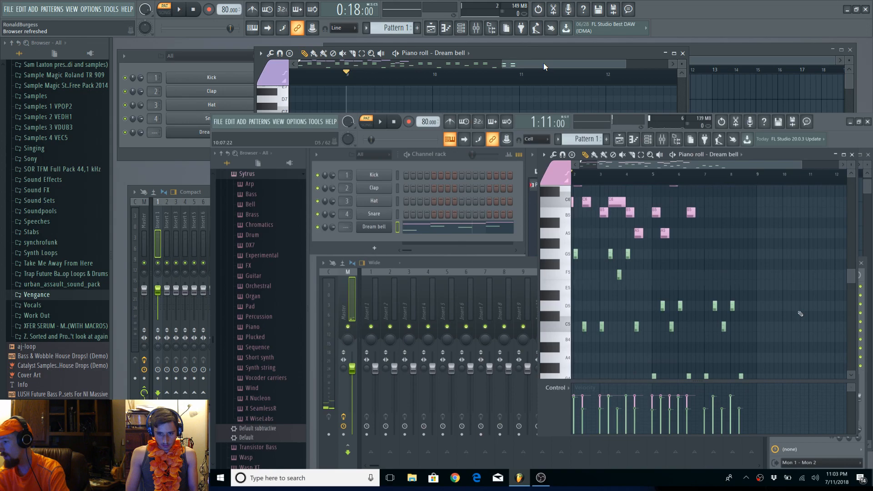
{"action": "scroll", "coordinate": [800, 313], "scroll_direction": "down", "scroll_amount": 3}
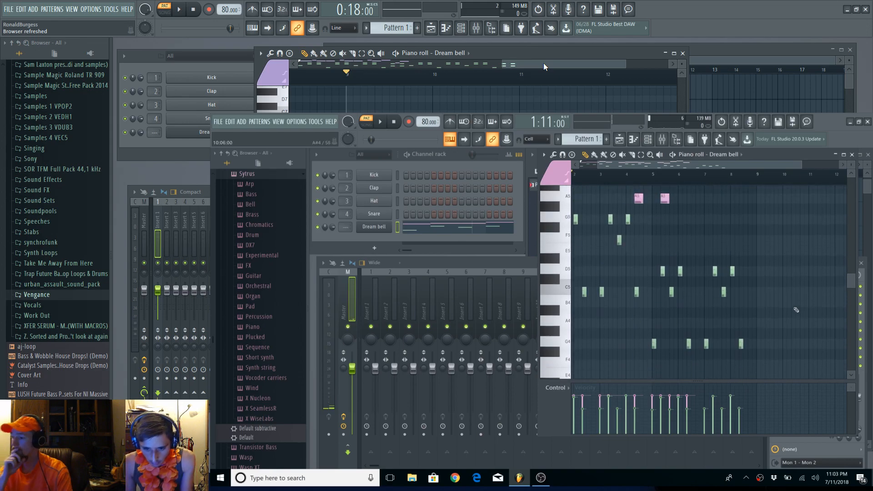
{"action": "scroll", "coordinate": [796, 309], "scroll_direction": "up", "scroll_amount": 5}
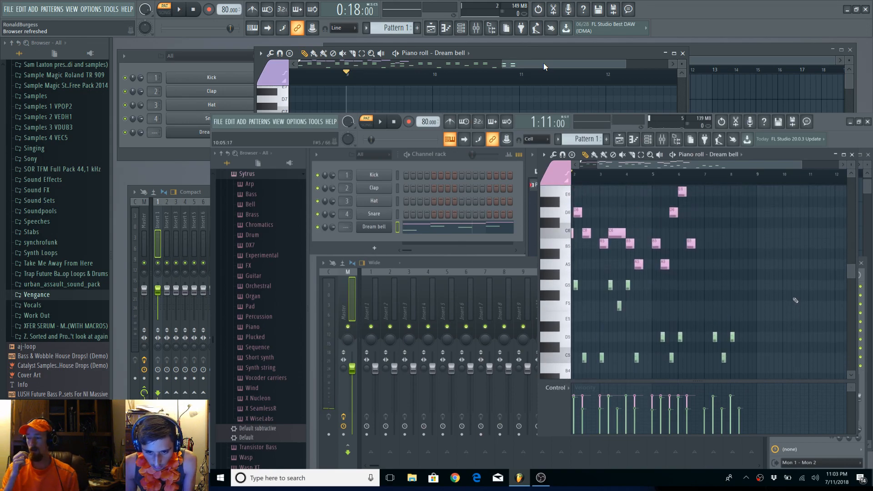
{"action": "scroll", "coordinate": [800, 304], "scroll_direction": "up", "scroll_amount": 2}
{"action": "scroll", "coordinate": [801, 305], "scroll_direction": "up", "scroll_amount": 2}
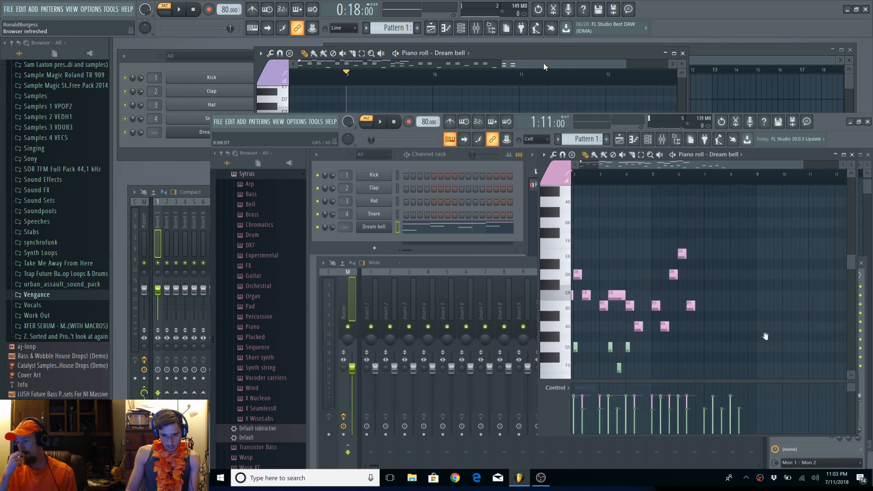
{"action": "scroll", "coordinate": [768, 337], "scroll_direction": "down", "scroll_amount": 2}
{"action": "mouse_move", "coordinate": [839, 284]}
{"action": "left_mouse_down"}
{"action": "mouse_move", "coordinate": [318, 230]}
{"action": "mouse_move", "coordinate": [860, 228]}
{"action": "mouse_move", "coordinate": [868, 208]}
{"action": "mouse_move", "coordinate": [853, 248]}
{"action": "mouse_move", "coordinate": [847, 235]}
{"action": "mouse_move", "coordinate": [851, 290]}
{"action": "mouse_move", "coordinate": [848, 196]}
{"action": "left_mouse_up"}
{"action": "scroll", "coordinate": [740, 271], "scroll_direction": "up", "scroll_amount": 2}
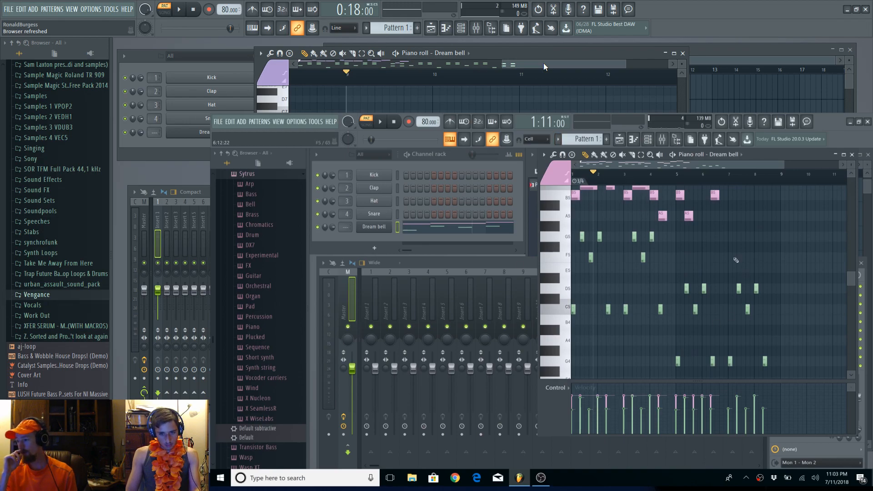
{"action": "scroll", "coordinate": [777, 251], "scroll_direction": "up", "scroll_amount": 4}
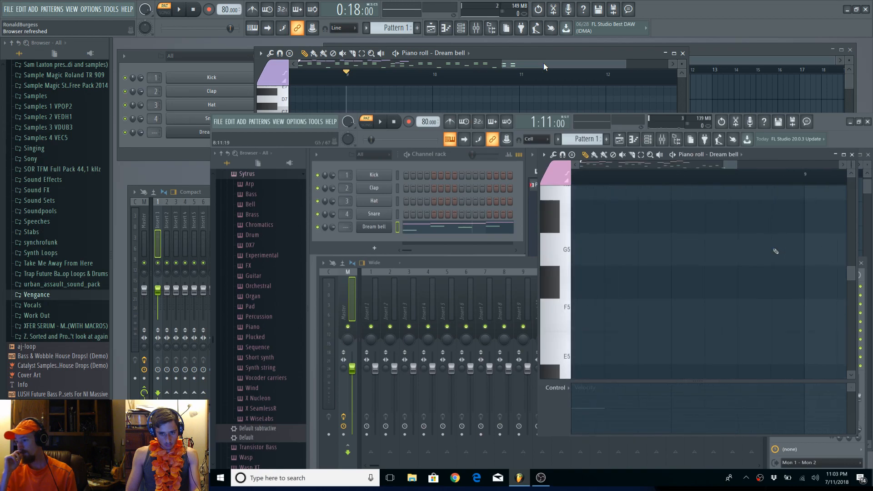
{"action": "scroll", "coordinate": [636, 275], "scroll_direction": "down", "scroll_amount": 4}
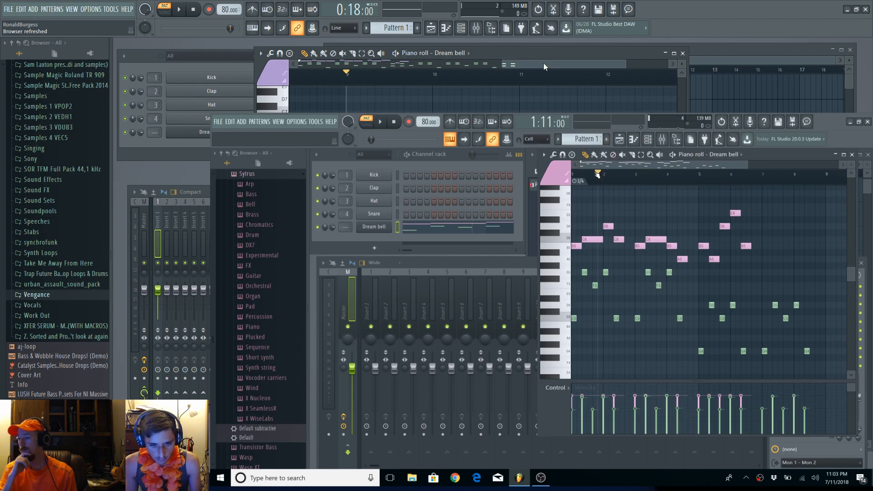
{"action": "left_click", "coordinate": [573, 175]}
{"action": "key", "text": "space"}
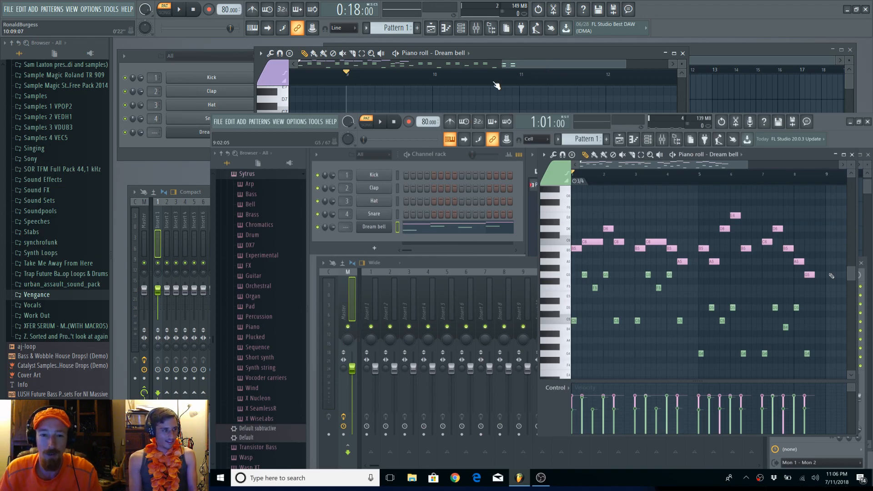
Step: Try placing Pattern 1 at the start of Track 1 in the teacher's playlist, and delete the clip again
{"action": "left_click_drag", "start_coordinate": [558, 49], "coordinate": [664, 55]}
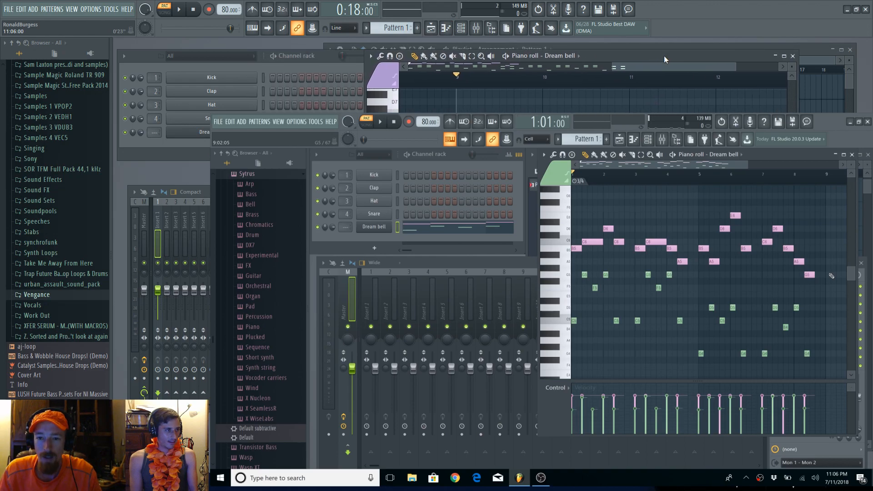
{"action": "left_click", "coordinate": [793, 56]}
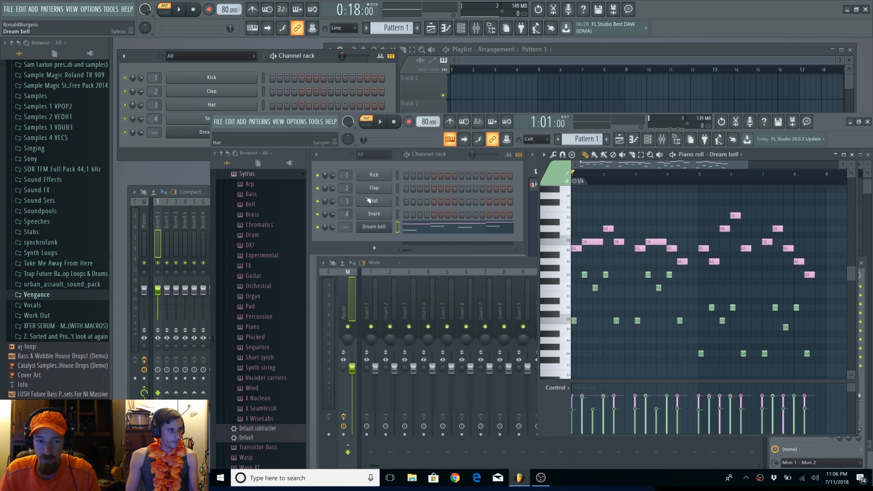
{"action": "left_click", "coordinate": [490, 62]}
{"action": "left_click_drag", "start_coordinate": [473, 84], "coordinate": [452, 84]}
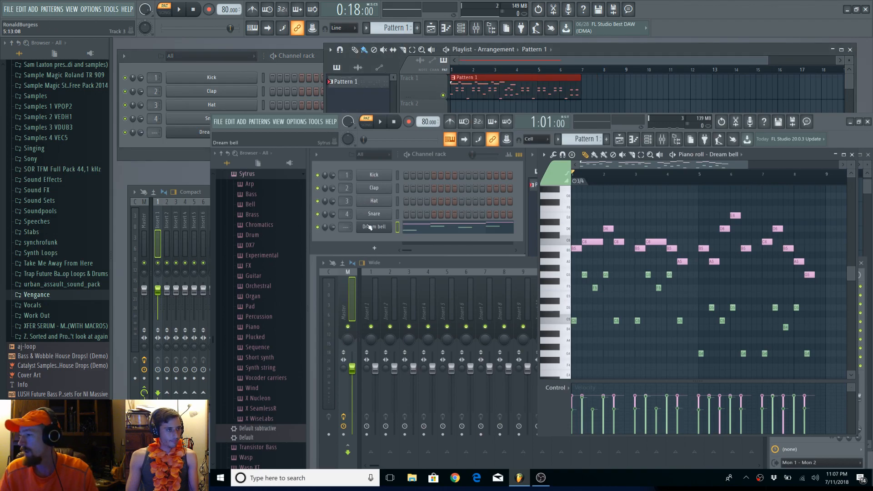
{"action": "left_click", "coordinate": [373, 228]}
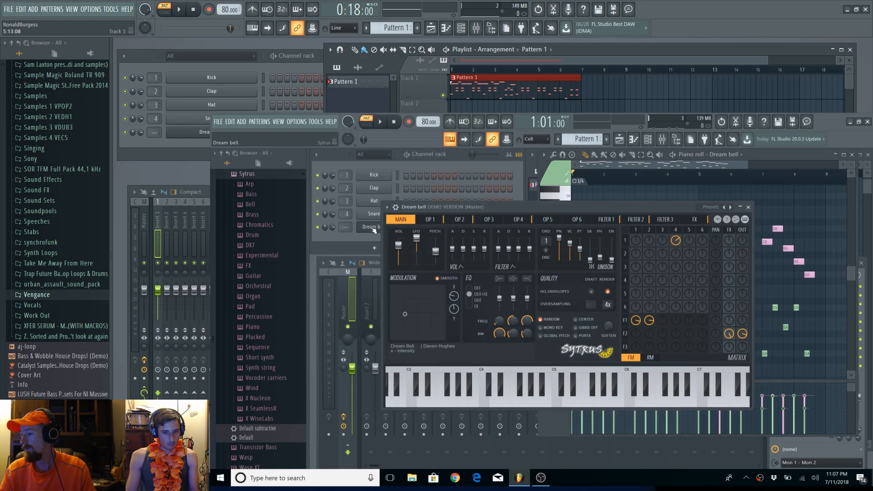
{"action": "left_click", "coordinate": [374, 228]}
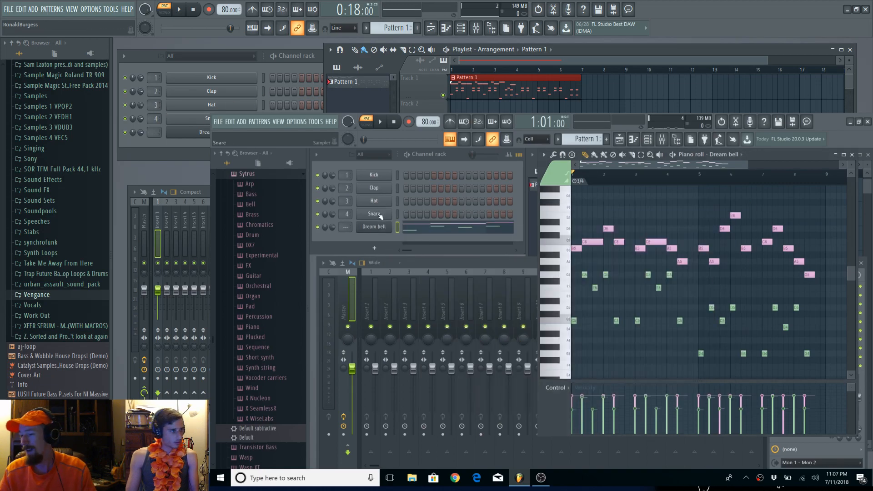
{"action": "right_click", "coordinate": [548, 91]}
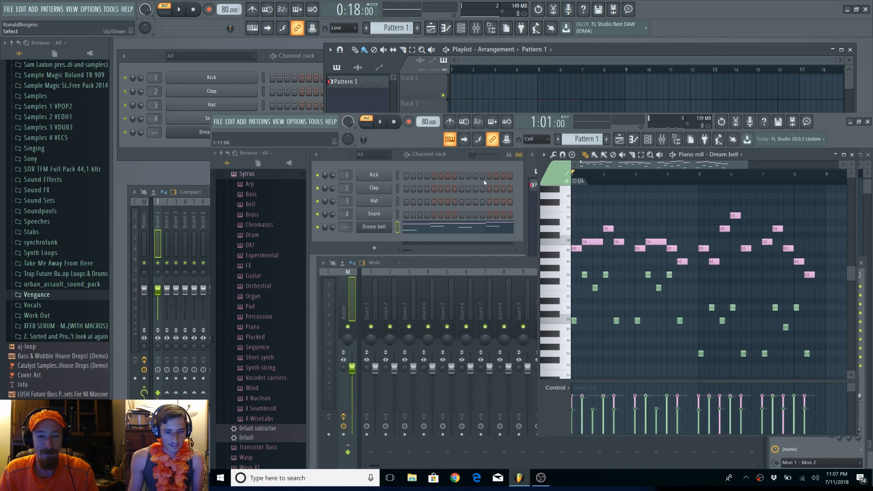
Step: Reopen the teacher's Dream bell piano roll and examine the full note range and length of both melodies
{"action": "scroll", "coordinate": [616, 201], "scroll_direction": "up", "scroll_amount": 6}
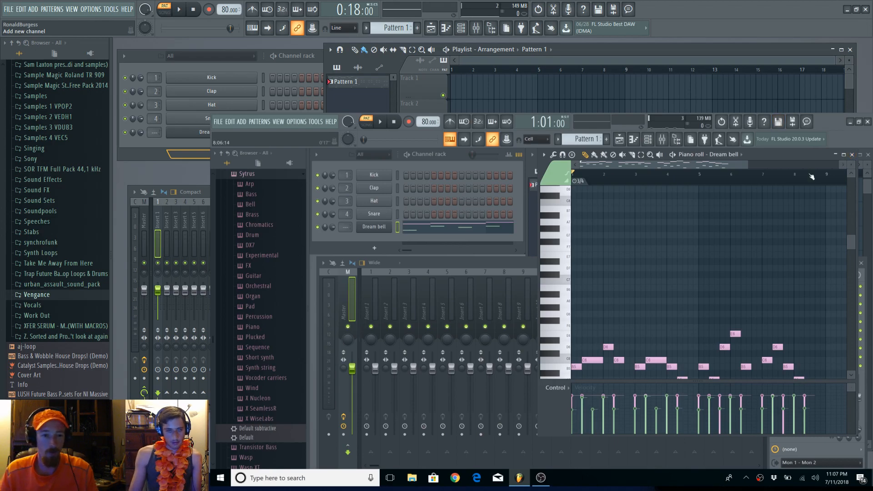
{"action": "left_click", "coordinate": [301, 132]}
{"action": "scroll", "coordinate": [751, 224], "scroll_direction": "up", "scroll_amount": 2}
{"action": "scroll", "coordinate": [757, 228], "scroll_direction": "down", "scroll_amount": 5}
{"action": "key", "text": "F7"}
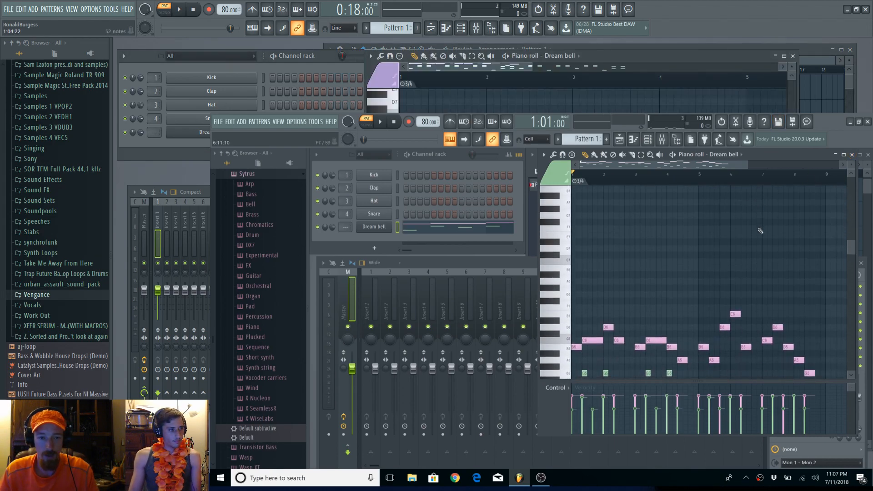
{"action": "scroll", "coordinate": [762, 234], "scroll_direction": "down", "scroll_amount": 2}
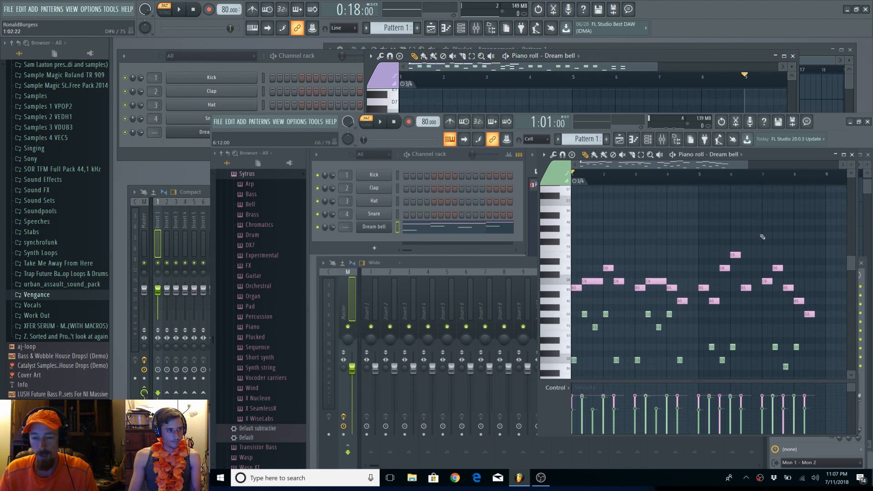
{"action": "scroll", "coordinate": [762, 236], "scroll_direction": "down", "scroll_amount": 3}
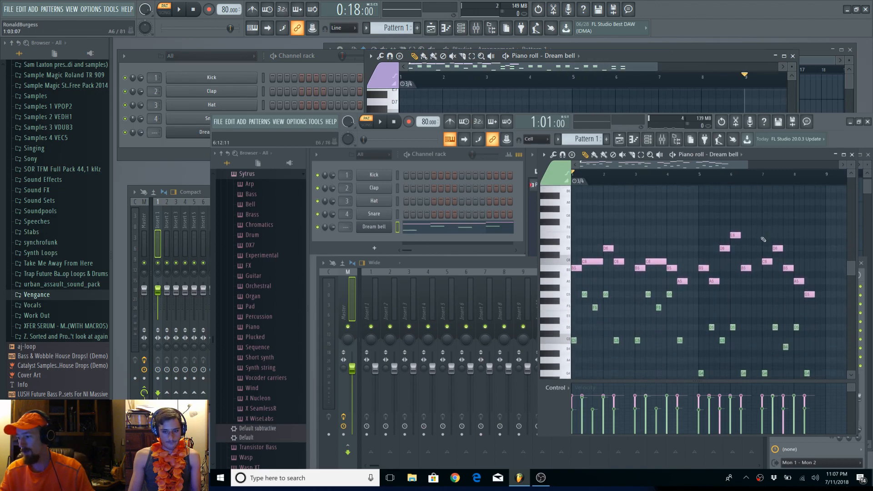
{"action": "scroll", "coordinate": [762, 250], "scroll_direction": "down", "scroll_amount": 2}
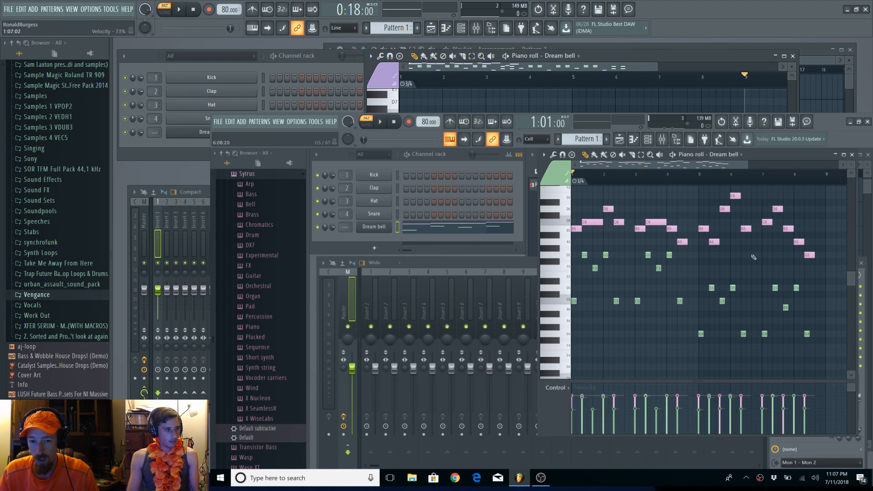
{"action": "scroll", "coordinate": [593, 101], "scroll_direction": "down", "scroll_amount": 3}
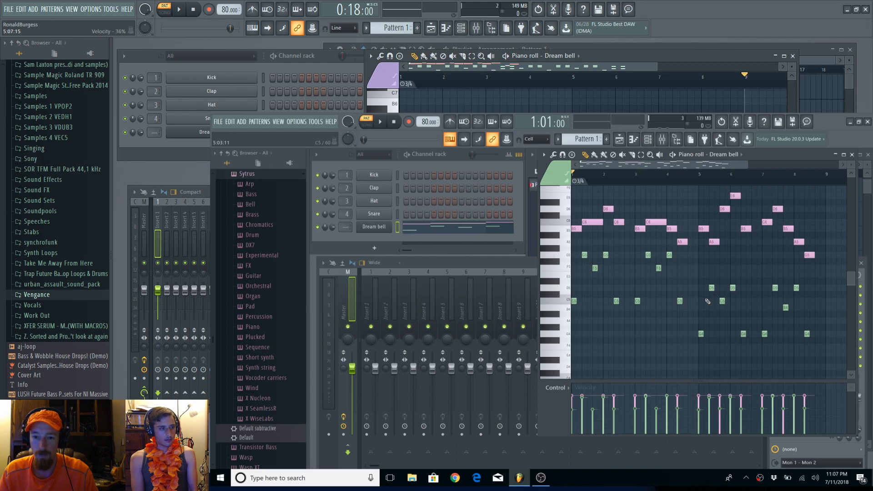
Step: Close the piano roll and place Pattern 1 at bar 1 of Track 2 in the student's playlist, removing misplaced clips
{"action": "left_click", "coordinate": [815, 52]}
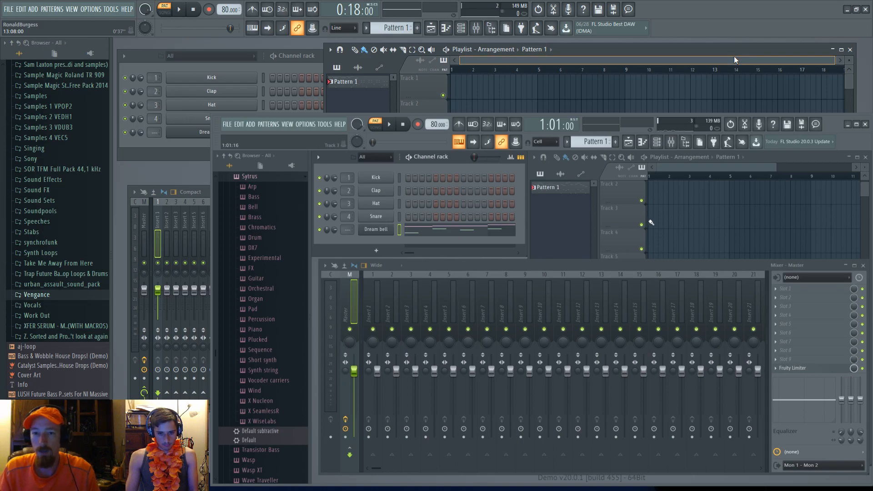
{"action": "left_click", "coordinate": [778, 216]}
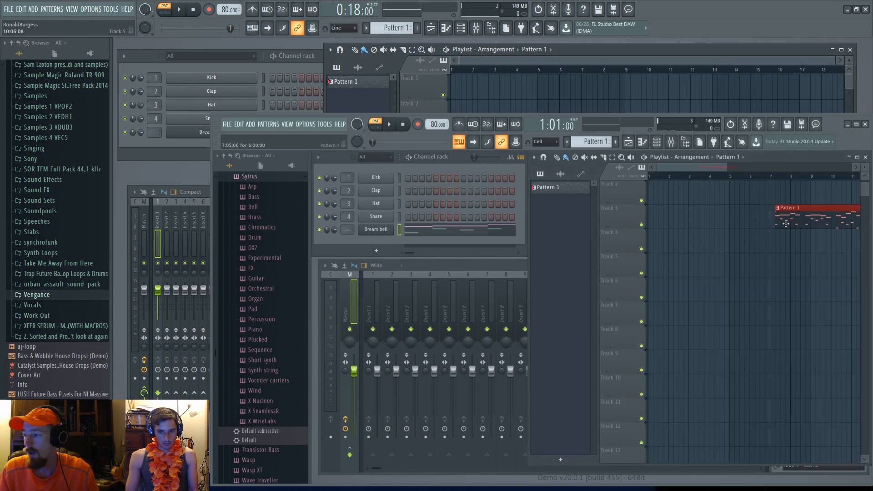
{"action": "right_click", "coordinate": [796, 214]}
{"action": "left_click", "coordinate": [658, 195]}
{"action": "right_click", "coordinate": [681, 192]}
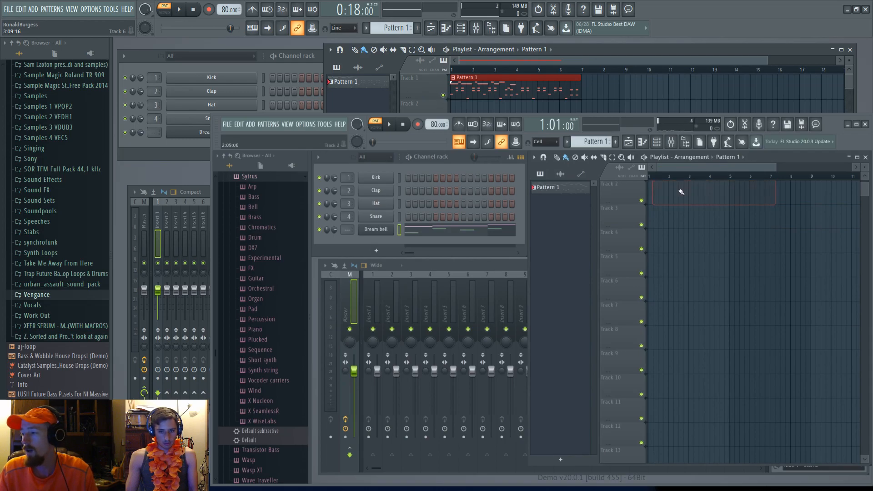
{"action": "left_click", "coordinate": [653, 194]}
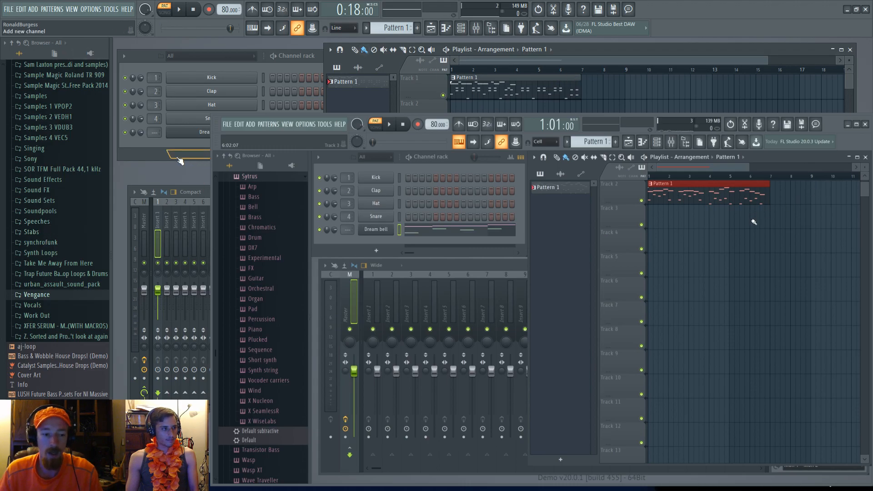
Step: Collapse the expanded browser folders in both projects and expand the Soundfonts folder
{"action": "left_click", "coordinate": [55, 295]}
{"action": "scroll", "coordinate": [55, 264], "scroll_direction": "down", "scroll_amount": 1}
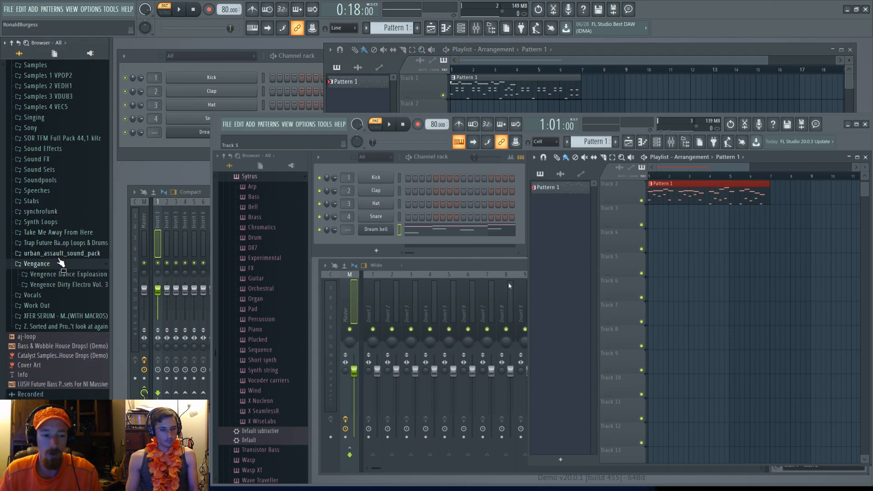
{"action": "scroll", "coordinate": [46, 239], "scroll_direction": "up", "scroll_amount": 11}
{"action": "scroll", "coordinate": [46, 244], "scroll_direction": "up", "scroll_amount": 15}
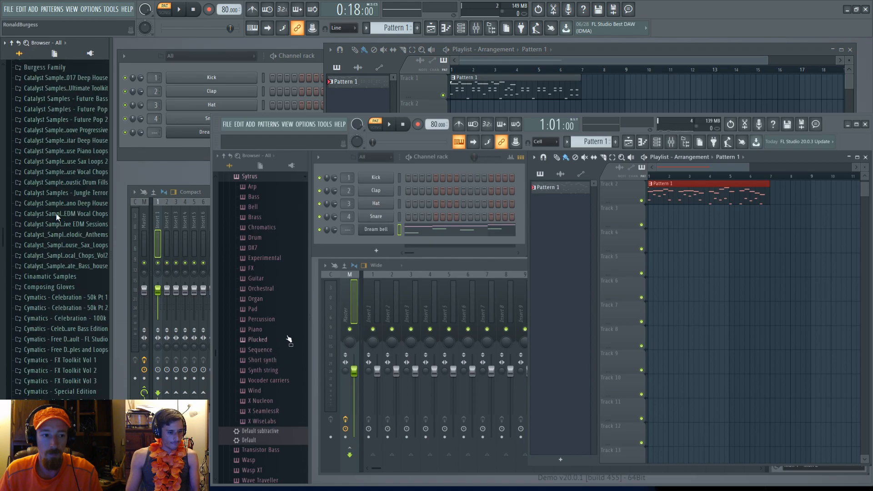
{"action": "left_click", "coordinate": [36, 276]}
{"action": "scroll", "coordinate": [285, 339], "scroll_direction": "down", "scroll_amount": 15}
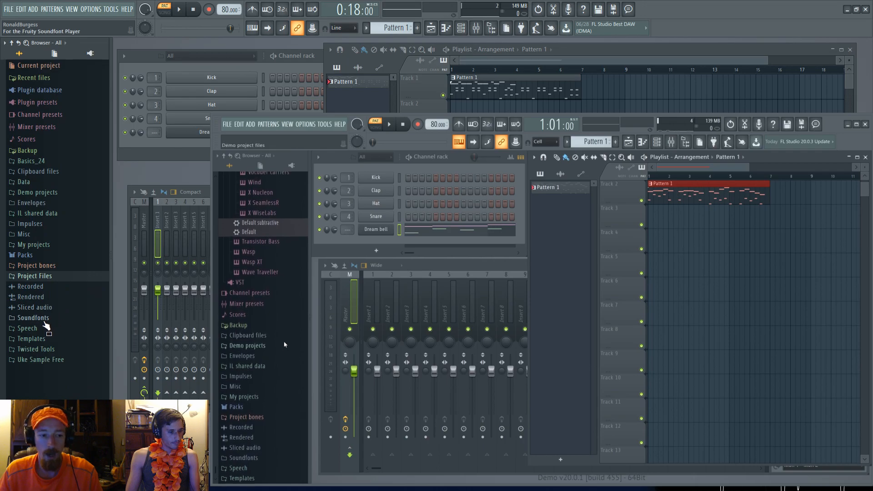
{"action": "left_click", "coordinate": [256, 458]}
{"action": "left_click", "coordinate": [45, 321]}
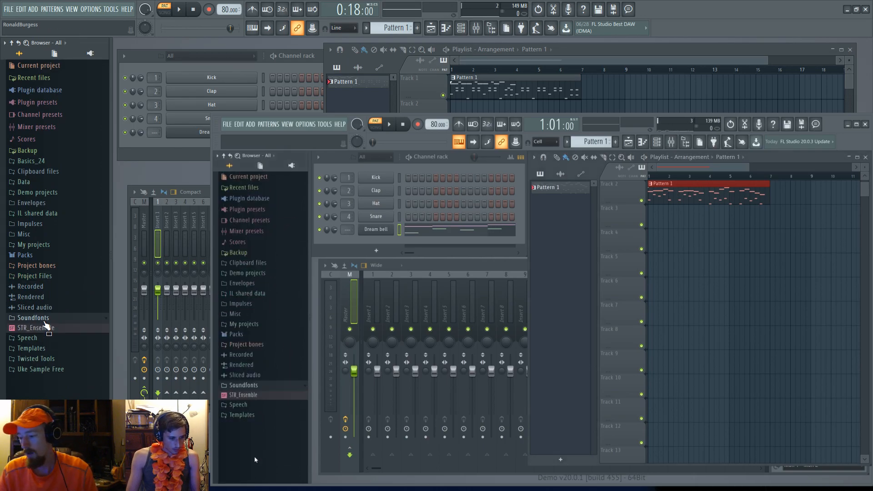
Step: Load the STR_Ensemble soundfont as a new channel for the teacher and onto the student's Dream bell channel, and close both plugin windows
{"action": "left_click", "coordinate": [29, 329]}
{"action": "left_click_drag", "start_coordinate": [28, 333], "coordinate": [205, 159]}
{"action": "left_click_drag", "start_coordinate": [255, 398], "coordinate": [378, 230]}
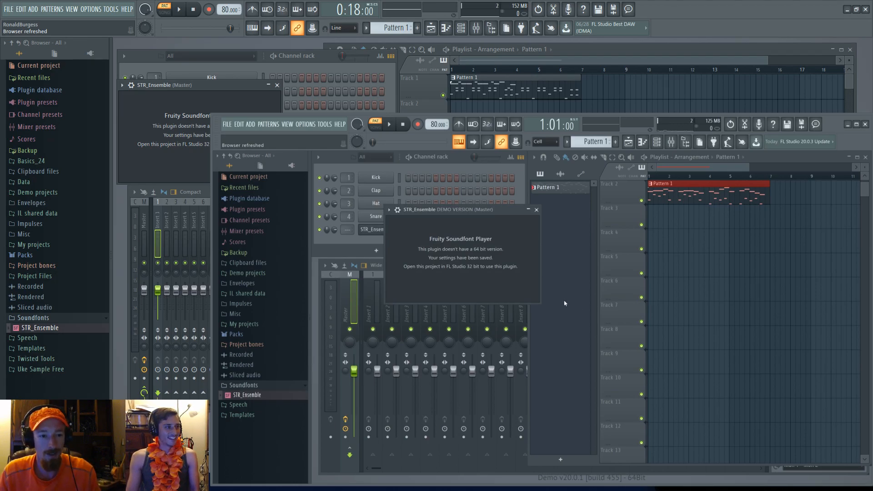
{"action": "left_click", "coordinate": [278, 85]}
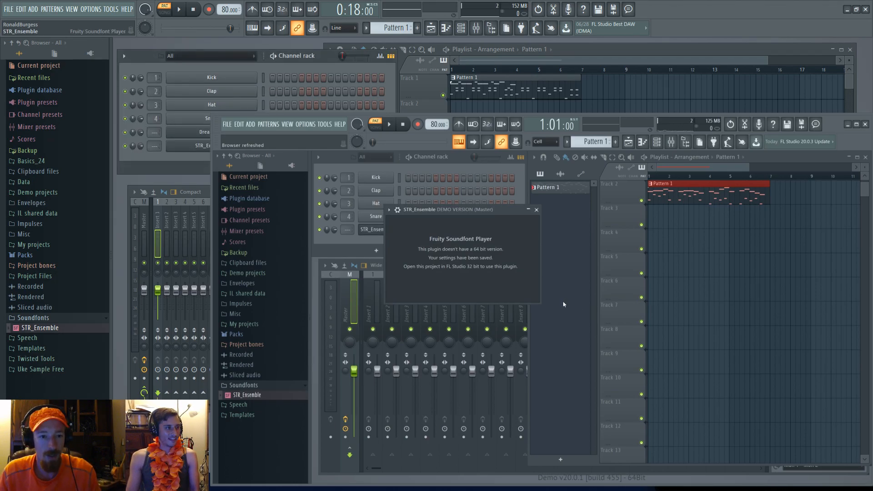
{"action": "left_click", "coordinate": [536, 210]}
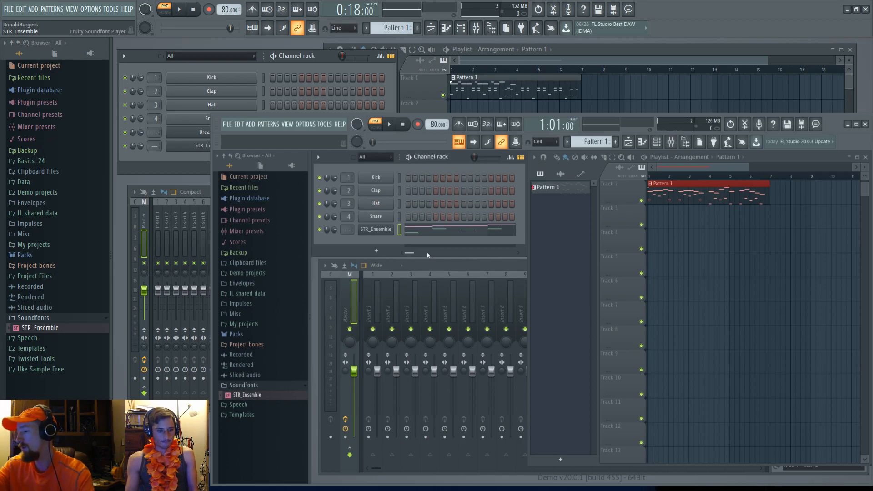
Step: Replace the student's STR_Ensemble channel with the Sytrus synthesizer
{"action": "right_click", "coordinate": [386, 235]}
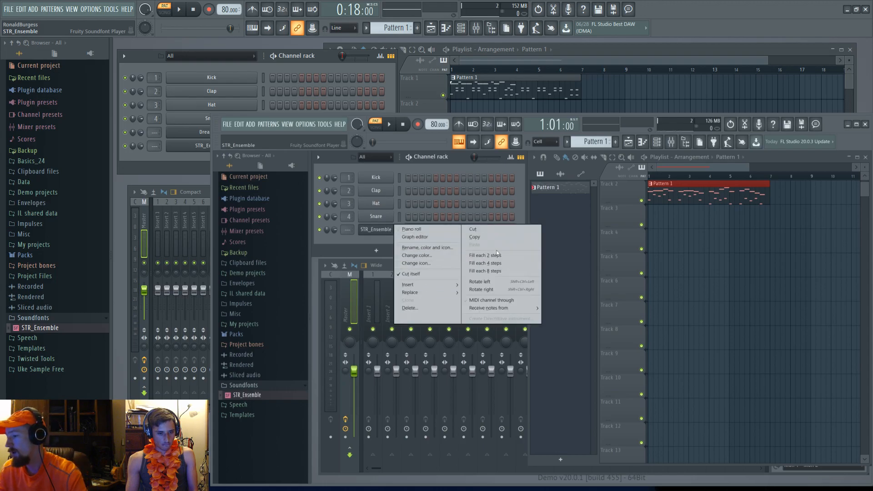
{"action": "mouse_move", "coordinate": [418, 293]}
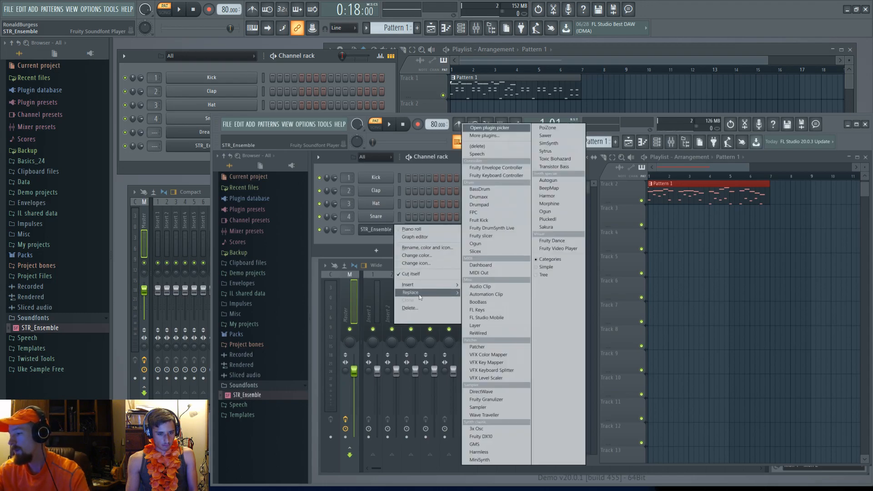
{"action": "left_click", "coordinate": [548, 152]}
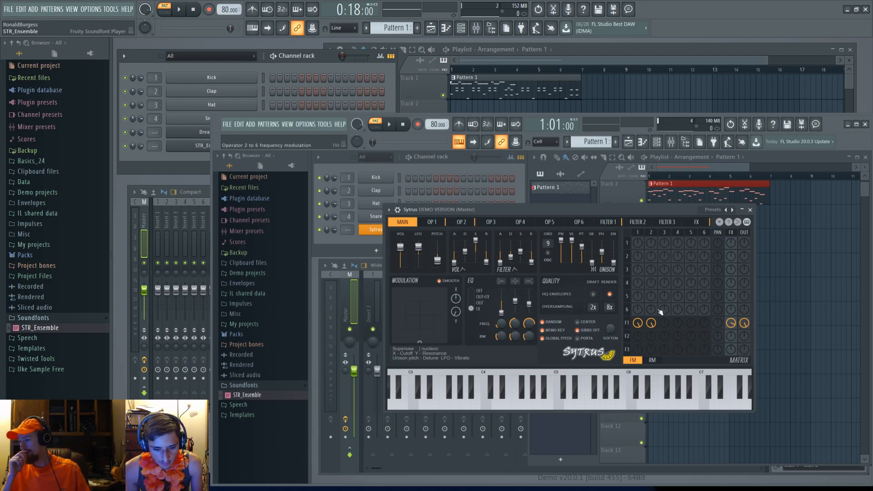
{"action": "left_click", "coordinate": [389, 210]}
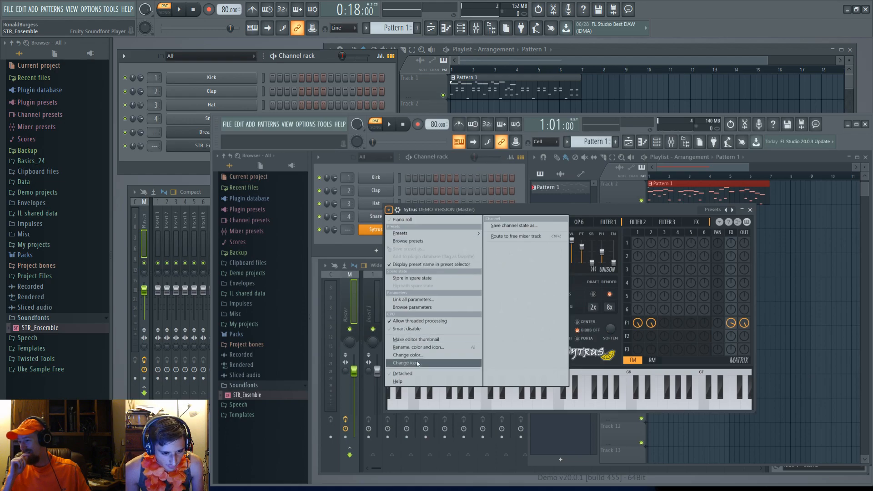
{"action": "mouse_move", "coordinate": [468, 233]}
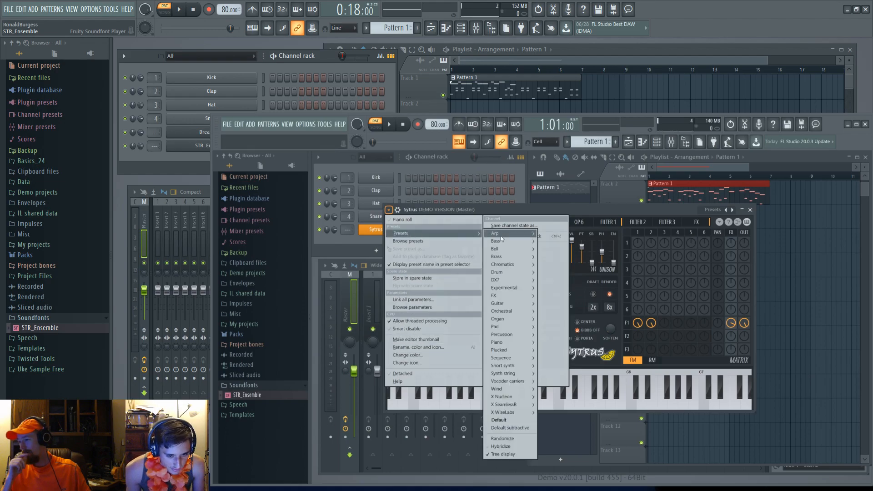
{"action": "mouse_move", "coordinate": [513, 267]}
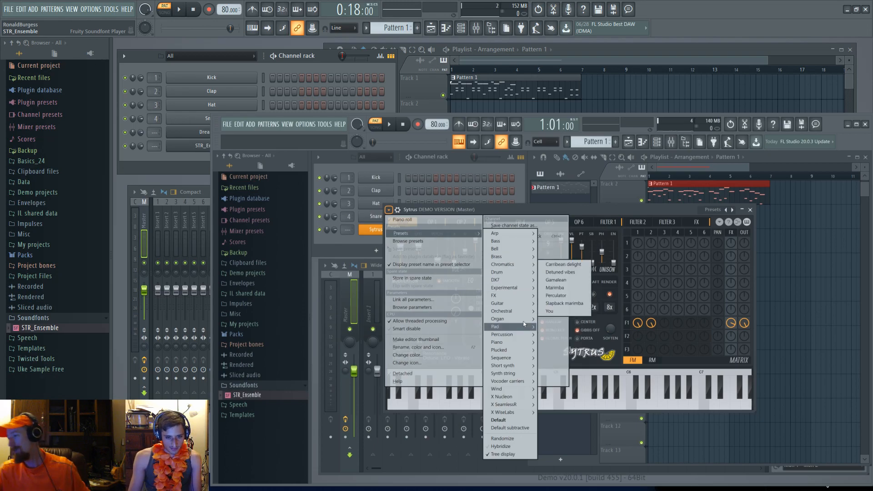
{"action": "left_click", "coordinate": [726, 211]}
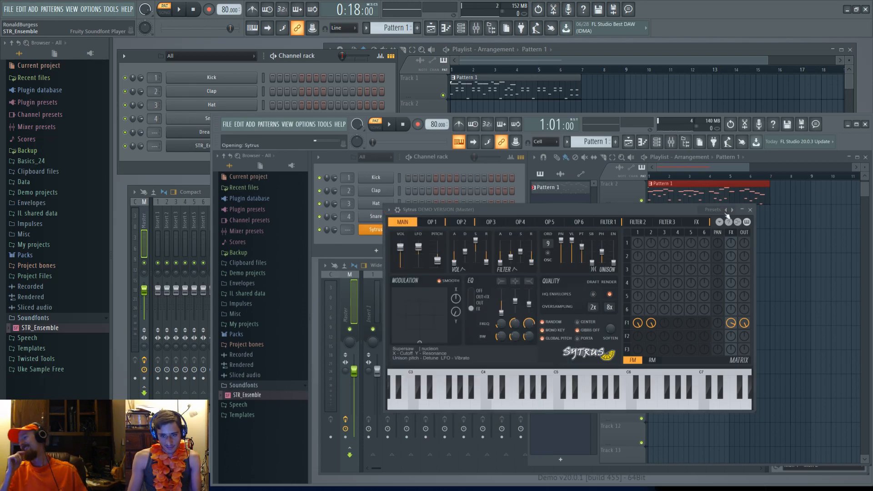
{"action": "left_click", "coordinate": [732, 210]}
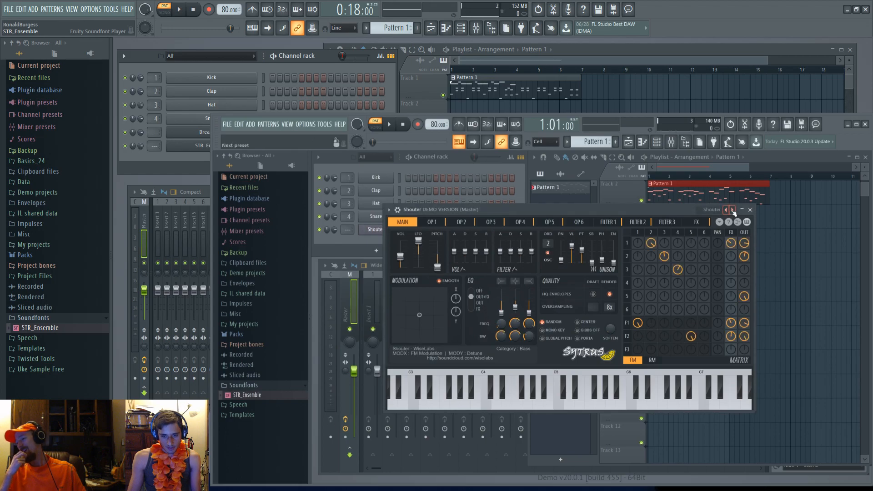
Step: Load the Dream bell preset from the Bell category in the student's Sytrus and close the plugin window
{"action": "right_click", "coordinate": [732, 210]}
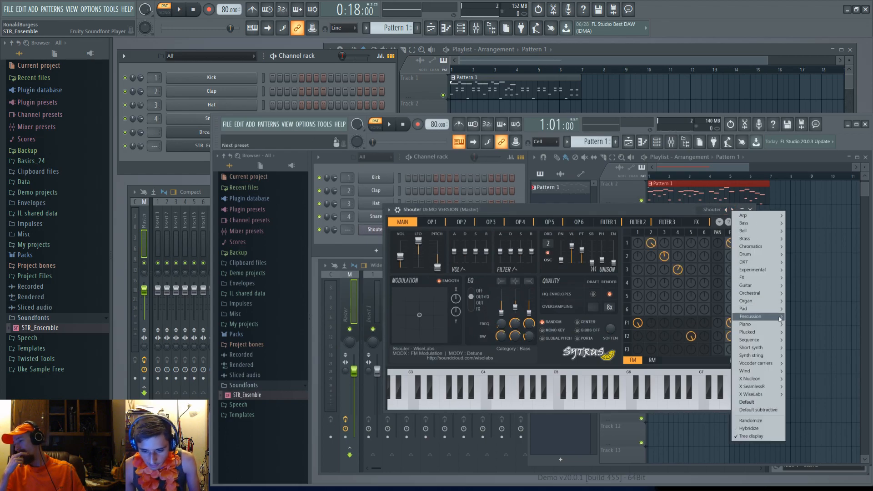
{"action": "mouse_move", "coordinate": [781, 231]}
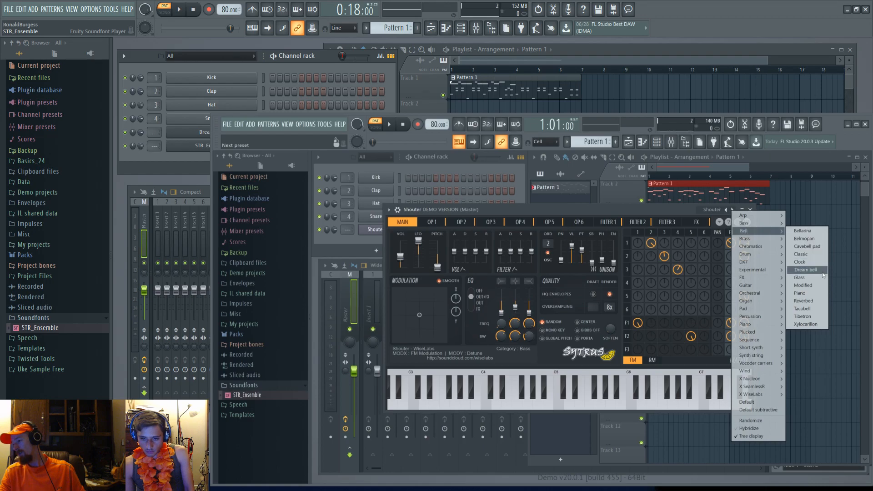
{"action": "left_click", "coordinate": [806, 270]}
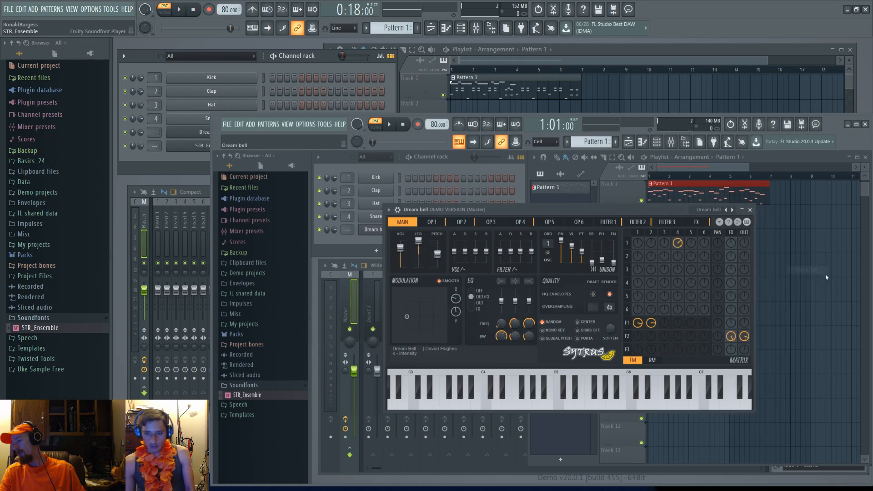
{"action": "left_click", "coordinate": [750, 210]}
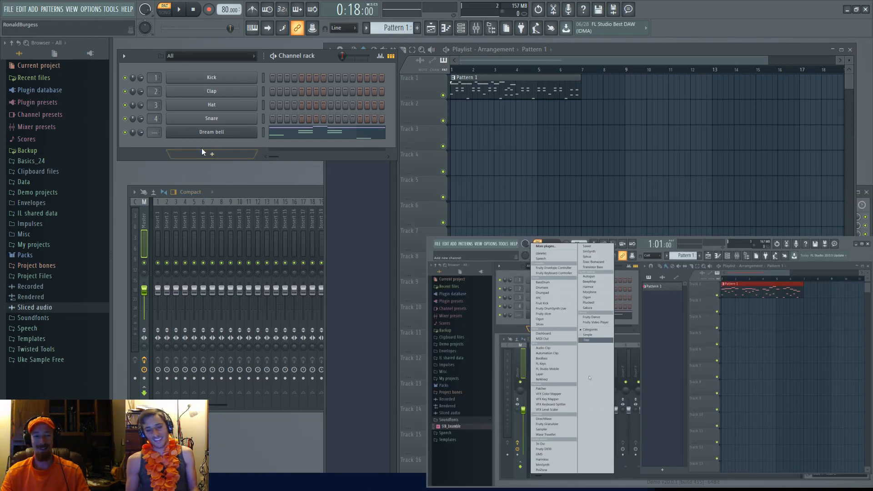
Step: Add Kontakt 5 from the Native Instruments group as a new channel in the teacher's project
{"action": "left_click", "coordinate": [214, 155]}
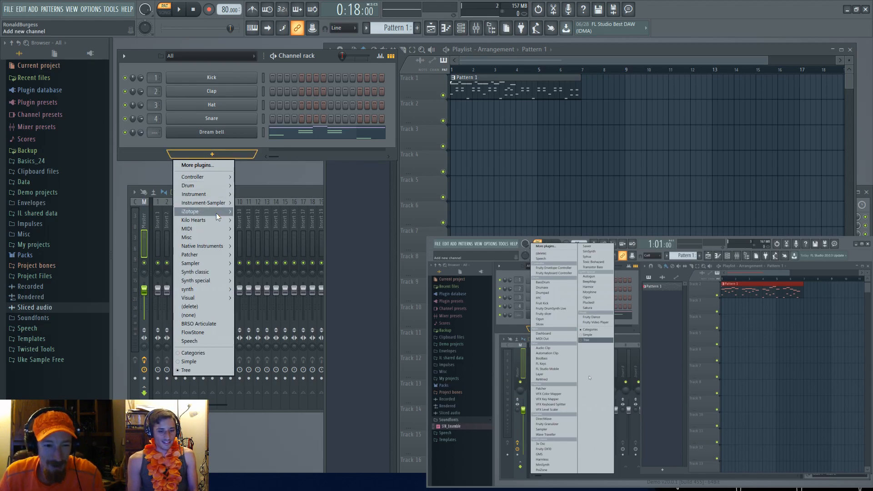
{"action": "mouse_move", "coordinate": [218, 219]}
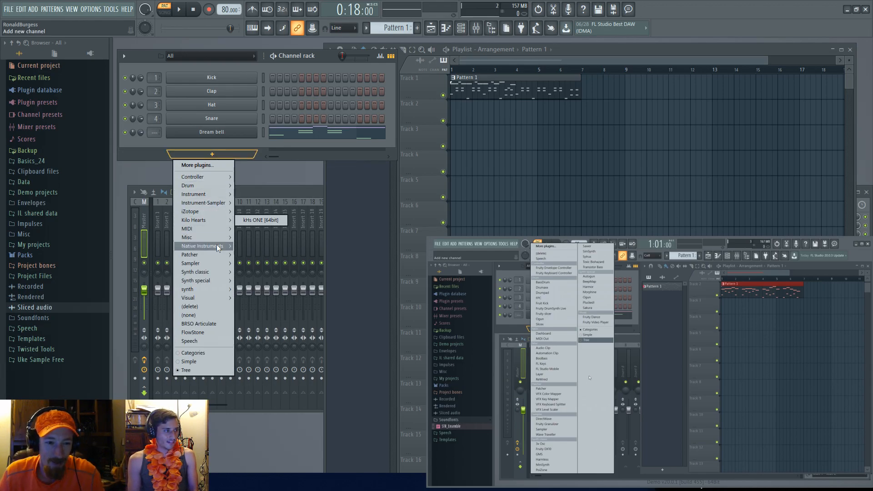
{"action": "mouse_move", "coordinate": [217, 247]}
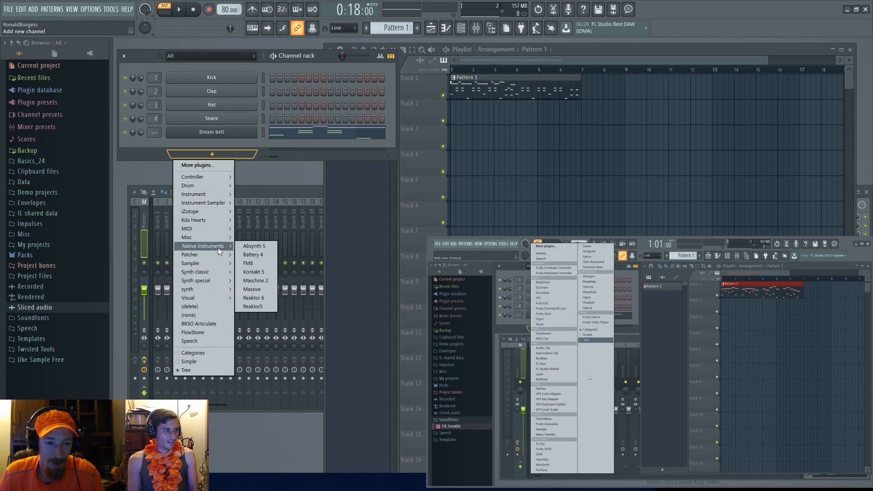
{"action": "left_click", "coordinate": [253, 271]}
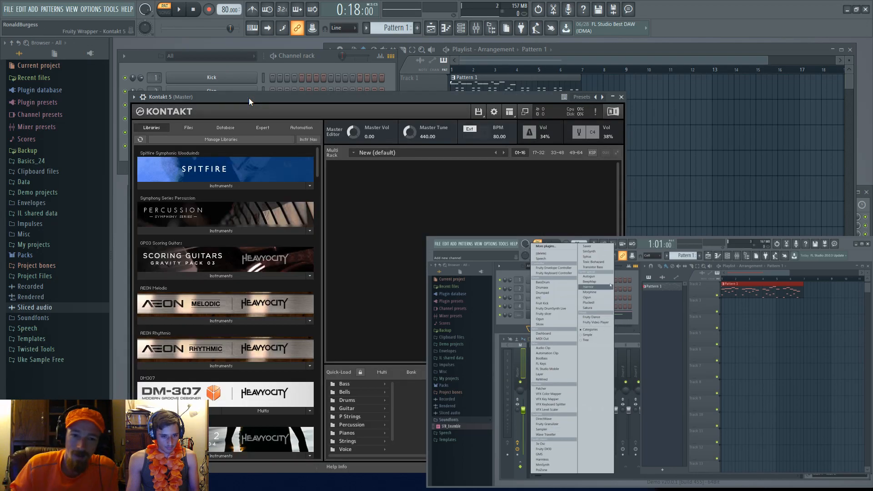
Step: Move the Kontakt window aside and load Sections 1 and 2 Ensemble Custom Keys.nki from the Session Strings Pro library
{"action": "left_click_drag", "start_coordinate": [249, 97], "coordinate": [430, 58]}
{"action": "left_click_drag", "start_coordinate": [502, 135], "coordinate": [488, 218]}
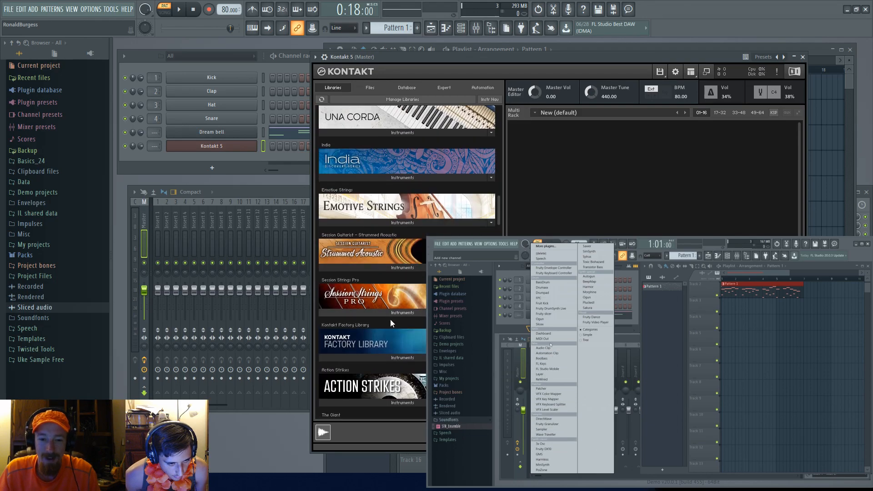
{"action": "left_click", "coordinate": [390, 313]}
{"action": "left_click", "coordinate": [394, 342]}
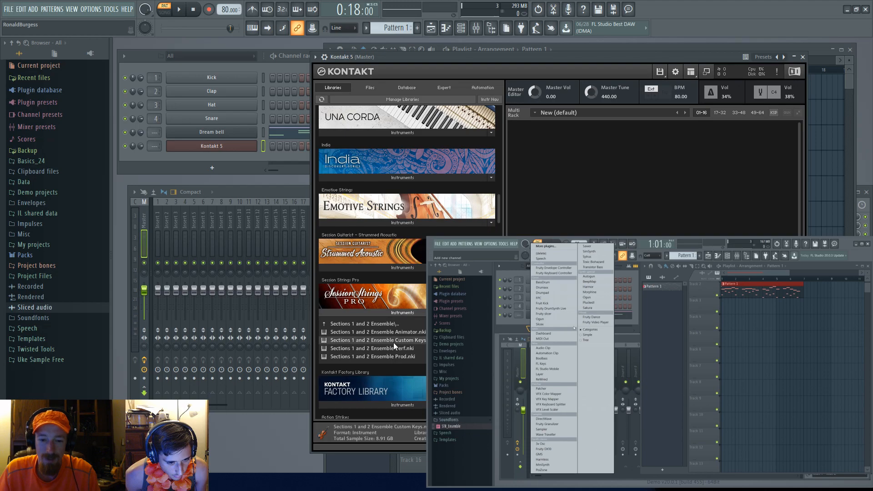
{"action": "double_click", "coordinate": [394, 342]}
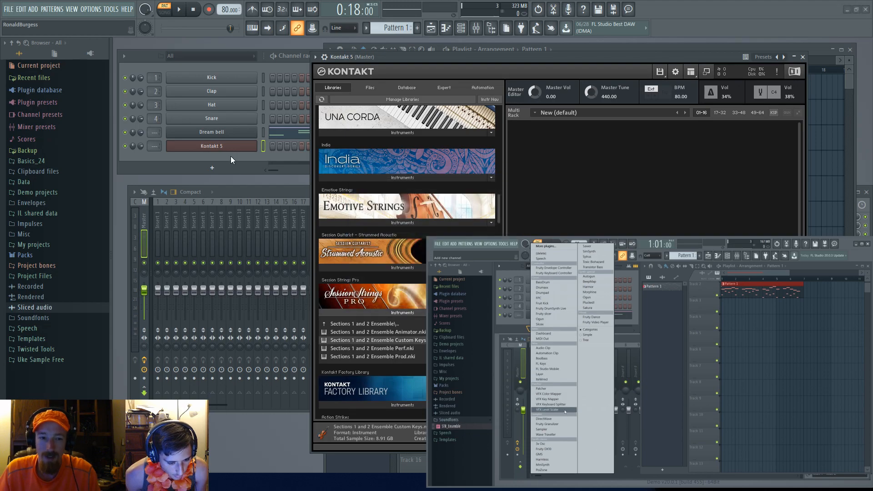
Step: Open the Kontakt 5 channel's piano roll, place a C5 note at bar 1, and audition the string sound on the keys
{"action": "right_click", "coordinate": [255, 145]}
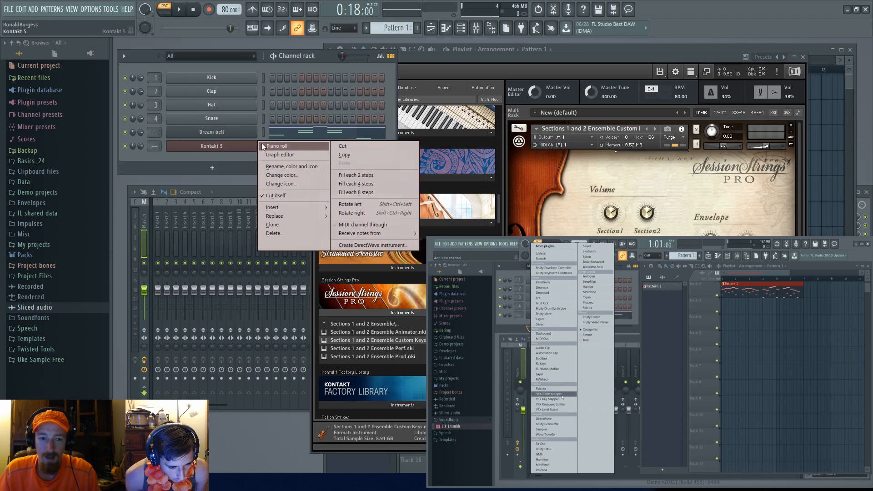
{"action": "left_click", "coordinate": [277, 147]}
{"action": "scroll", "coordinate": [455, 237], "scroll_direction": "down", "scroll_amount": 1}
{"action": "left_click_drag", "start_coordinate": [404, 245], "coordinate": [367, 132]}
{"action": "right_click", "coordinate": [417, 131]}
{"action": "left_click", "coordinate": [386, 81]}
{"action": "left_click", "coordinate": [377, 104]}
{"action": "left_click_drag", "start_coordinate": [376, 103], "coordinate": [377, 246]}
Step: Set the C-1 keyswitch articulation of the Session Strings Pro instrument to Sustain
{"action": "left_click", "coordinate": [501, 425]}
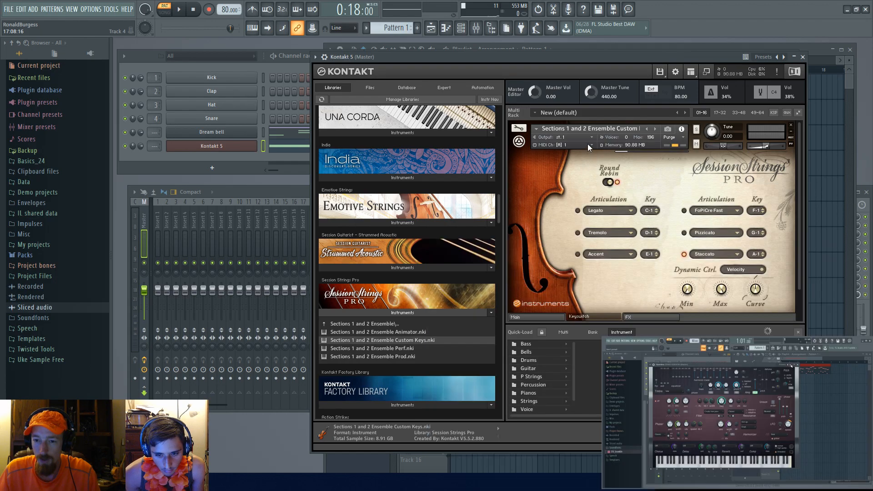
{"action": "left_click", "coordinate": [655, 318]}
{"action": "left_click", "coordinate": [603, 320]}
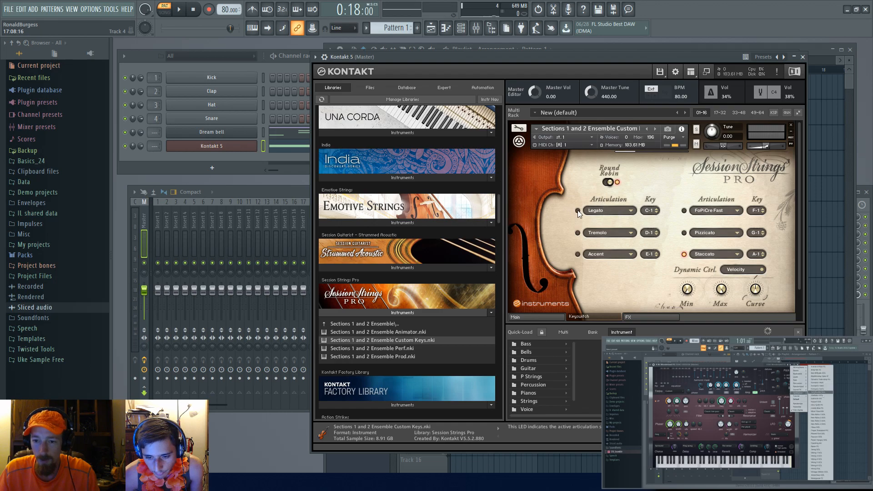
{"action": "left_click", "coordinate": [614, 212]}
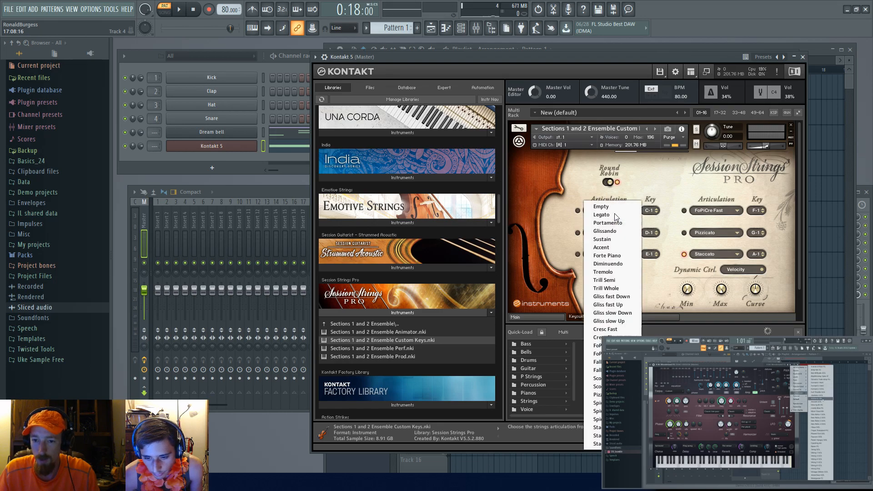
{"action": "left_click", "coordinate": [621, 238]}
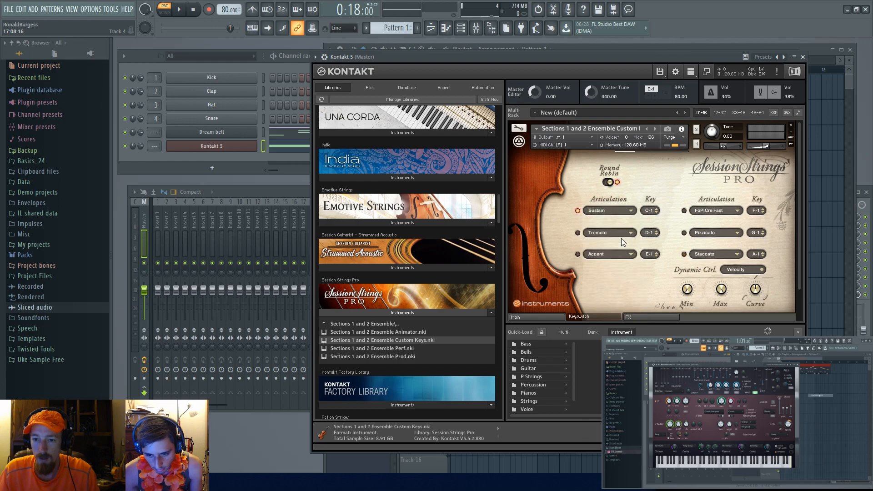
Step: Complete one-bar string chords in the Kontakt 5 piano roll: C5, E5, G5 in bar 1 and G4, E5, G5 in bar 2
{"action": "left_click", "coordinate": [294, 150]}
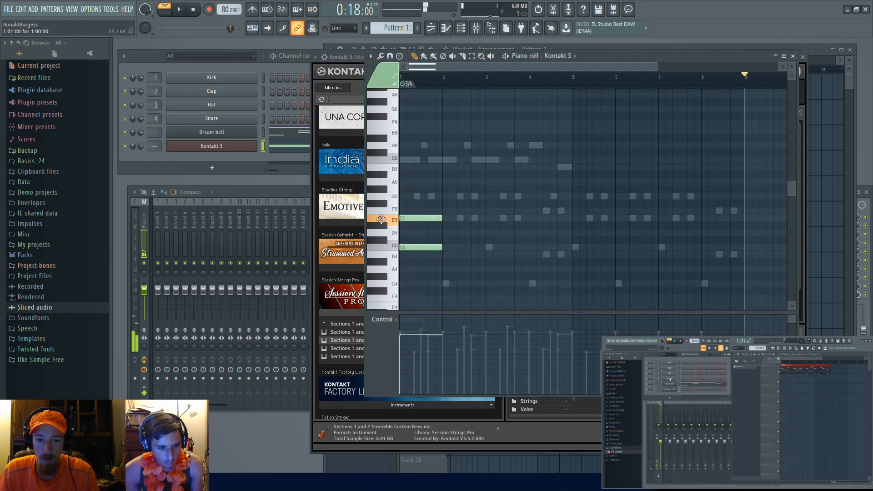
{"action": "left_click_drag", "start_coordinate": [412, 199], "coordinate": [388, 196]}
{"action": "key", "text": "space"}
{"action": "left_click_drag", "start_coordinate": [419, 172], "coordinate": [431, 255]}
{"action": "key", "text": "space"}
{"action": "left_click", "coordinate": [455, 284]}
{"action": "left_click_drag", "start_coordinate": [460, 286], "coordinate": [454, 285]}
{"action": "left_click", "coordinate": [448, 219]}
{"action": "left_click", "coordinate": [441, 197]}
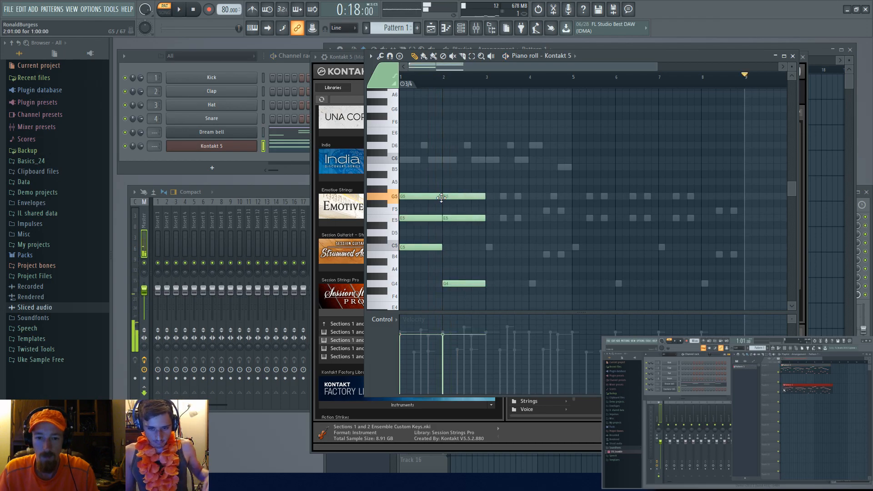
Step: Duplicate the two-bar string chord progression until it fills bars 1 to 8, and return the playhead to bar 1
{"action": "left_click_drag", "start_coordinate": [400, 180], "coordinate": [517, 302]}
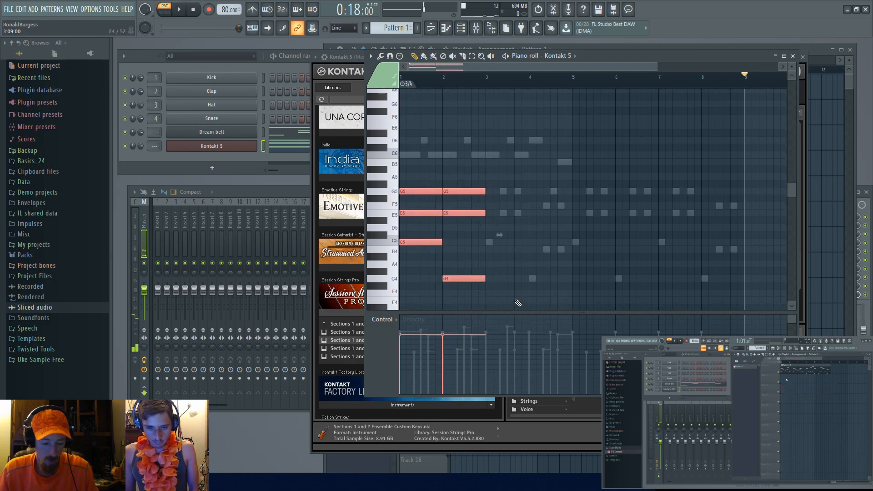
{"action": "key", "text": "ctrl+b"}
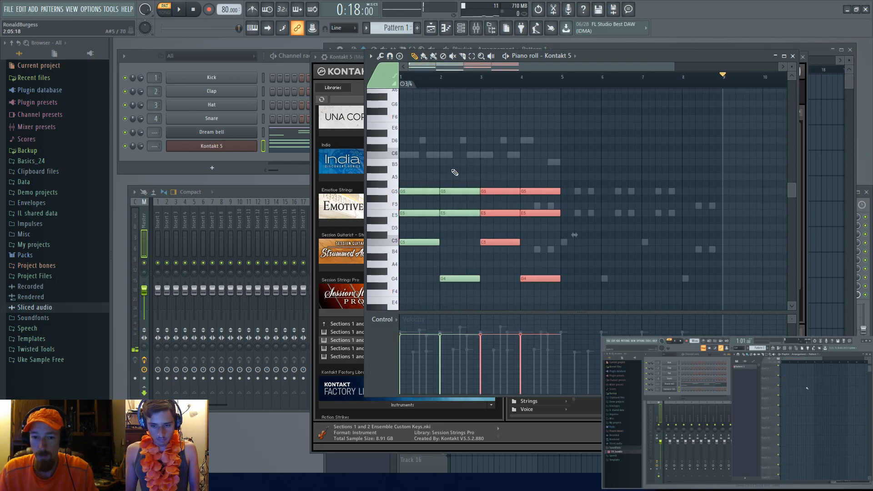
{"action": "key", "text": "ctrl+b"}
{"action": "scroll", "coordinate": [511, 162], "scroll_direction": "down", "scroll_amount": 1}
{"action": "left_click", "coordinate": [402, 78]}
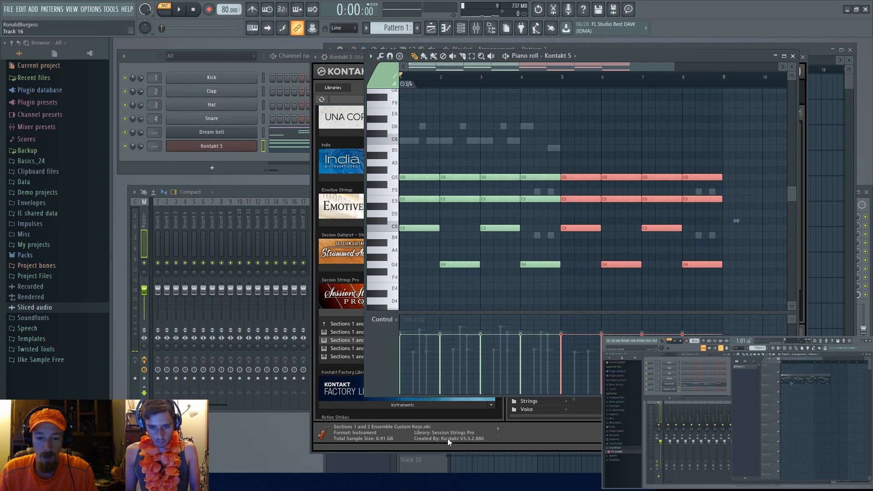
Step: Bring back the Kontakt 5 window and show the Session Strings Pro instrument's Main page
{"action": "left_click", "coordinate": [588, 421]}
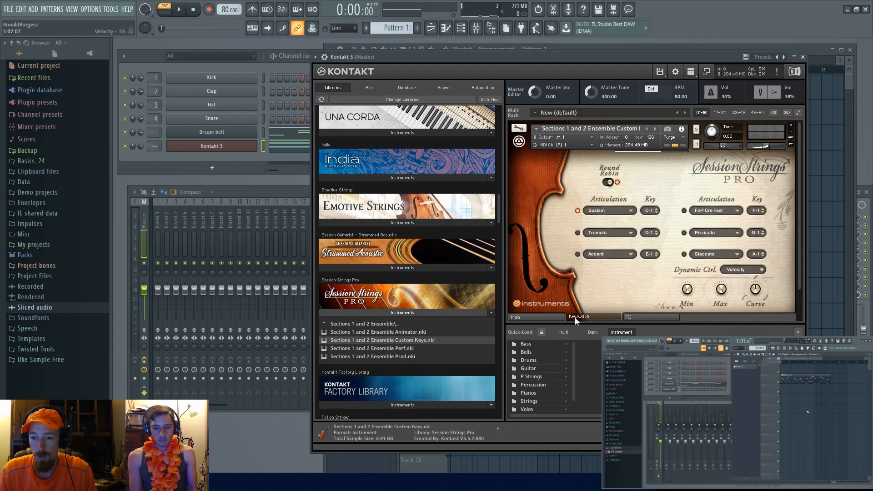
{"action": "left_click", "coordinate": [545, 315]}
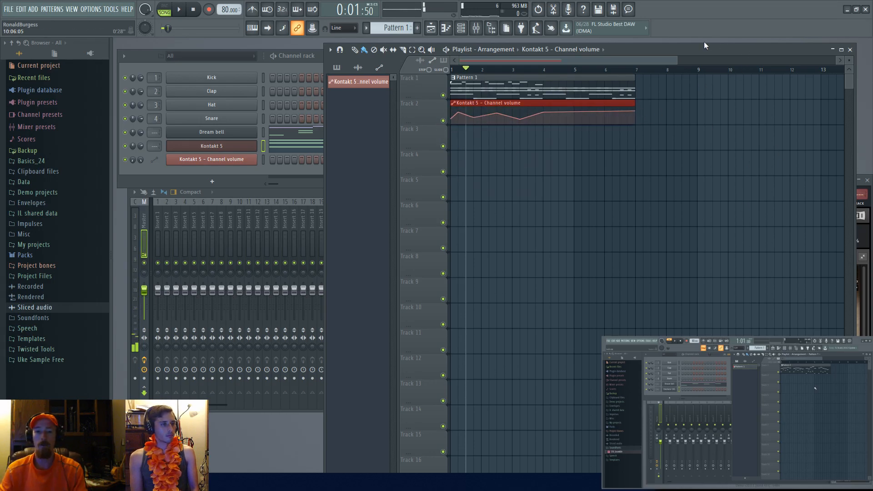
Step: Play the teacher's song from bar 1 with the Kontakt 5 volume automation and follow the string chords in the piano roll
{"action": "left_click", "coordinate": [475, 70]}
{"action": "left_click_drag", "start_coordinate": [474, 72], "coordinate": [428, 72]}
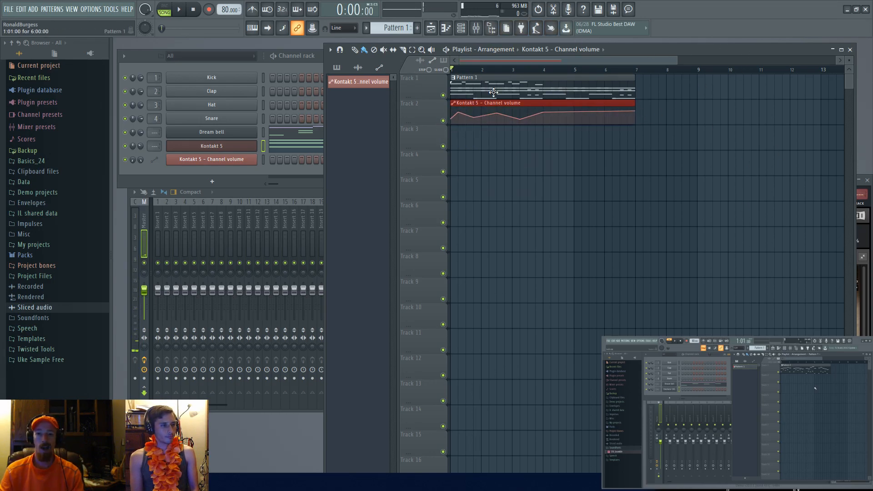
{"action": "left_click", "coordinate": [295, 147]}
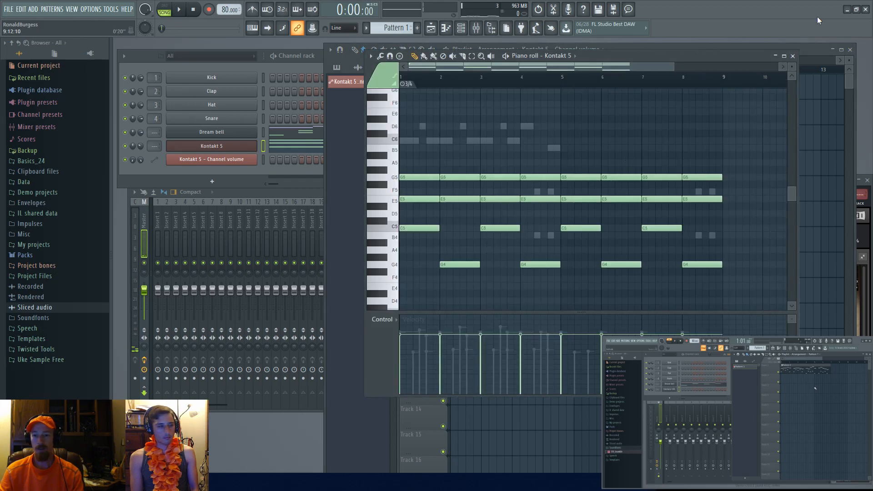
{"action": "left_click", "coordinate": [796, 53]}
{"action": "key", "text": "space"}
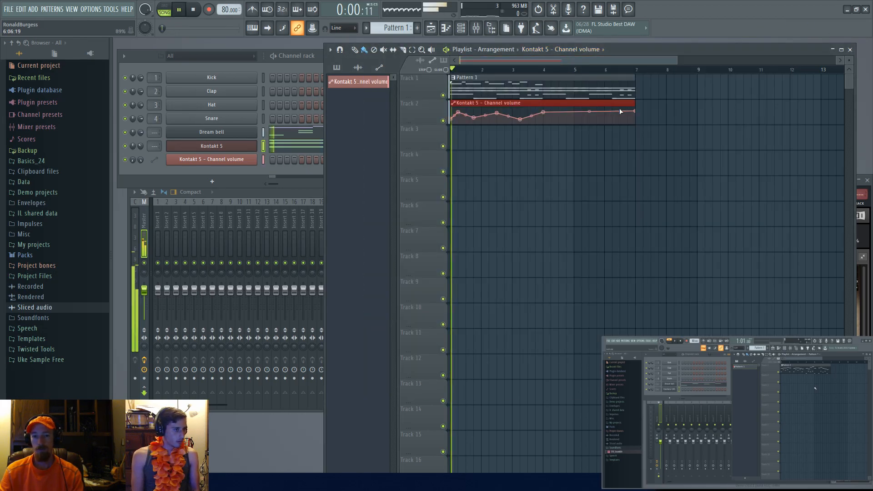
{"action": "left_click", "coordinate": [306, 145]}
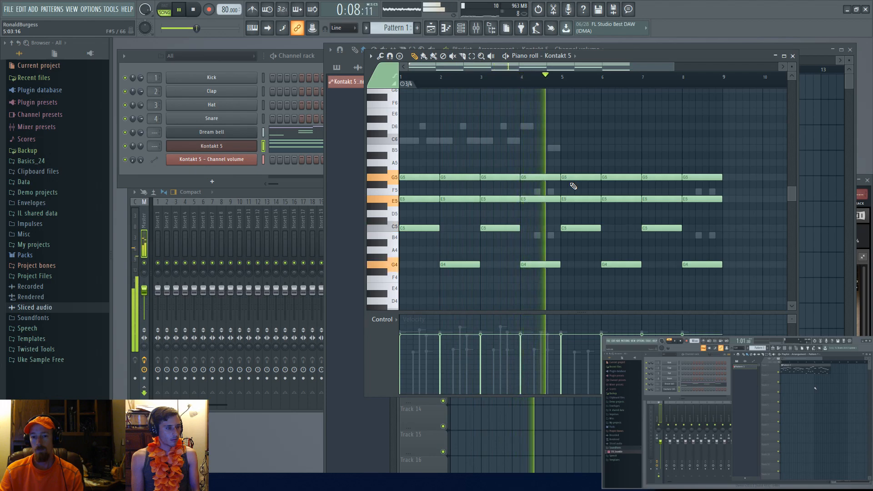
Step: Close the Kontakt 5 piano roll and lower the Dream bell channel's volume to about 56% while playing the song
{"action": "key", "text": "space"}
{"action": "left_click", "coordinate": [794, 57]}
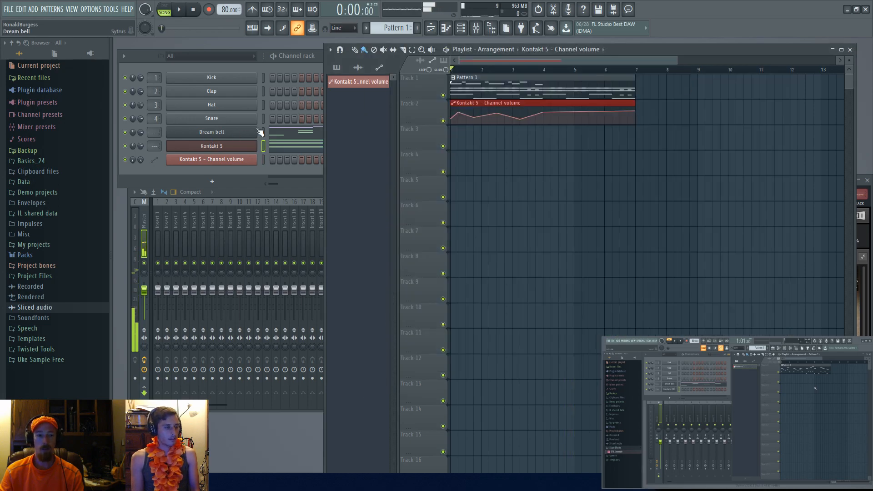
{"action": "left_click", "coordinate": [220, 136]}
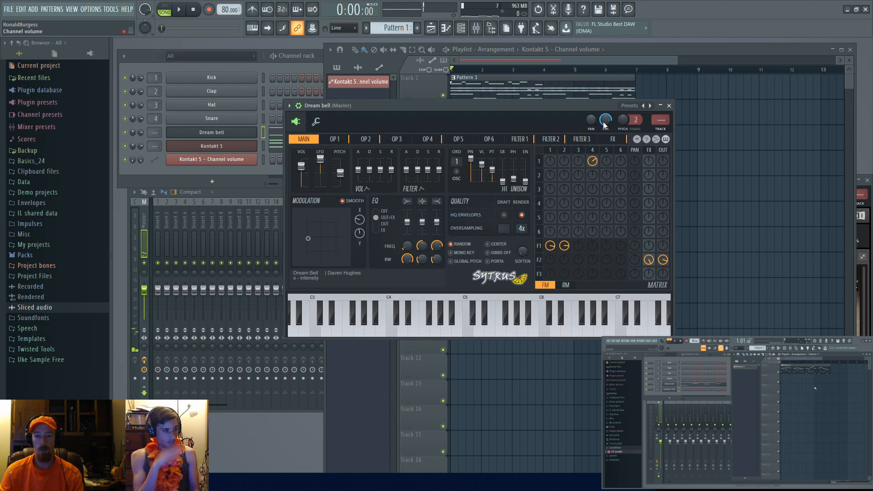
{"action": "scroll", "coordinate": [605, 120], "scroll_direction": "up", "scroll_amount": 1}
{"action": "key", "text": "space"}
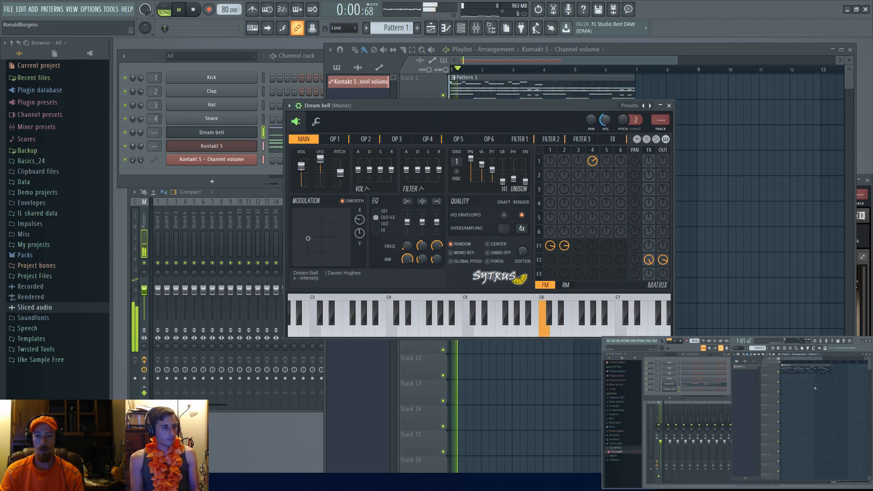
{"action": "left_click_drag", "start_coordinate": [604, 122], "coordinate": [604, 119]}
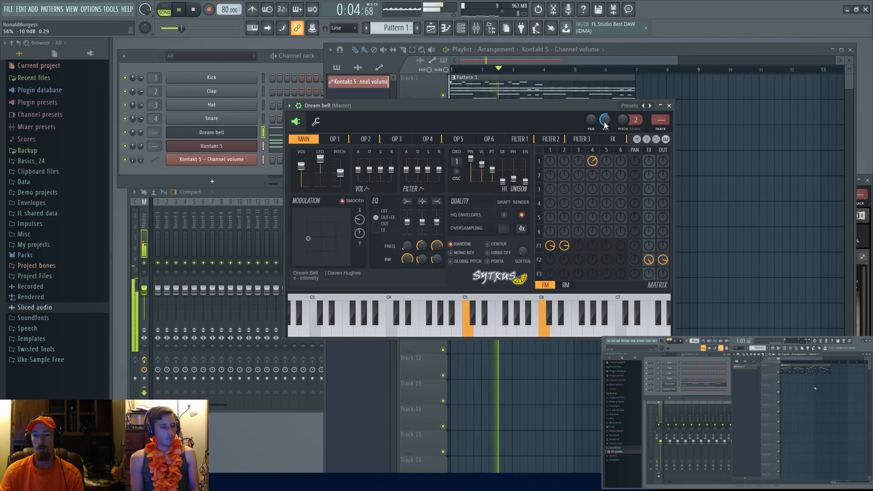
{"action": "left_click", "coordinate": [669, 106]}
{"action": "key", "text": "space"}
{"action": "scroll", "coordinate": [589, 150], "scroll_direction": "down", "scroll_amount": 2}
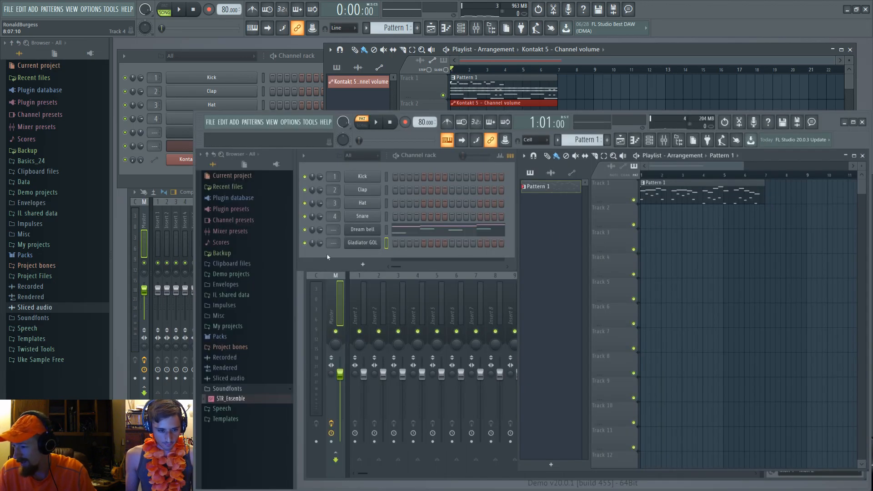
Step: Open the Gladiator GOL instrument in the student's FL Studio project, audition a couple of notes, and close its window
{"action": "left_click", "coordinate": [365, 245]}
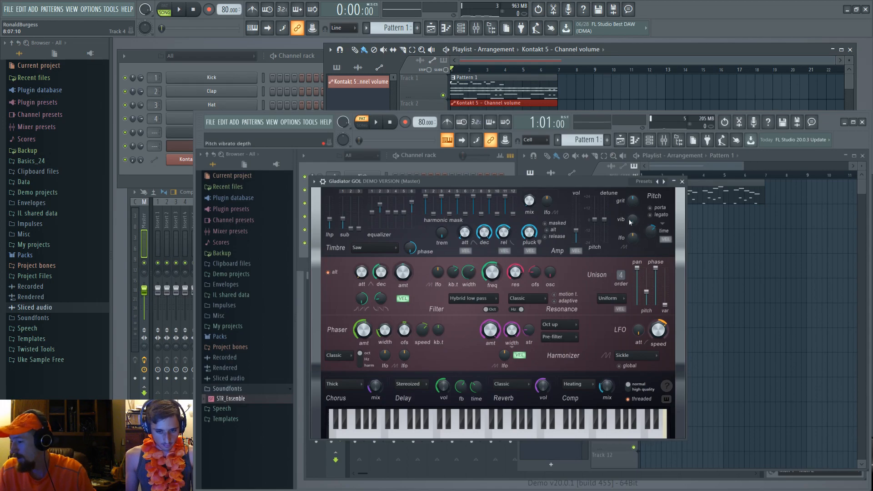
{"action": "key", "text": "e"}
{"action": "key", "text": "w"}
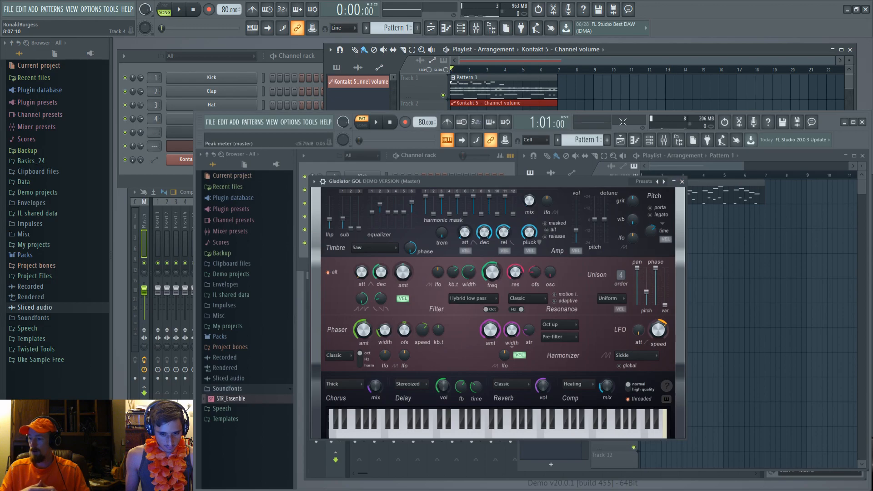
{"action": "left_click", "coordinate": [682, 182]}
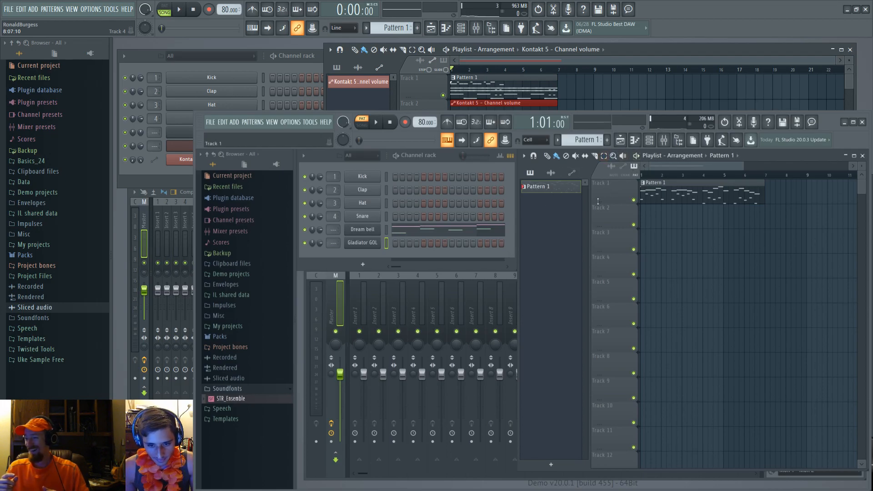
{"action": "key", "text": "Tab"}
{"action": "key", "text": "Tab"}
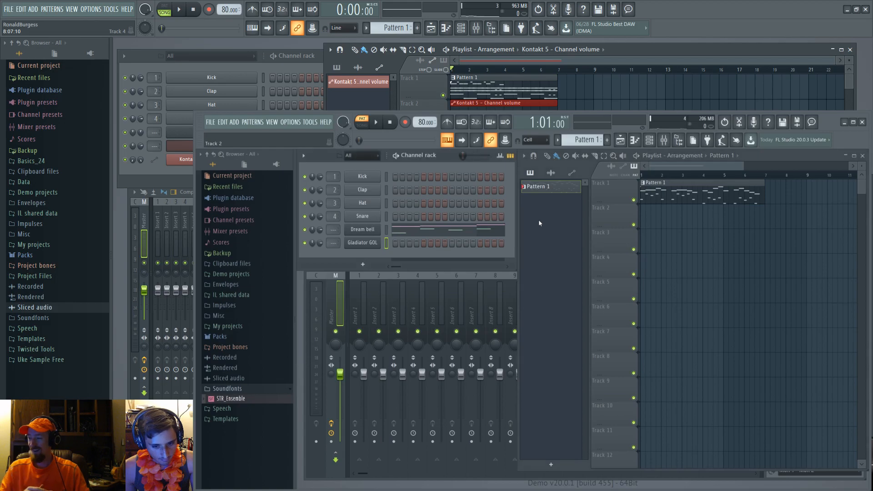
{"action": "key", "text": "Tab"}
{"action": "key", "text": "Tab"}
{"action": "key", "text": "Tab"}
{"action": "key", "text": "Tab"}
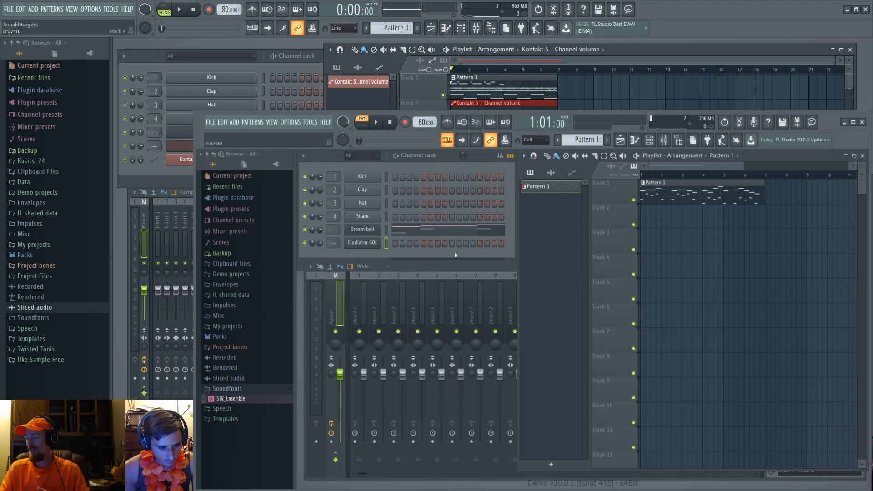
{"action": "left_click", "coordinate": [339, 244]}
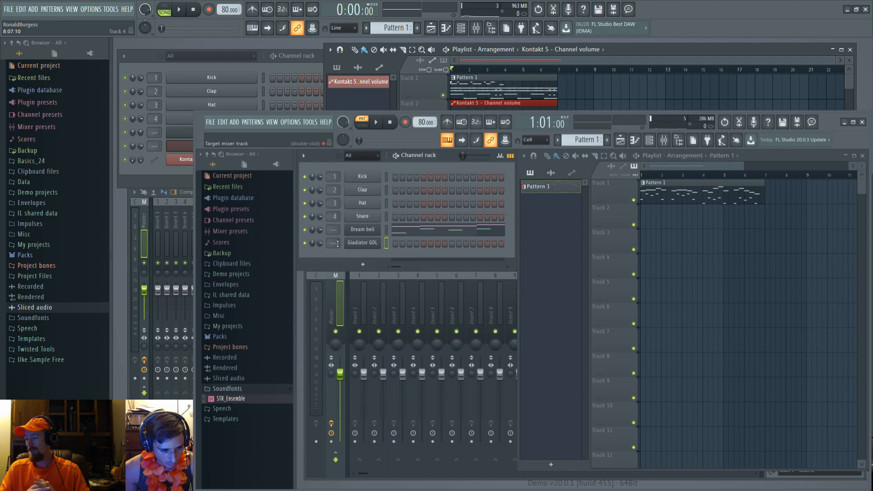
{"action": "left_click", "coordinate": [362, 243]}
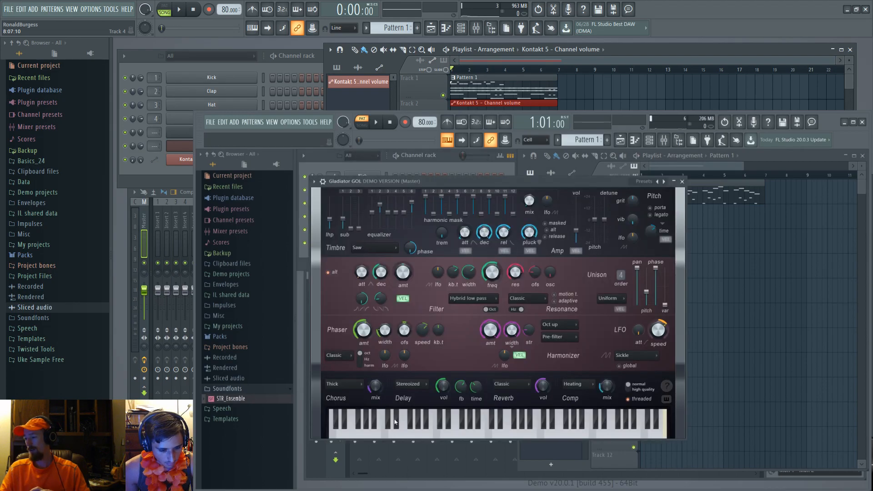
{"action": "left_click", "coordinate": [681, 182]}
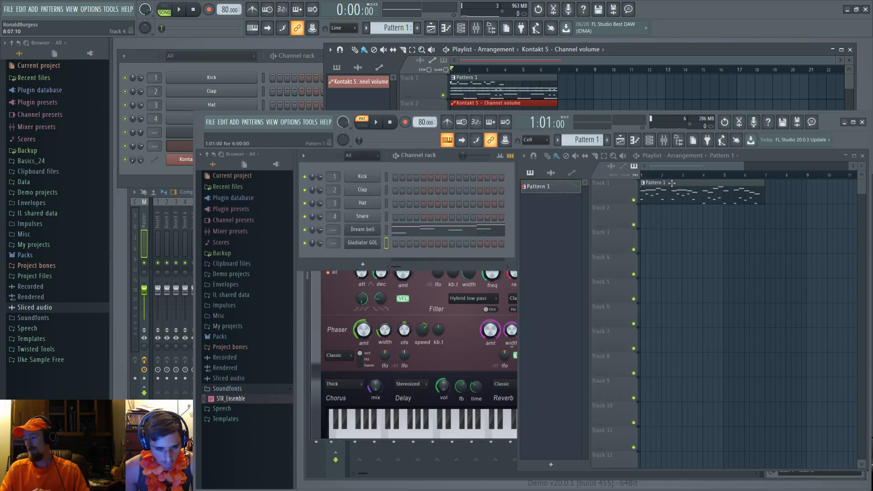
Step: Open the Gladiator GOL channel's piano roll in the student's project and stop the pattern playback
{"action": "right_click", "coordinate": [371, 244]}
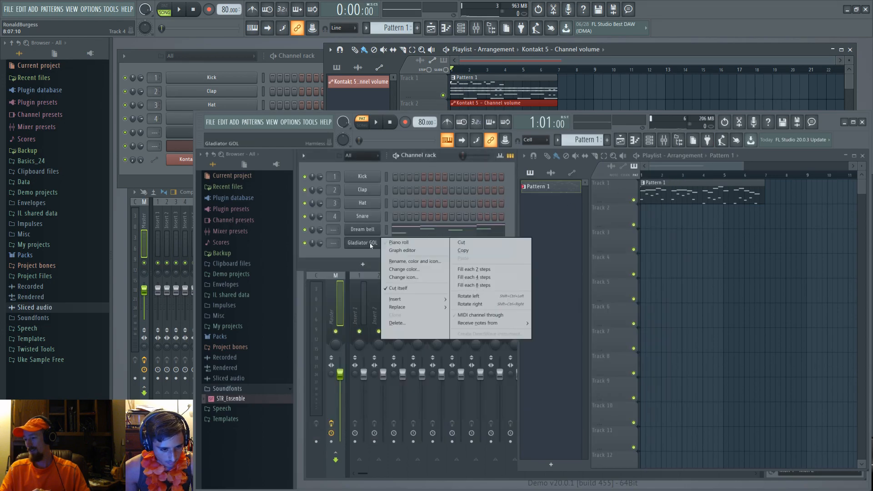
{"action": "left_click", "coordinate": [399, 242]}
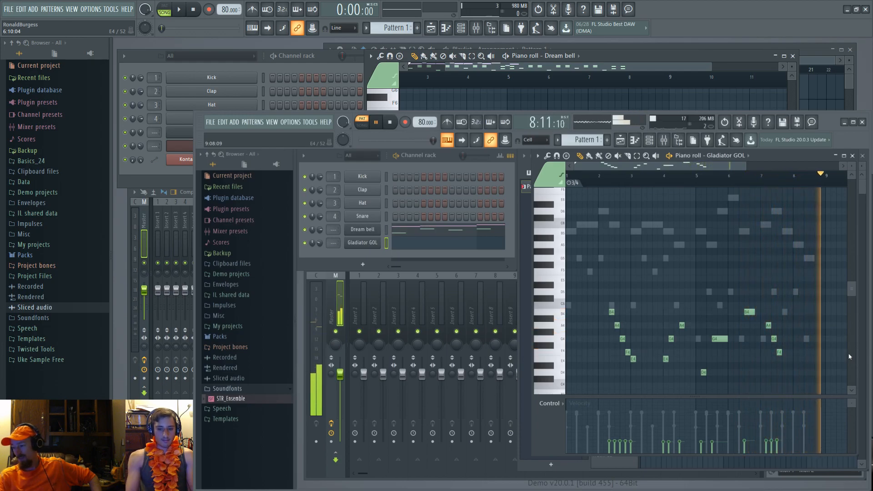
{"action": "key", "text": "space"}
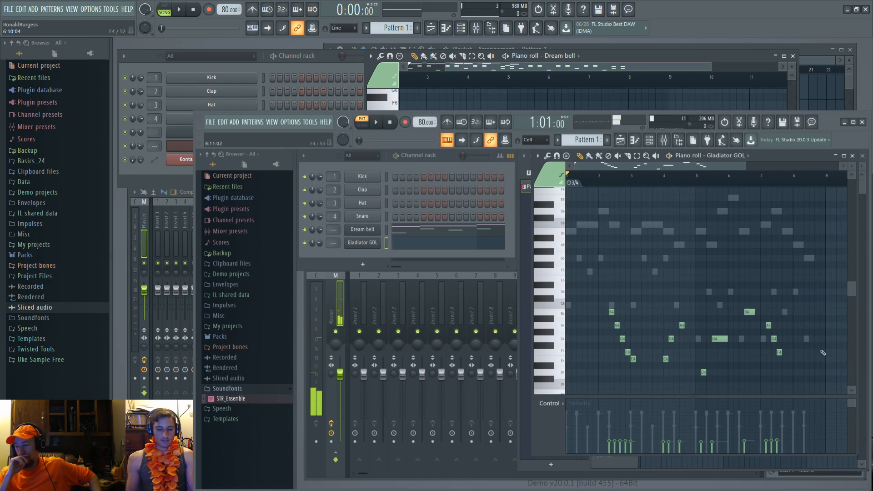